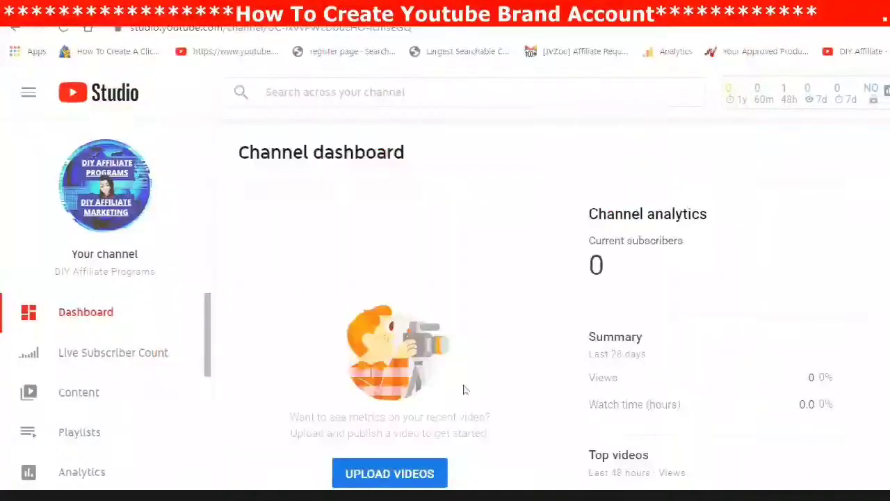
scroll(463, 387, down, 2)
click(80, 392)
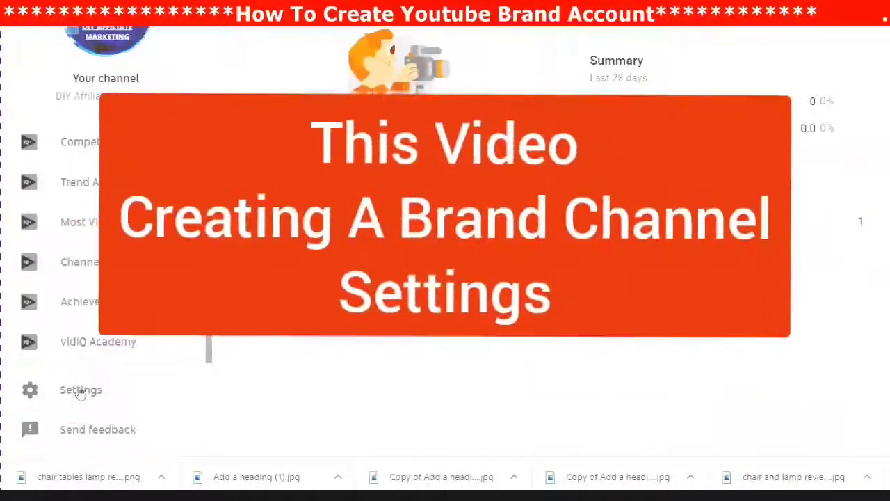
click(80, 391)
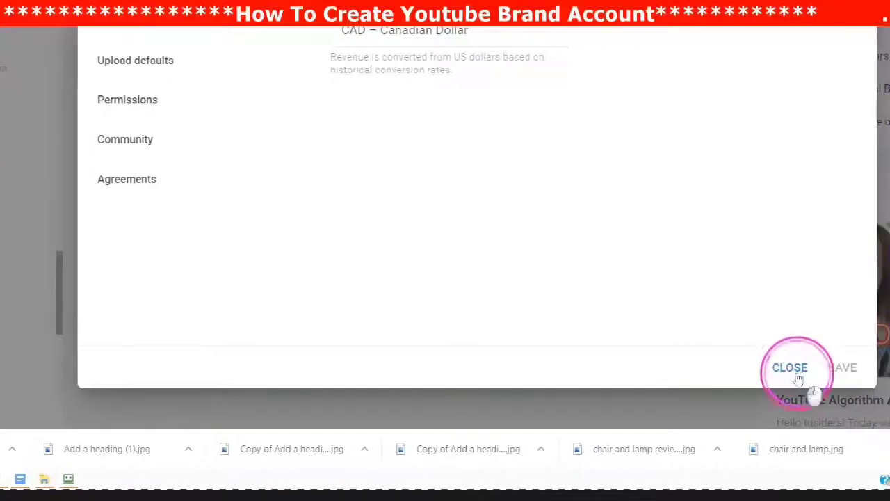
click(790, 368)
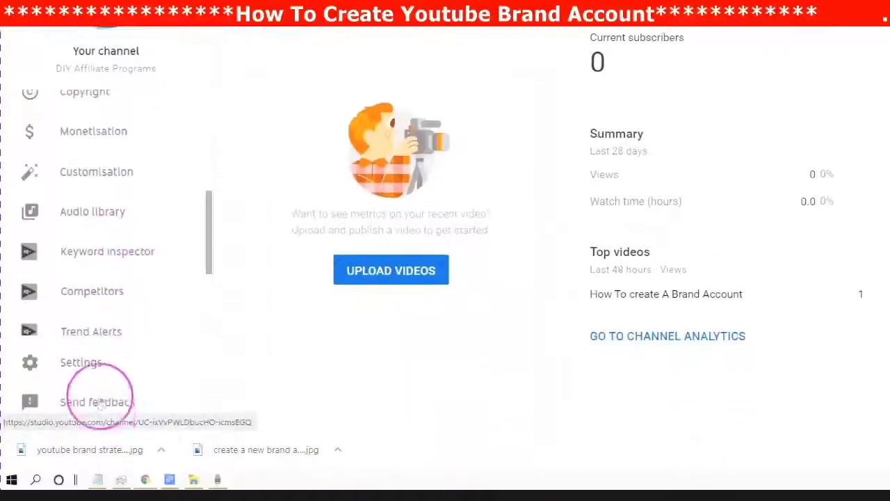
- Open the channel settings and set the default currency to CAD – Canadian Dollar
click(81, 365)
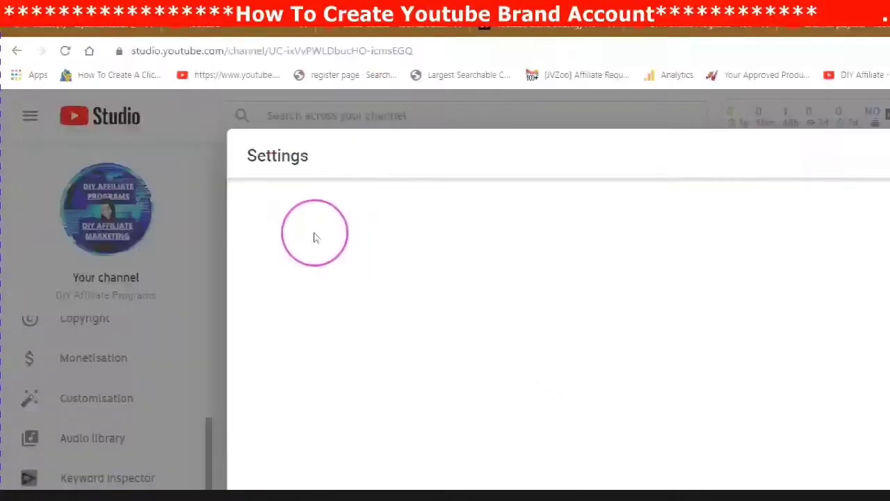
click(268, 210)
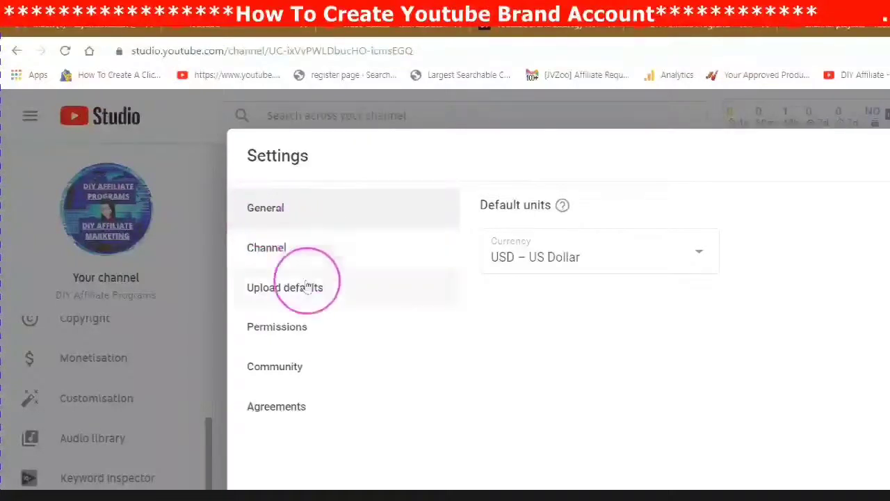
click(699, 256)
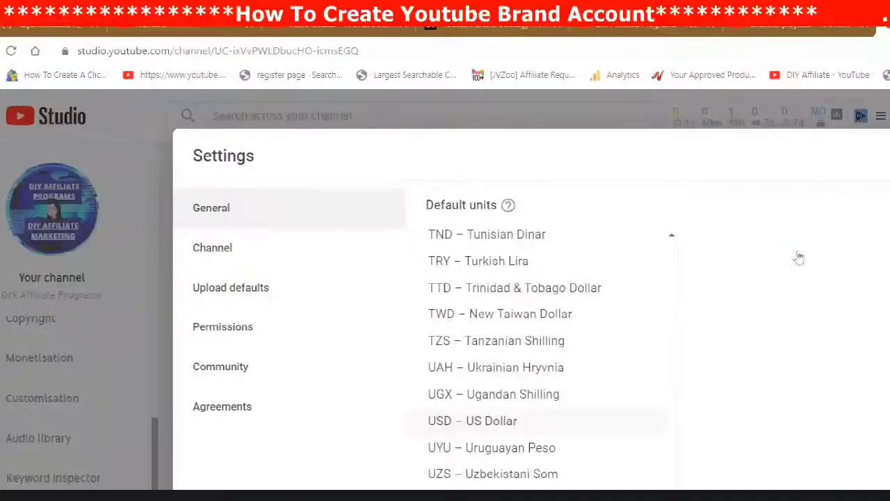
click(523, 319)
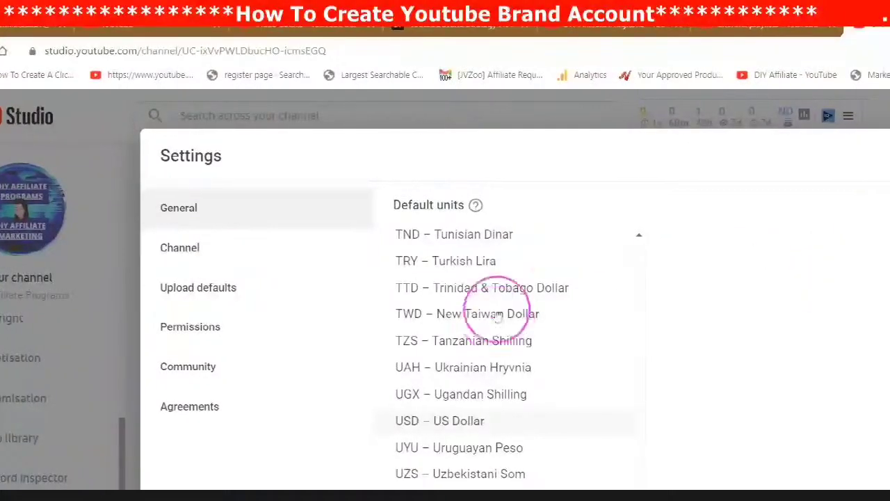
scroll(479, 379, up, 12)
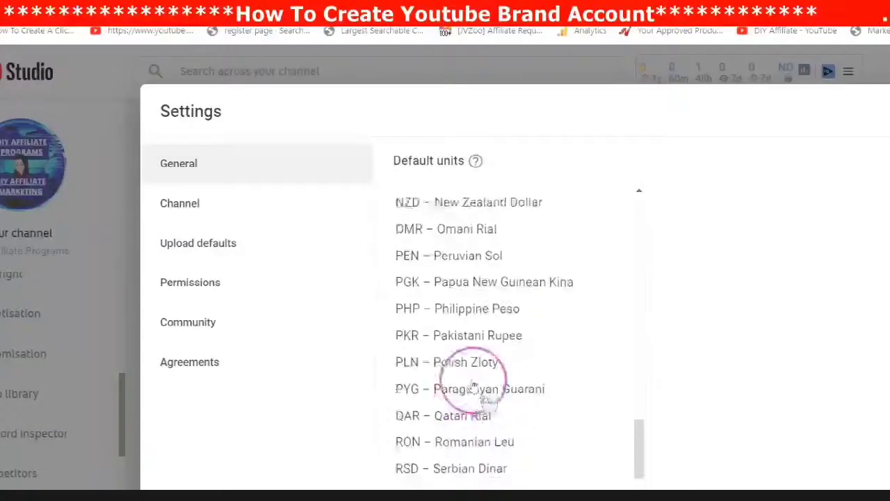
scroll(470, 374, up, 14)
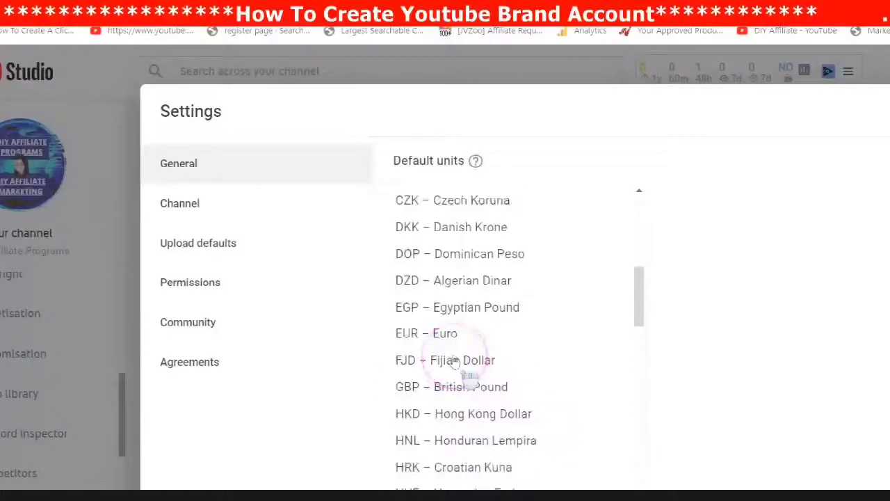
scroll(462, 358, up, 3)
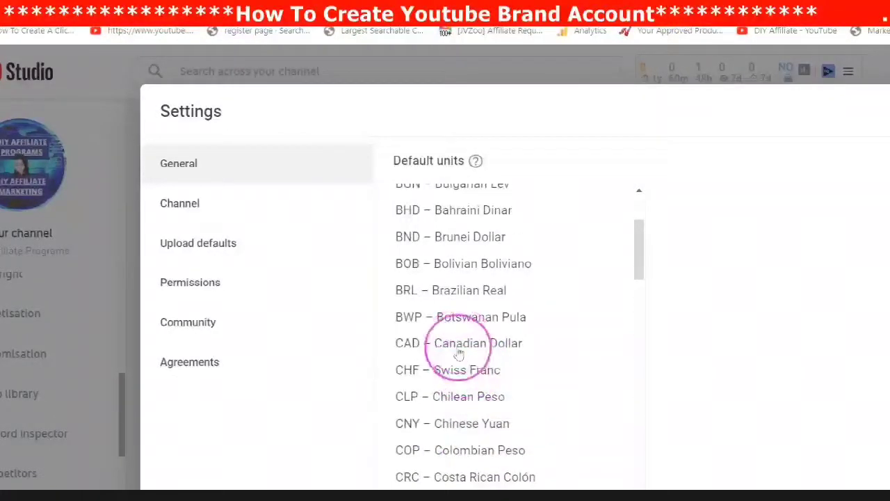
click(456, 348)
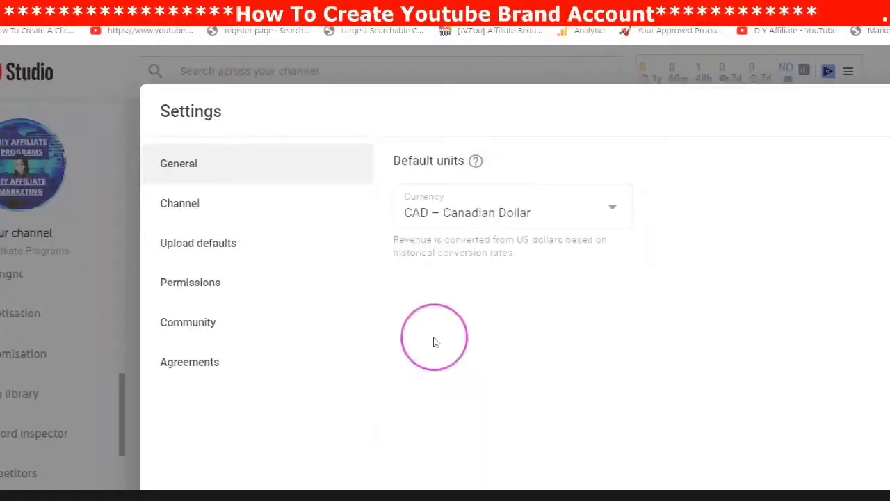
click(390, 219)
- Set the channel's country of residence to Canada in its basic info and save the settings
click(172, 206)
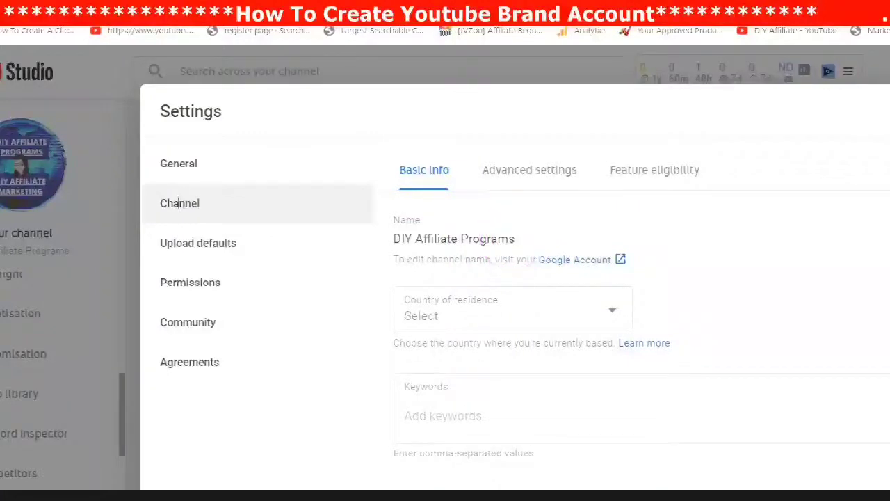
click(614, 315)
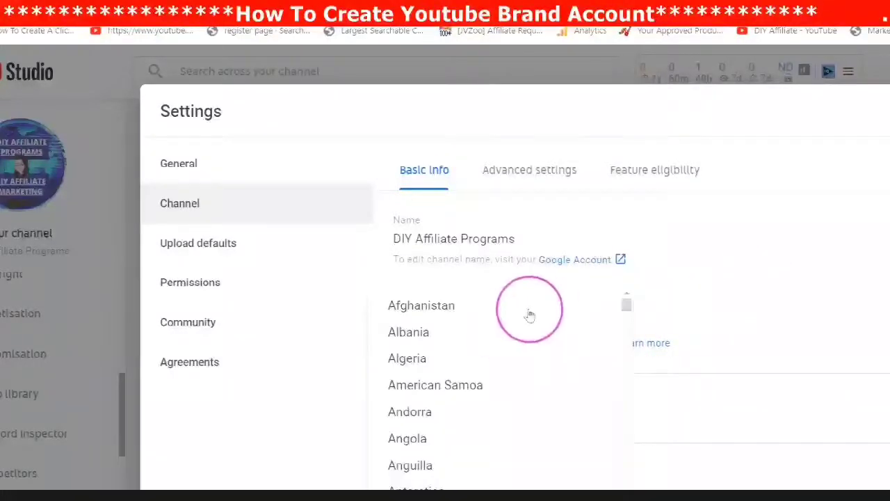
scroll(535, 398, down, 3)
scroll(535, 402, down, 7)
scroll(536, 404, down, 5)
click(404, 373)
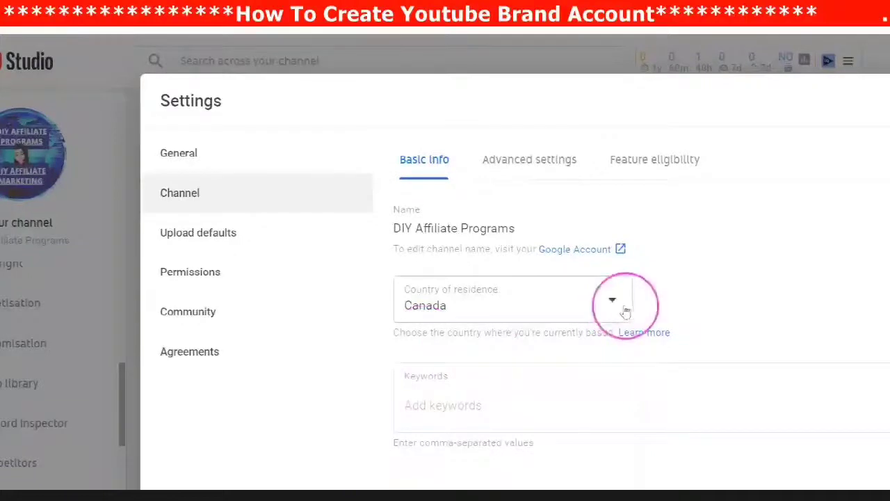
click(406, 403)
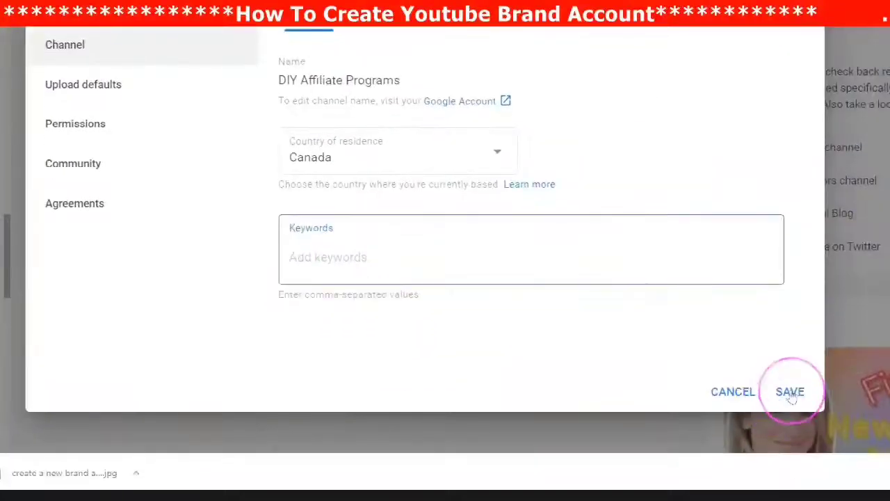
click(791, 393)
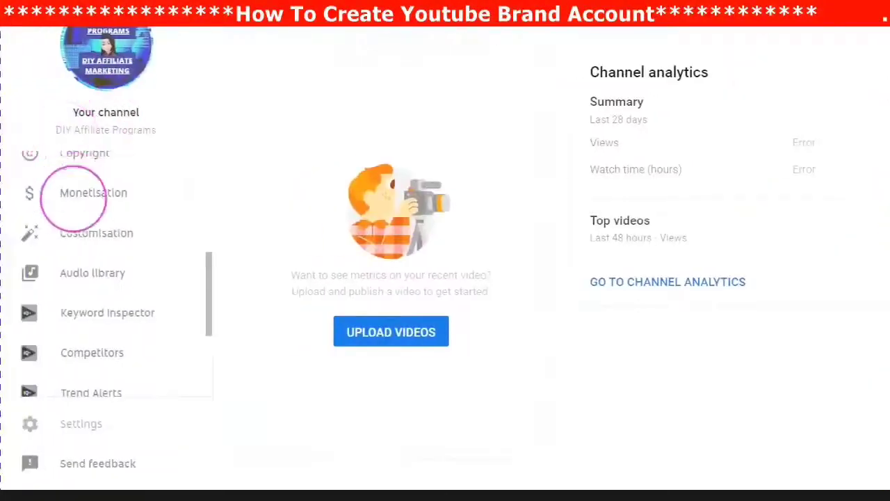
- Open the vidIQ Keyword Inspector and search for the keyword "diy affiliate marketing"
click(78, 320)
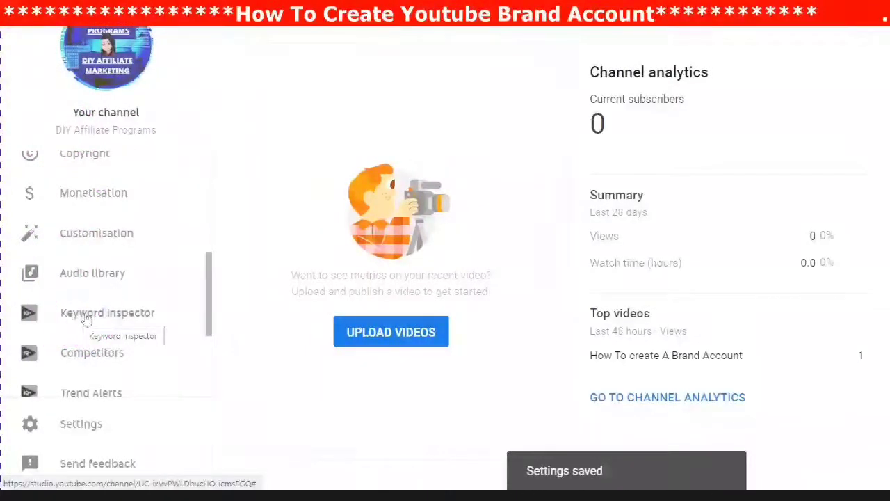
click(87, 319)
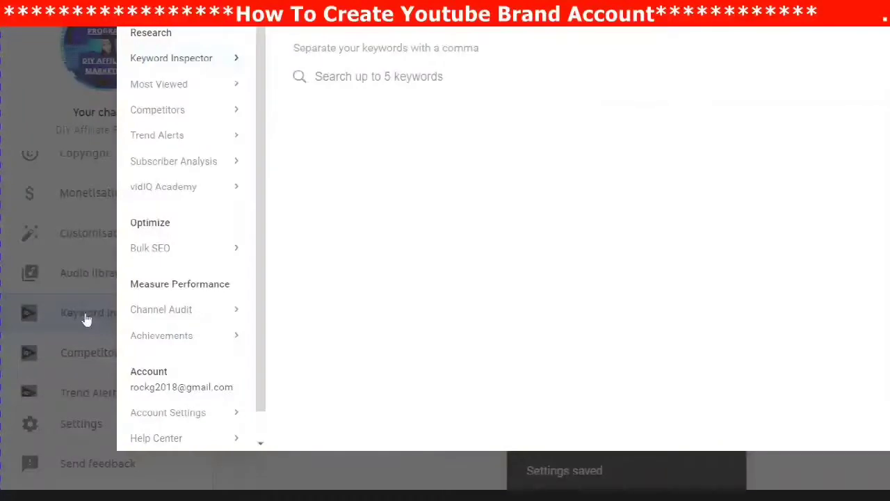
scroll(246, 76, up, 3)
click(301, 108)
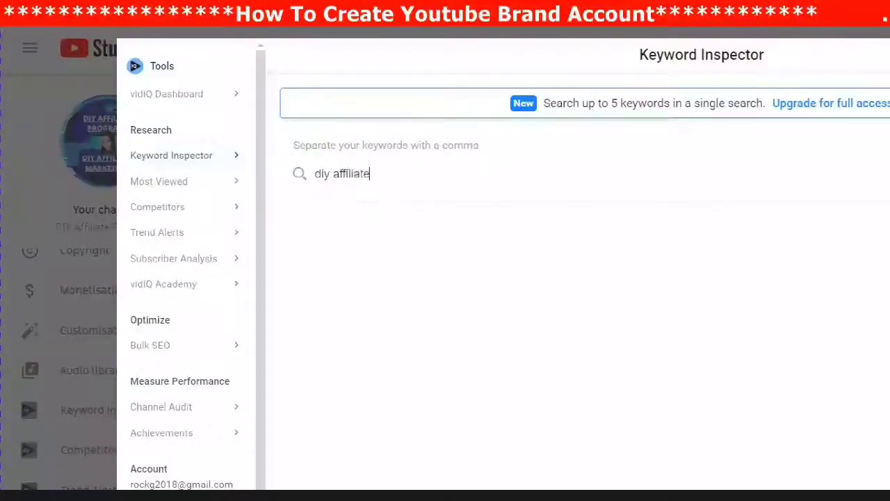
text(rketing)
key(Return)
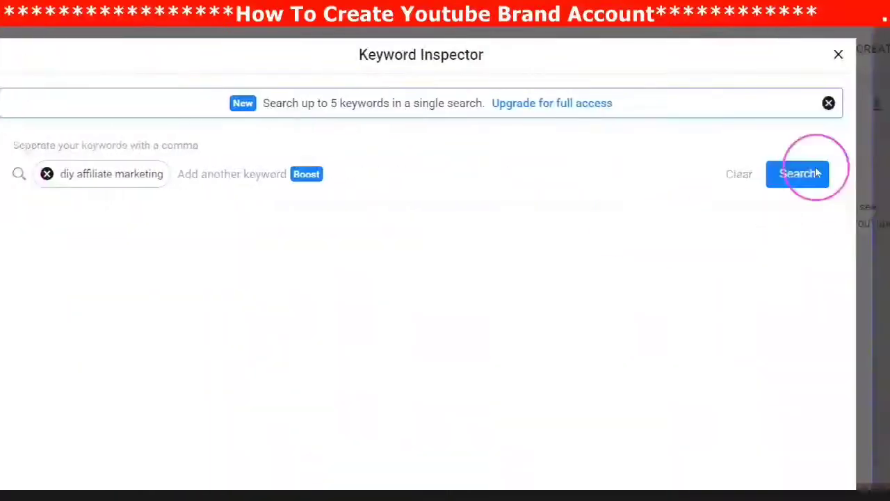
click(800, 175)
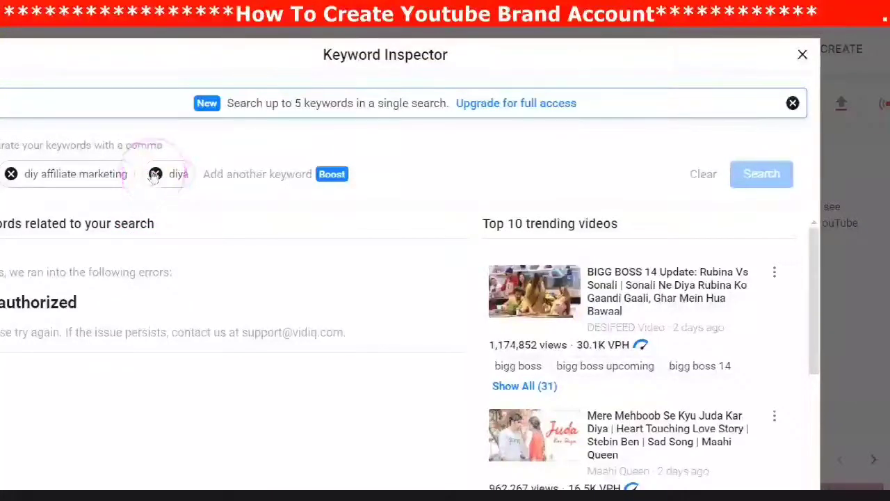
- Remove the extra keyword "diya" and rerun the search with only "diy affiliate marketing"
click(155, 174)
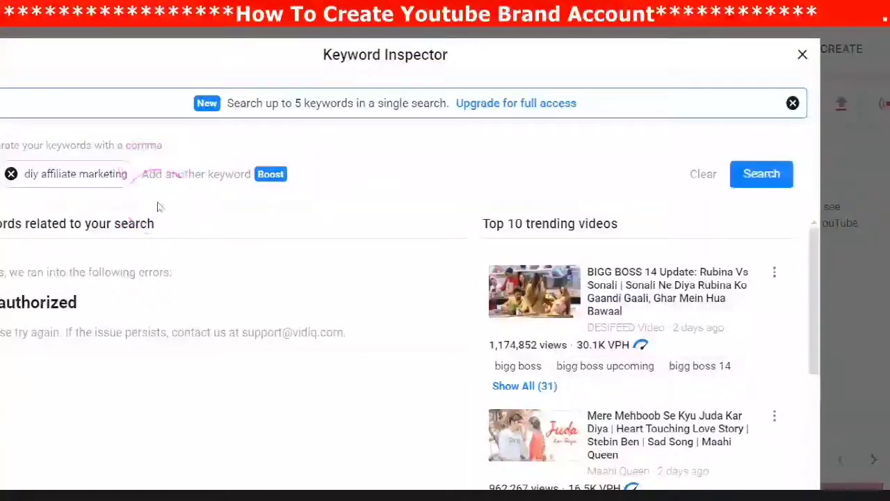
click(762, 175)
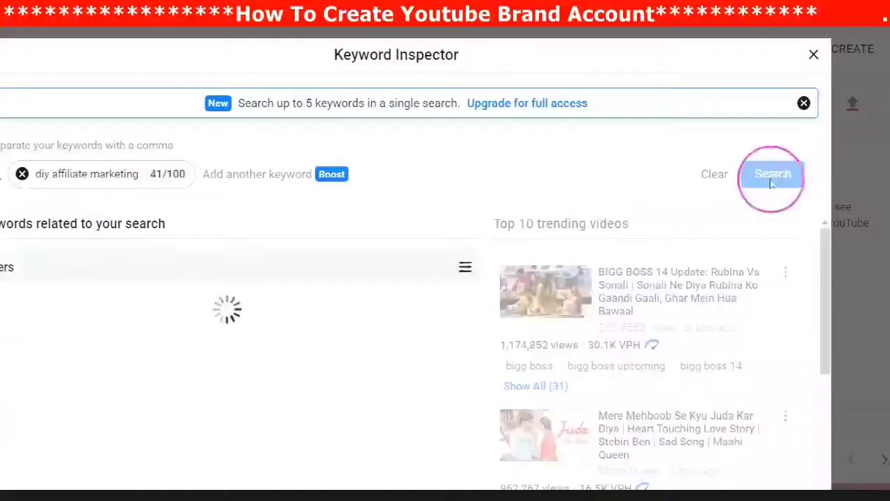
click(456, 161)
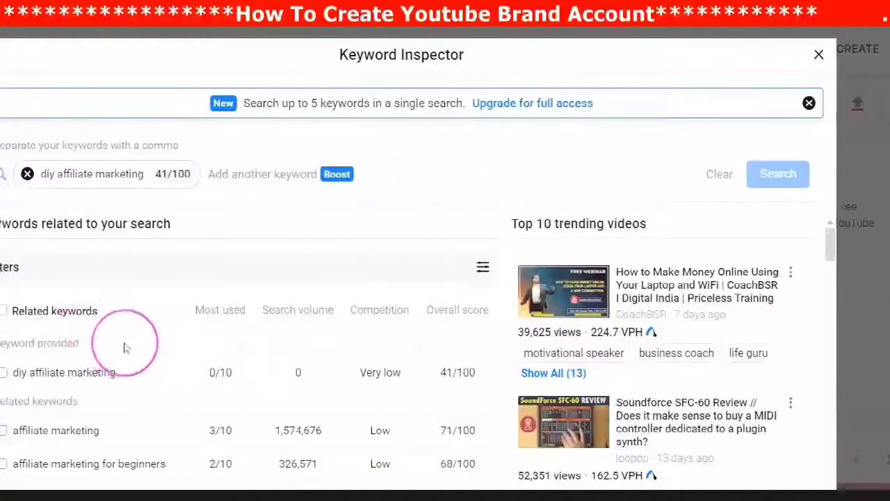
- Examine the full list of related keywords with their search volume, competition and overall score
scroll(126, 348, down, 5)
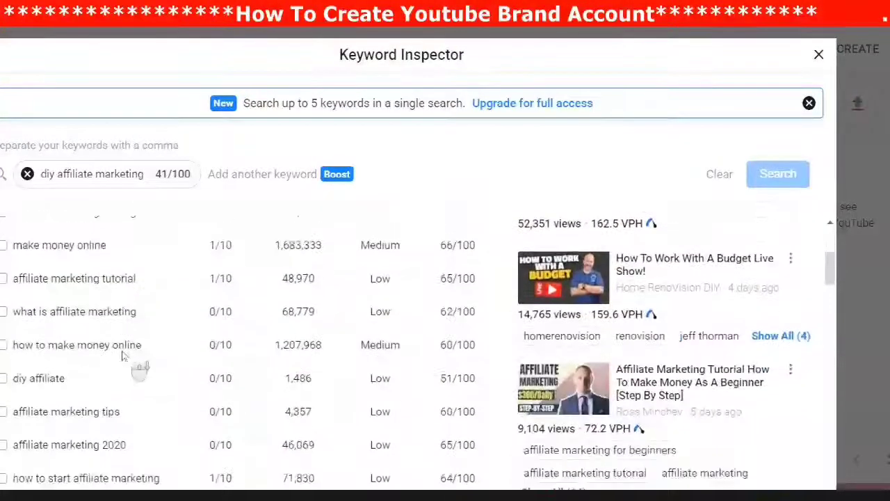
scroll(123, 355, down, 4)
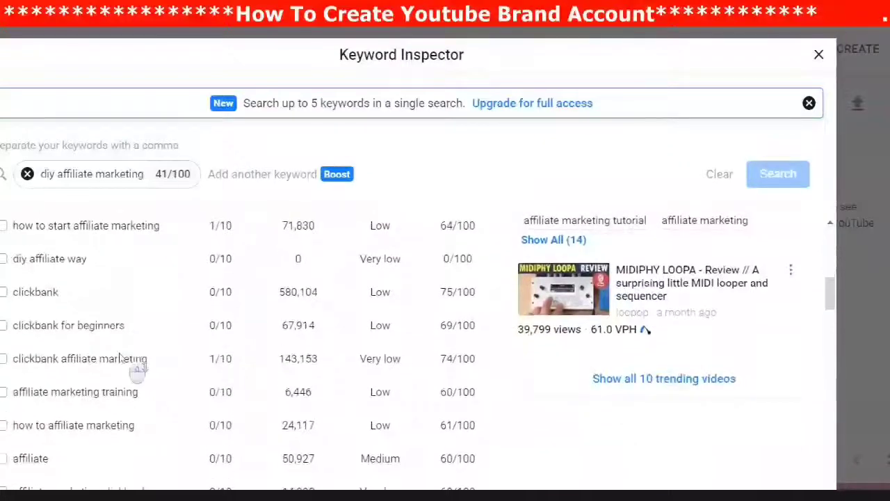
scroll(122, 358, down, 5)
scroll(119, 358, down, 3)
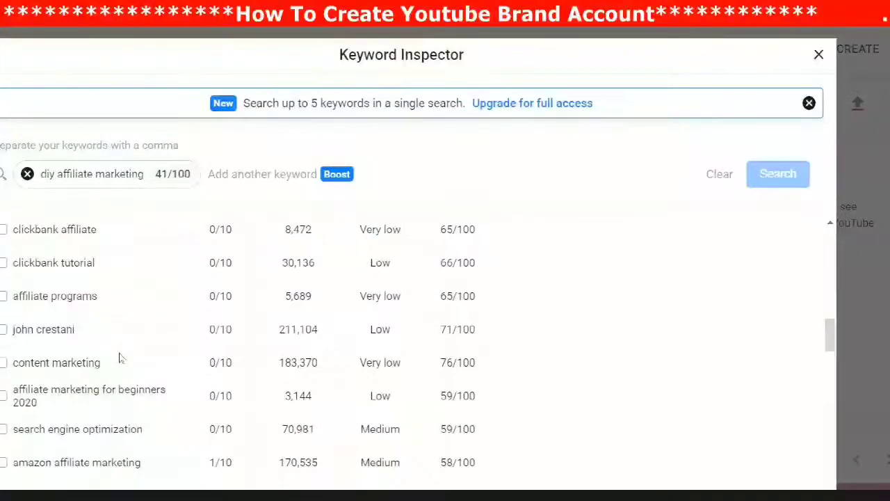
scroll(119, 357, down, 1)
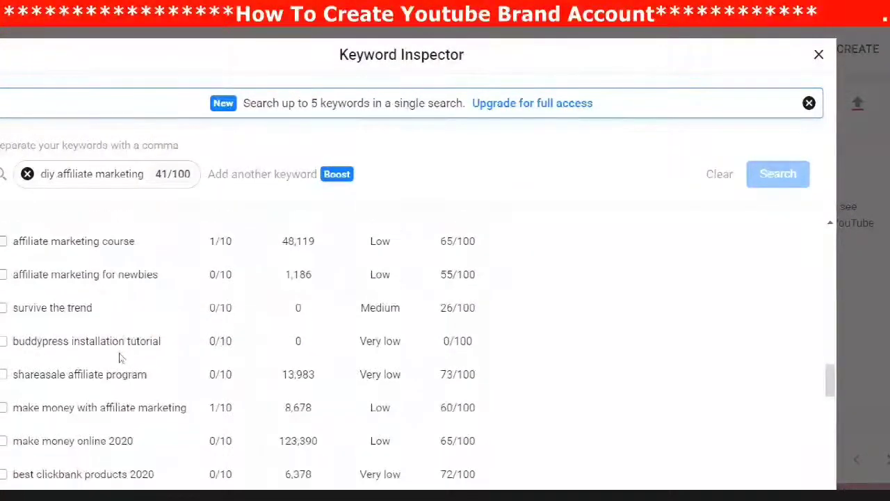
scroll(98, 334, down, 2)
scroll(87, 334, down, 3)
scroll(93, 341, down, 8)
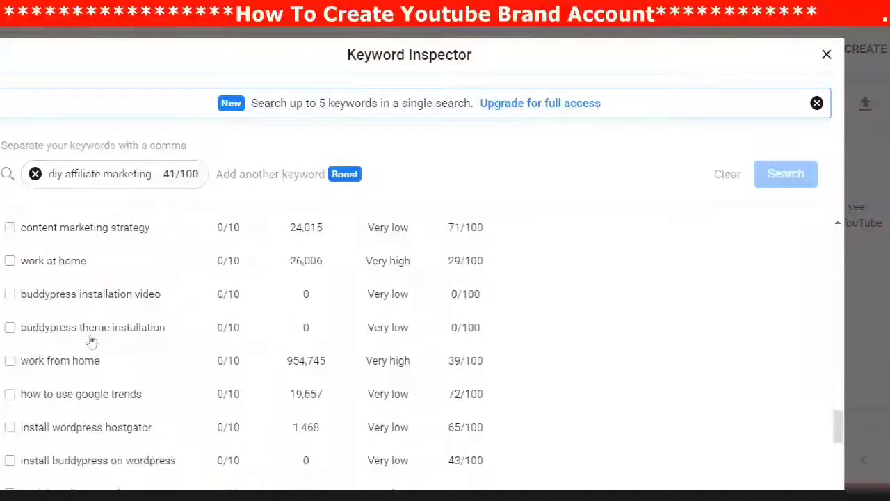
scroll(93, 342, down, 8)
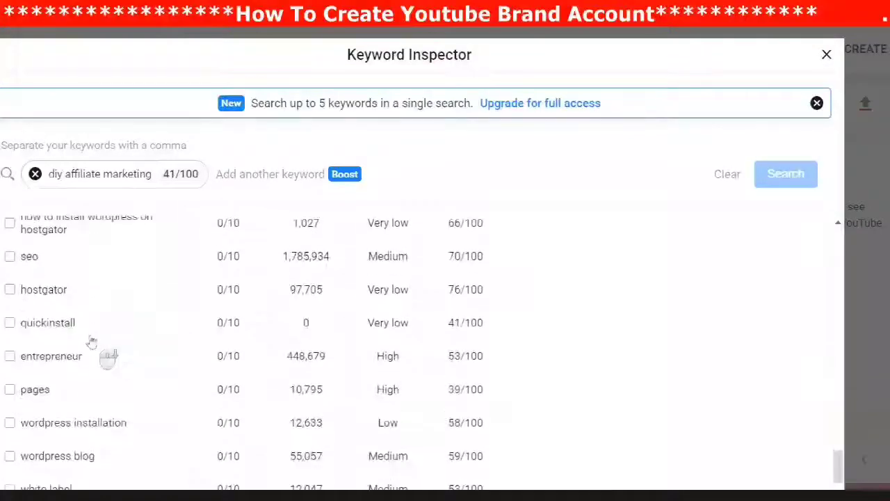
scroll(92, 342, down, 8)
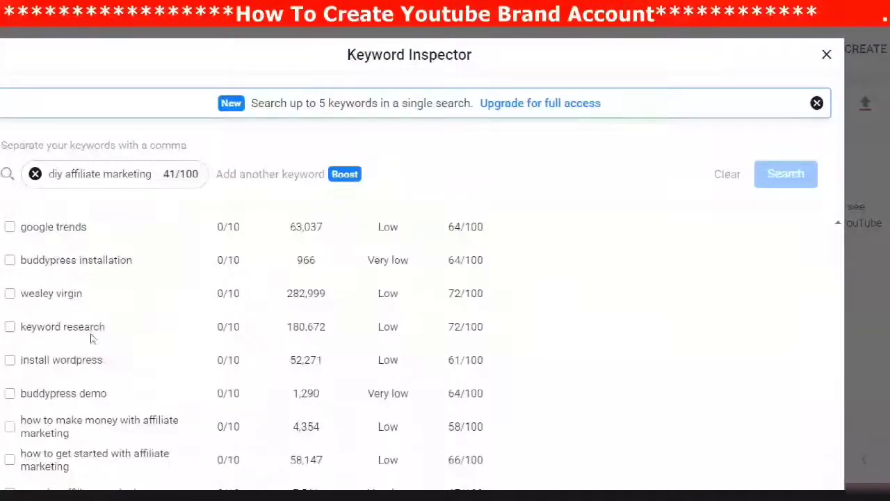
scroll(35, 251, up, 10)
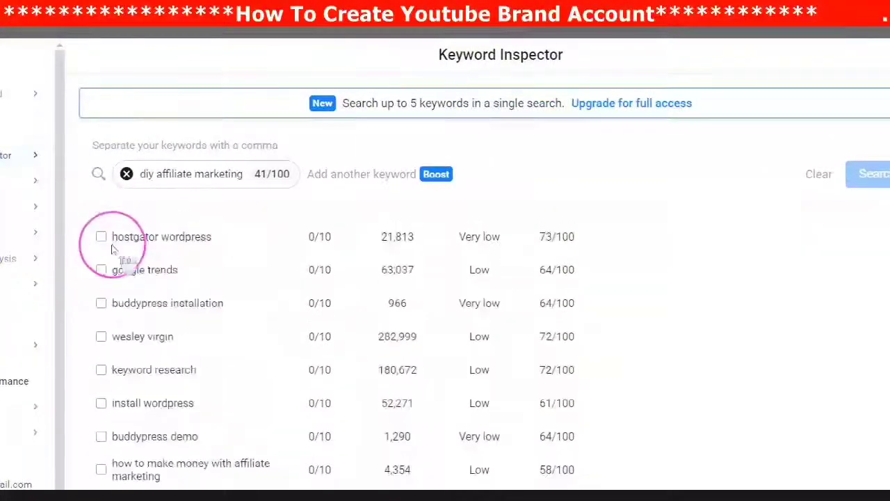
scroll(130, 253, up, 20)
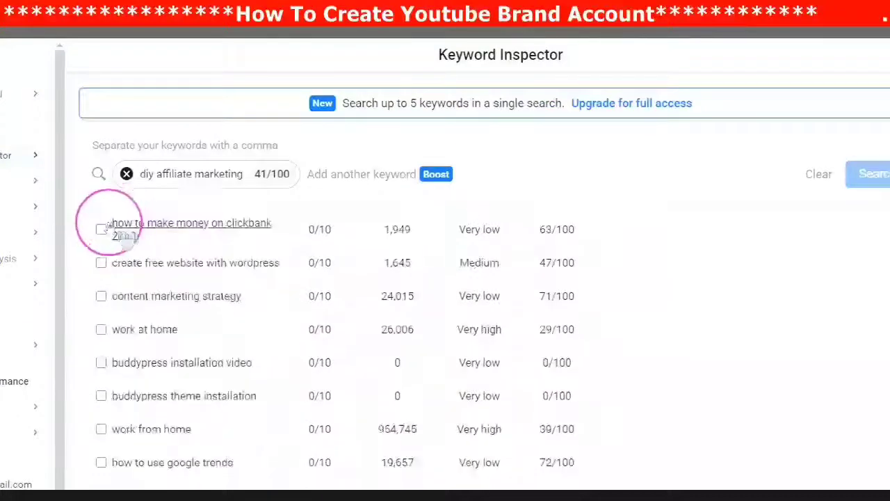
scroll(112, 251, up, 15)
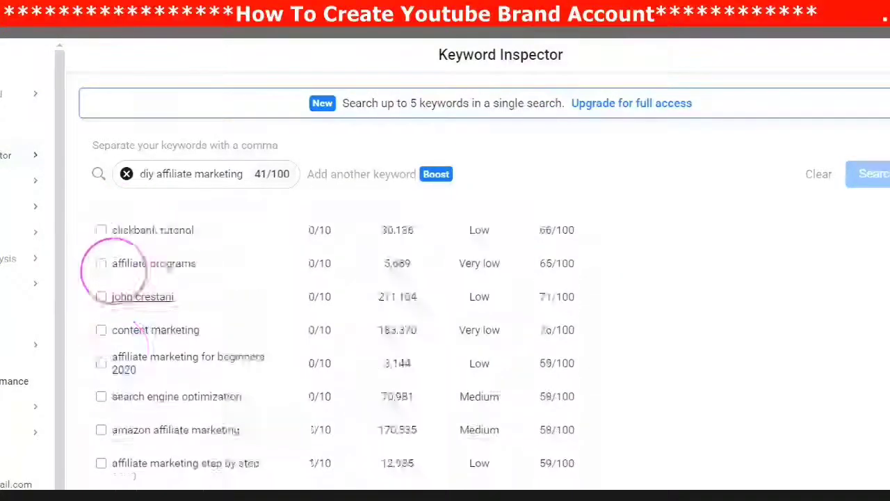
scroll(105, 267, up, 15)
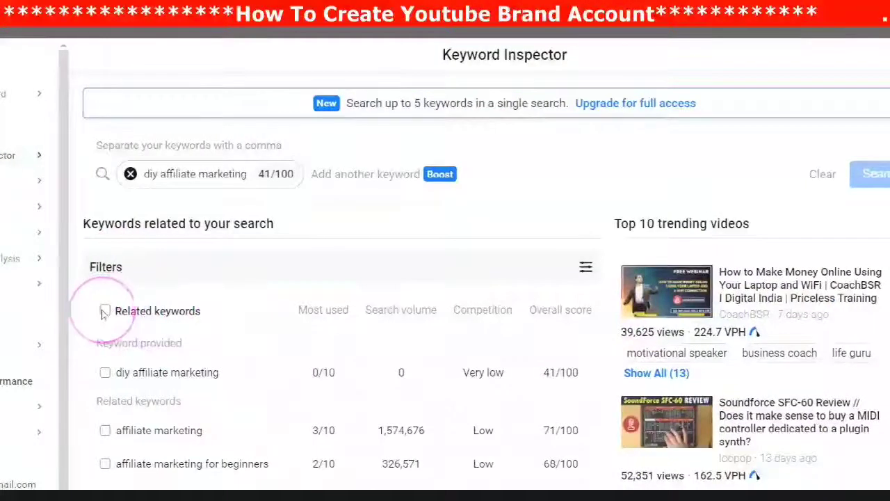
- Select all the related keywords found for "diy affiliate marketing" and copy them to the clipboard
click(104, 312)
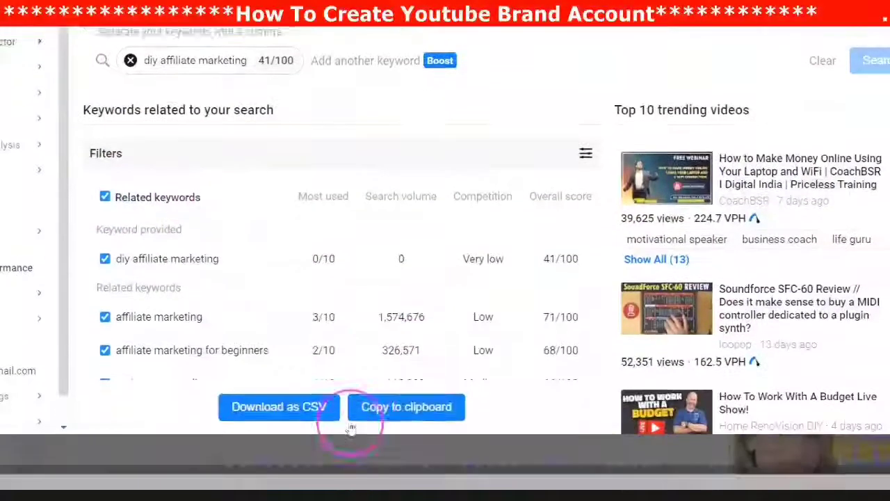
click(396, 387)
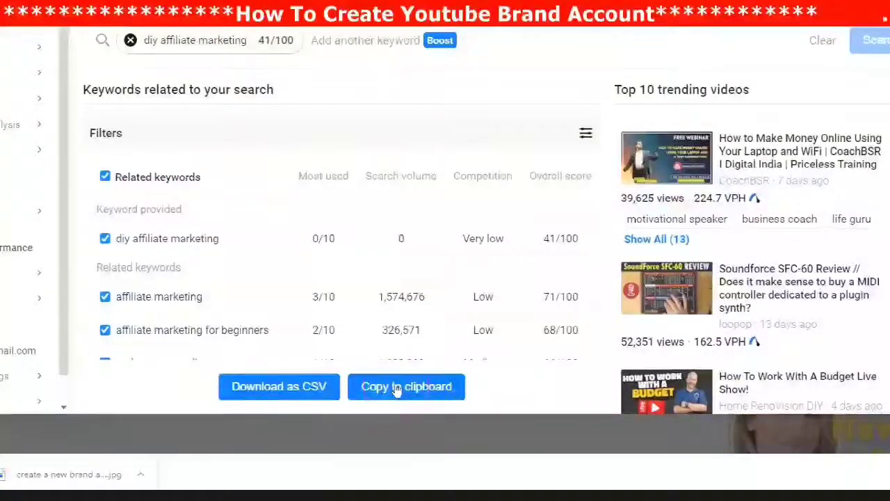
click(400, 393)
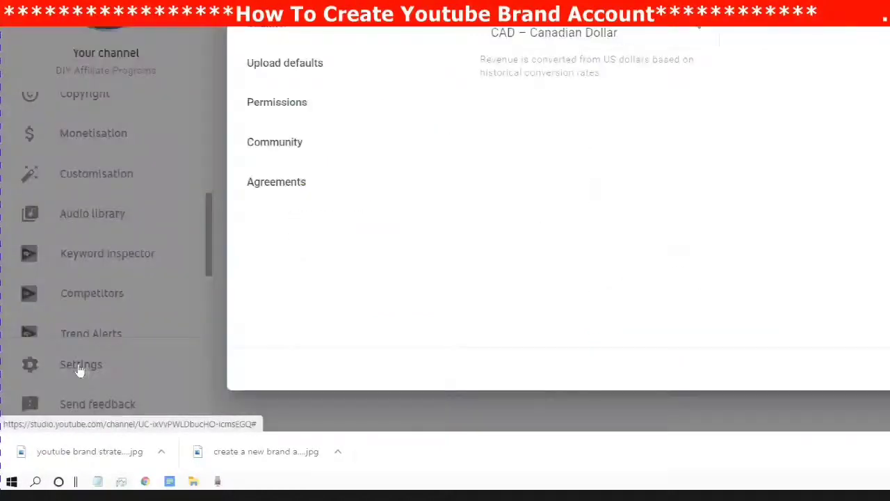
- Open the channel's basic info settings and paste the copied keyword list into the channel keywords
click(298, 199)
click(290, 93)
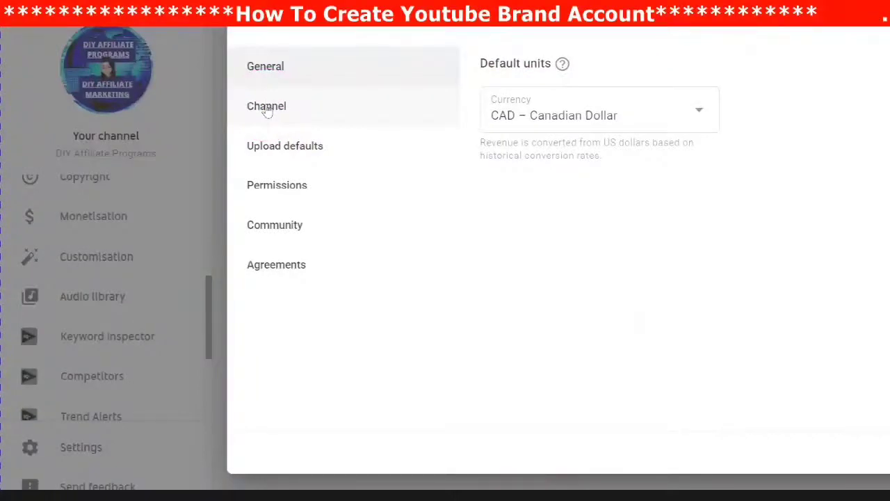
click(492, 321)
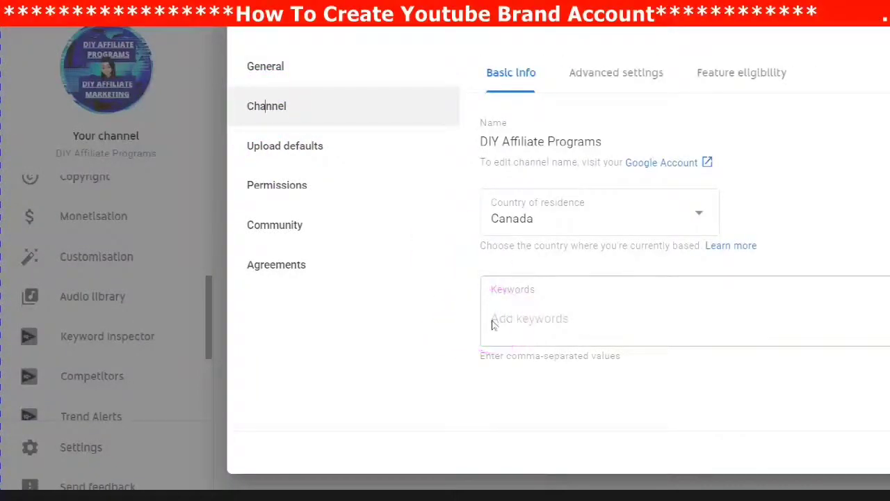
right_click(492, 322)
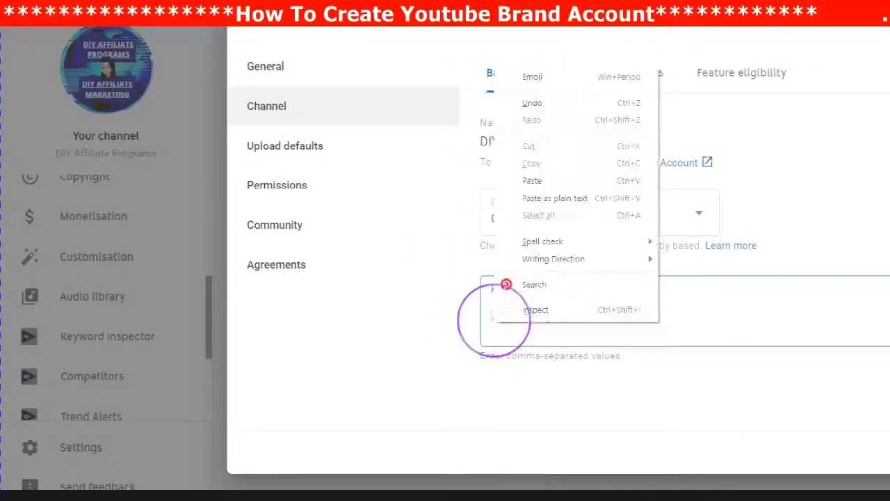
click(529, 180)
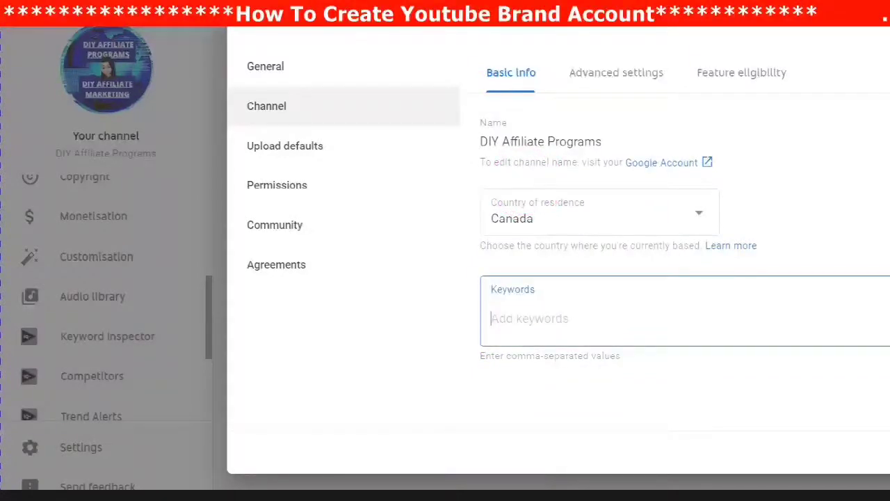
key(ctrl+v)
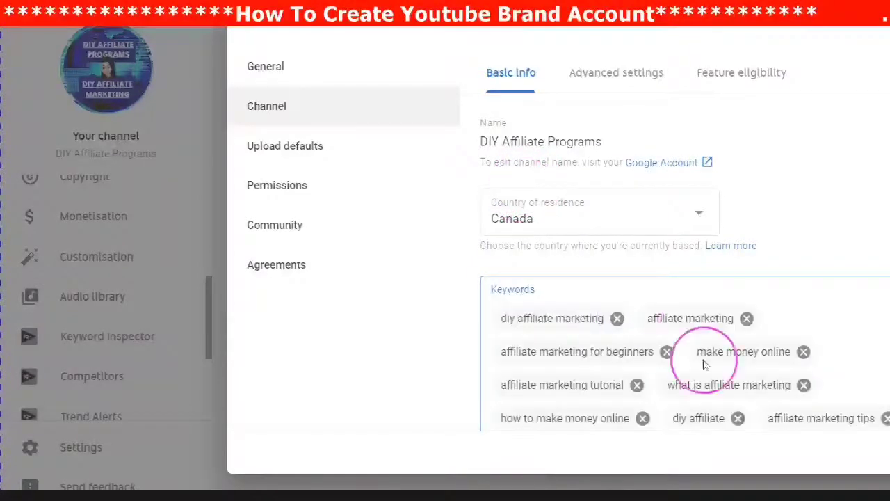
- Remove the "white label" keyword and the two keywords that are individual marketers' names from the channel keywords
scroll(671, 396, down, 1)
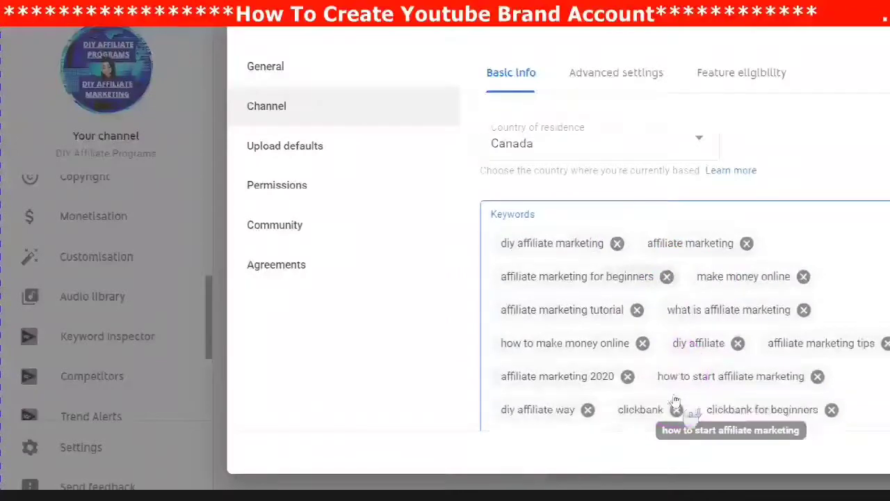
scroll(675, 402, down, 4)
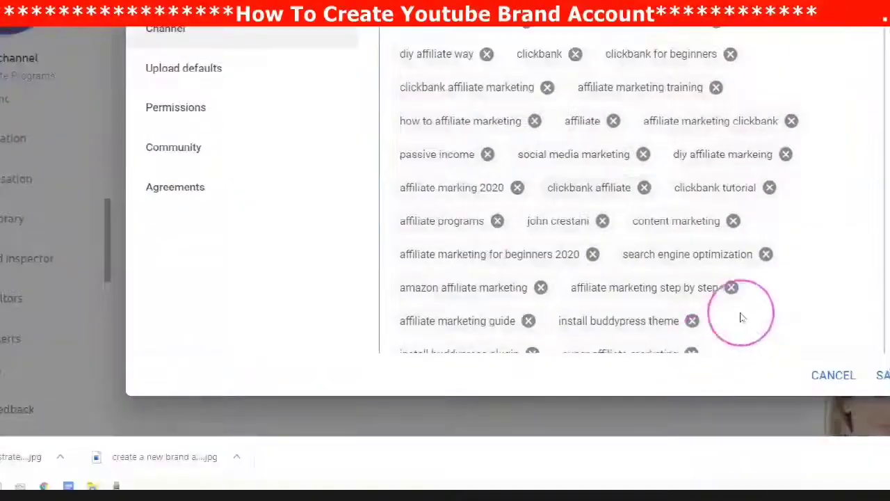
click(602, 221)
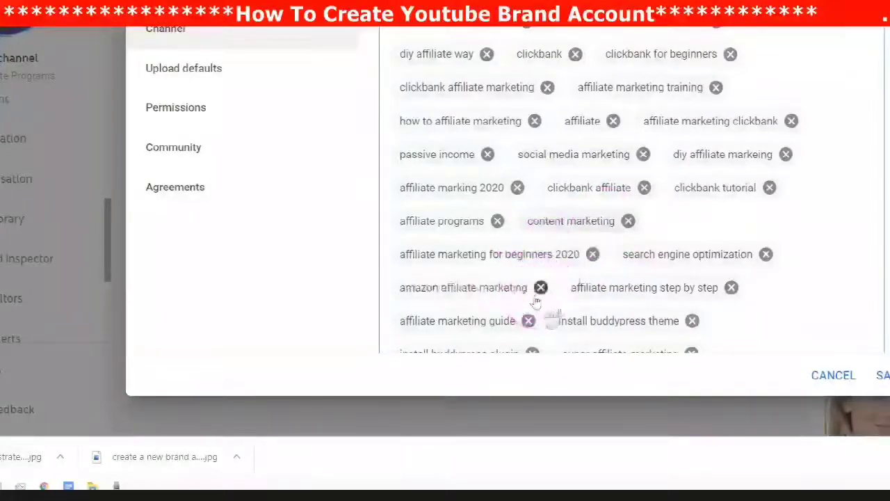
scroll(540, 286, down, 3)
scroll(540, 317, down, 6)
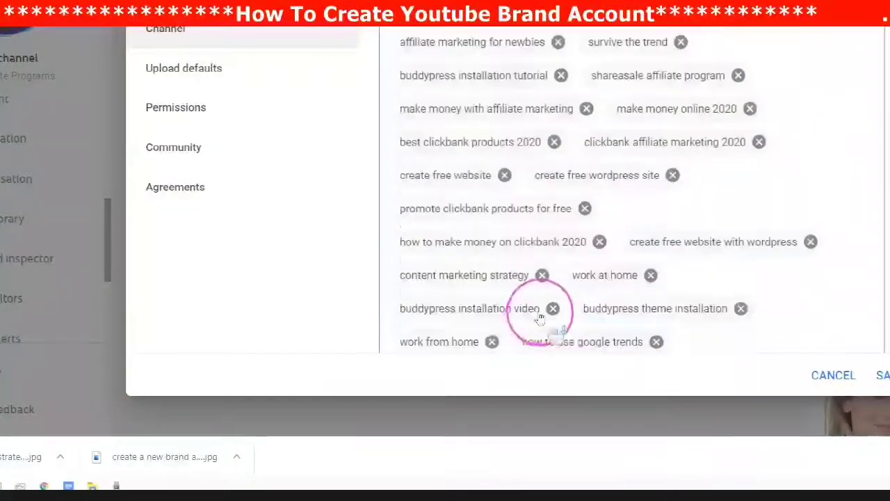
scroll(539, 321, down, 3)
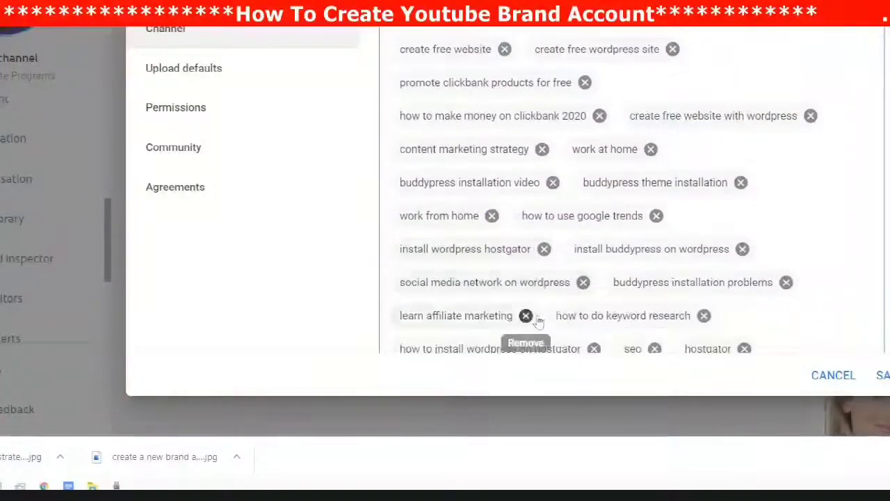
scroll(538, 321, down, 5)
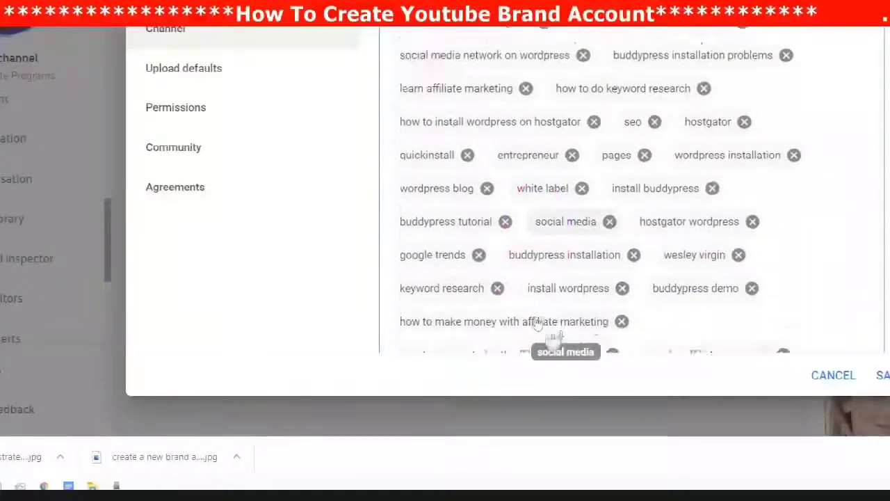
scroll(537, 322, down, 3)
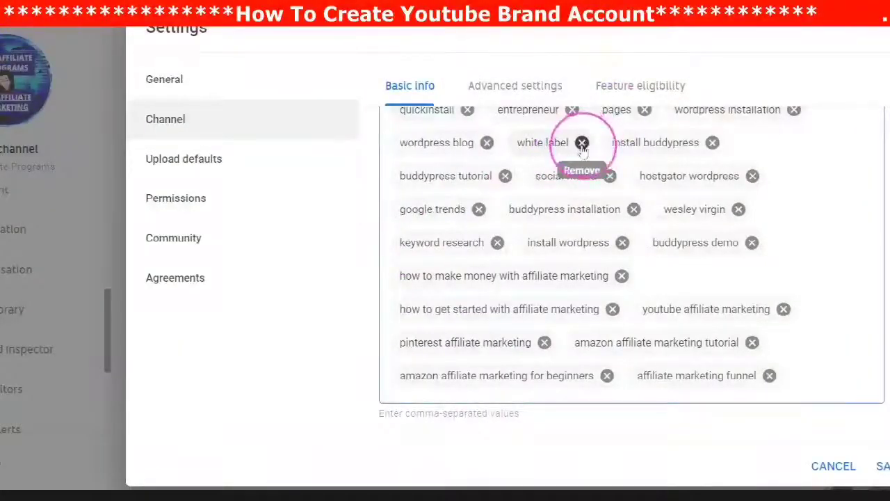
click(582, 143)
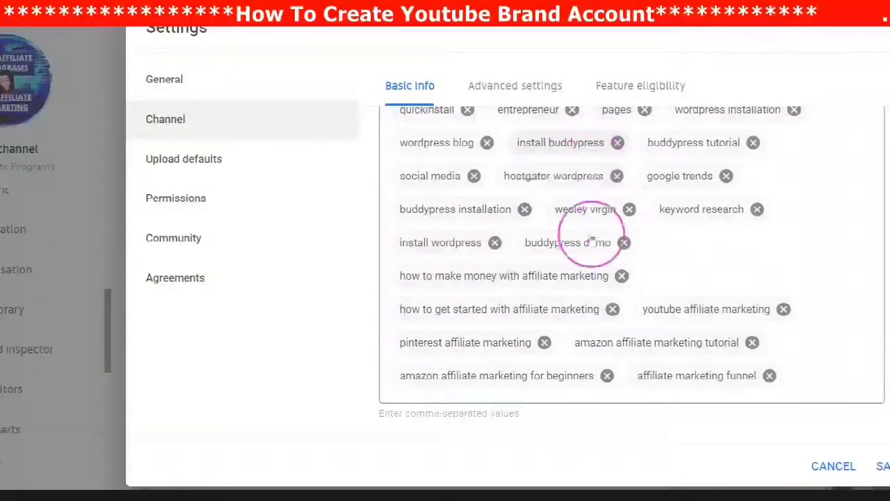
click(629, 210)
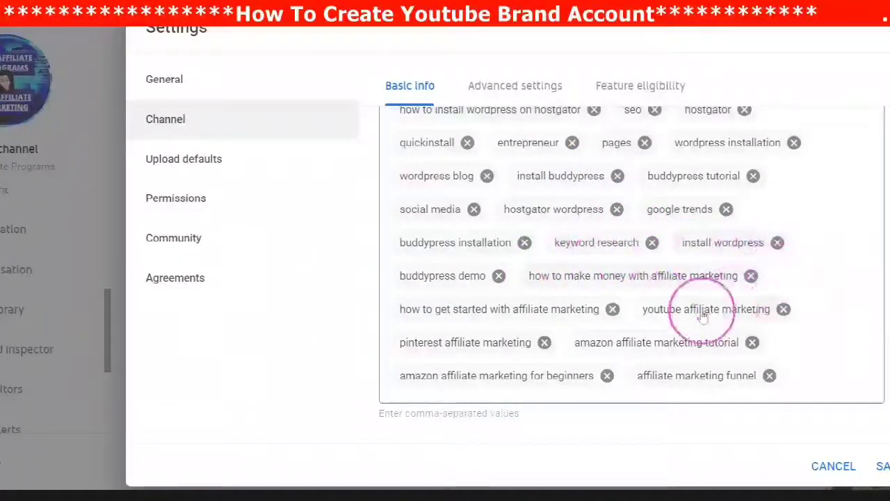
- Check the remaining channel keywords and save the settings
drag(403, 344, 596, 387)
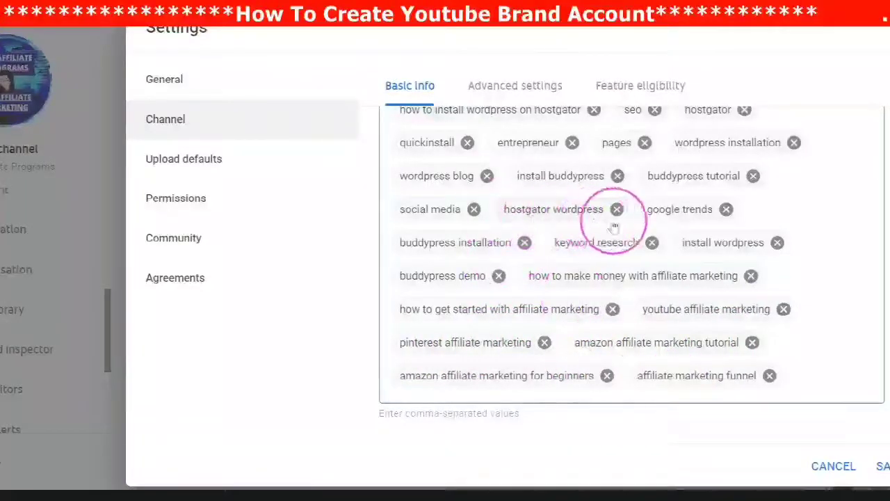
scroll(592, 215, up, 1)
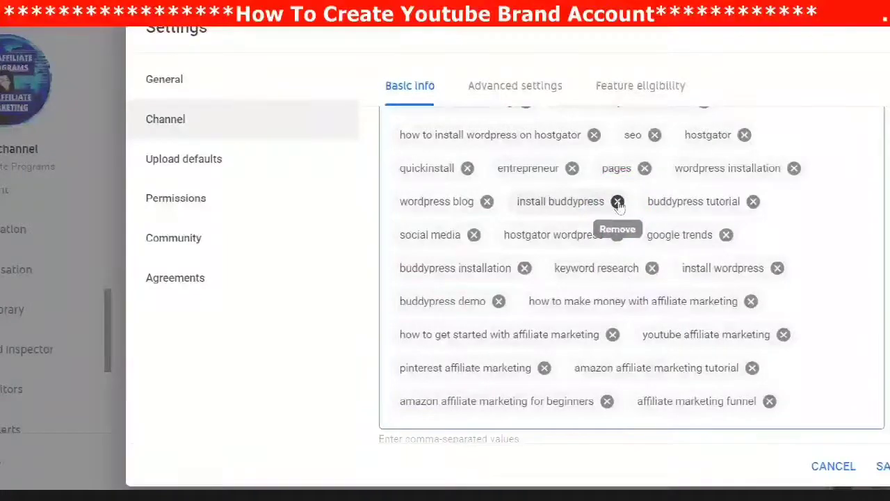
click(883, 466)
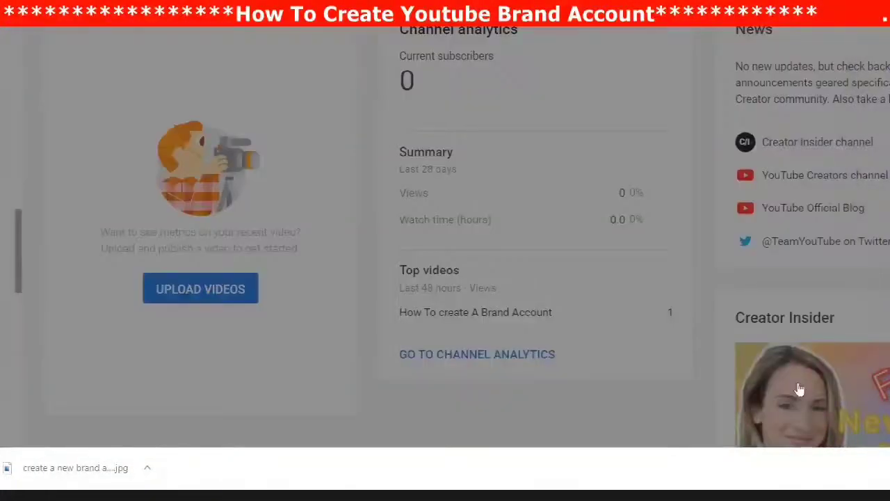
click(799, 388)
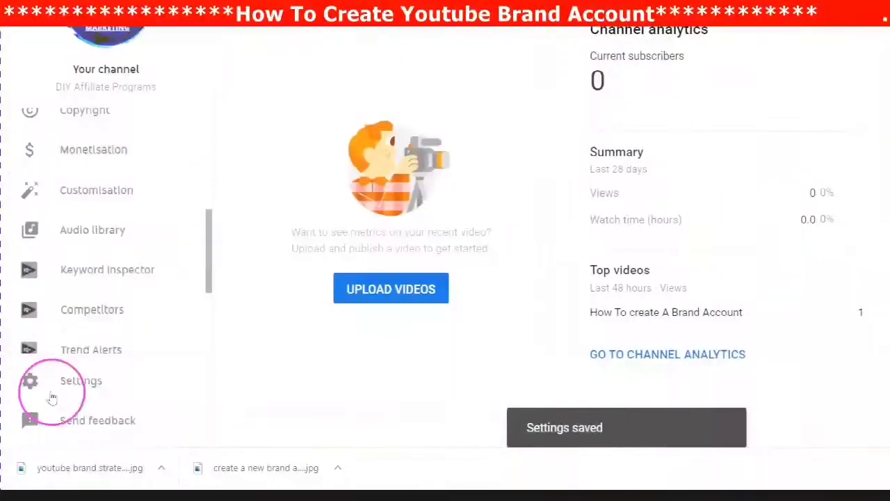
- Reopen the channel's advanced settings and set the audience to not Made for Kids
click(84, 385)
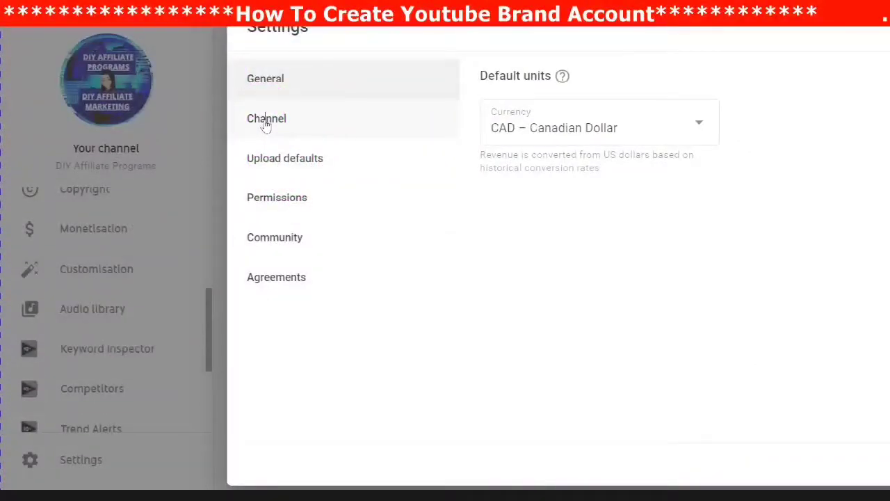
click(266, 124)
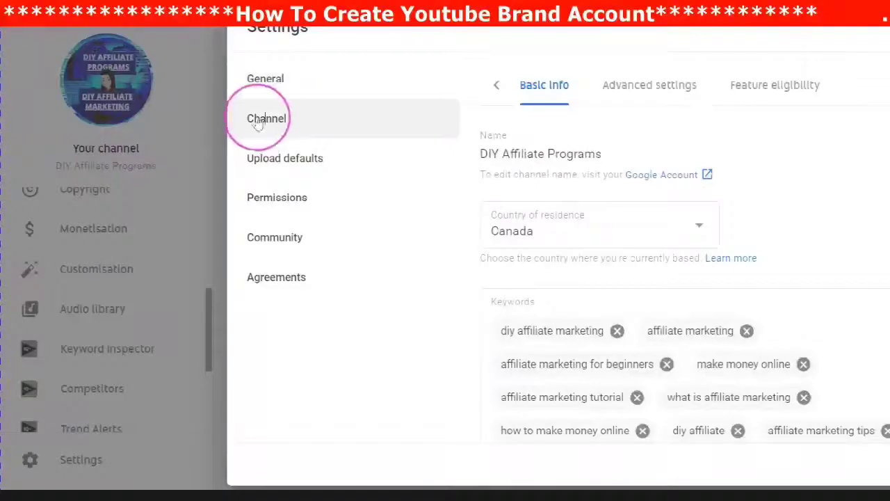
click(615, 114)
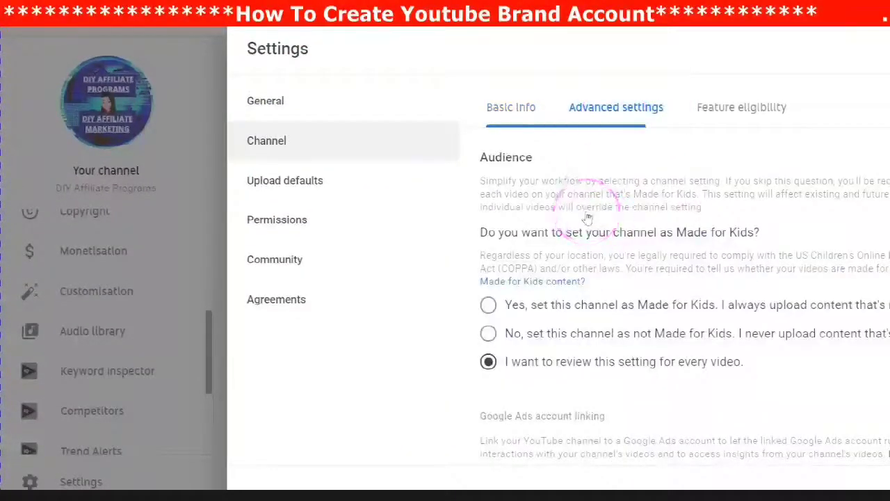
scroll(533, 222, down, 3)
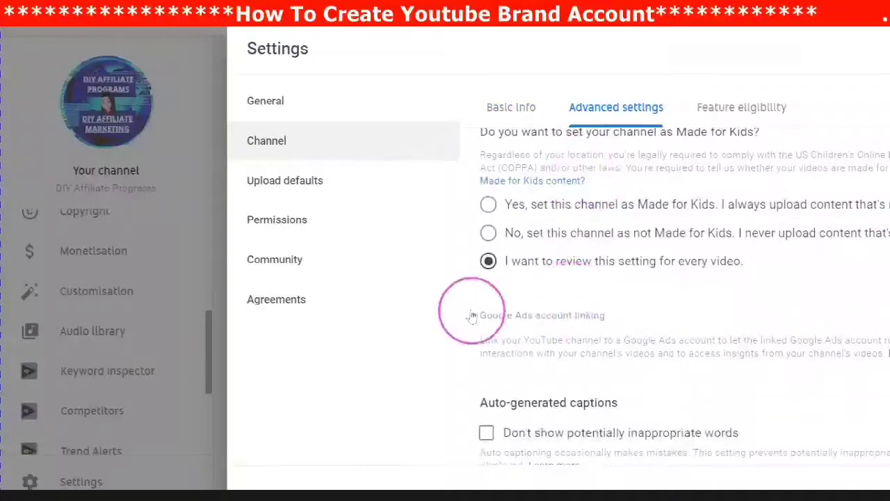
click(489, 233)
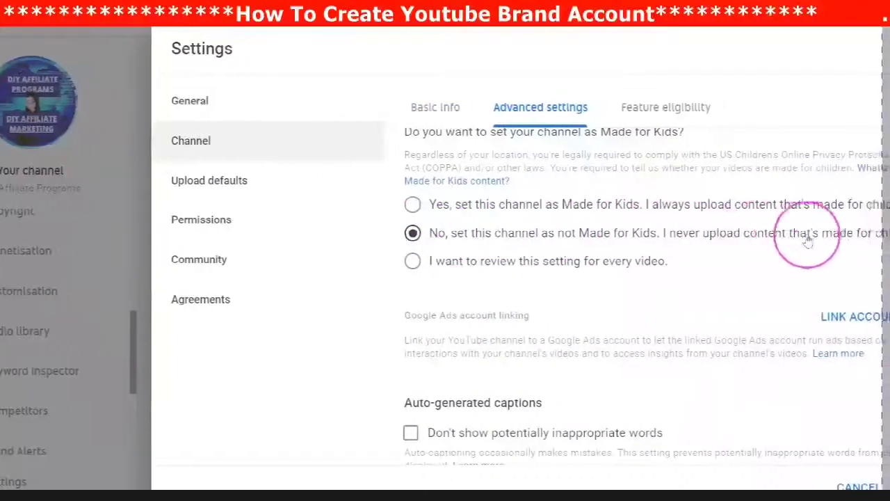
- Enable "Don't show potentially inappropriate words" for the channel's auto-generated captions
scroll(715, 270, down, 2)
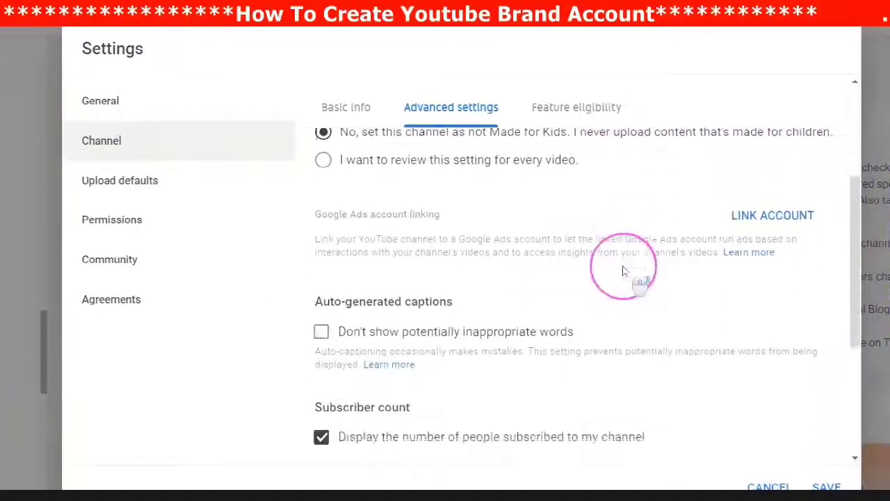
scroll(622, 271, down, 2)
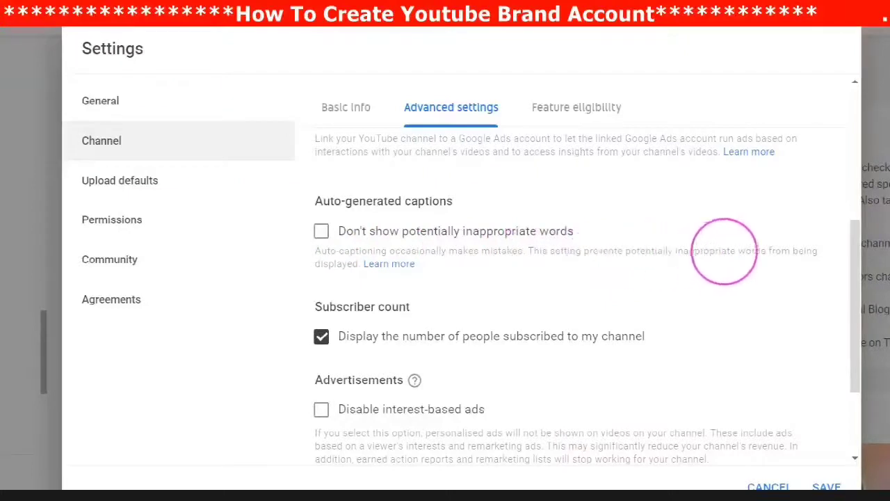
click(321, 233)
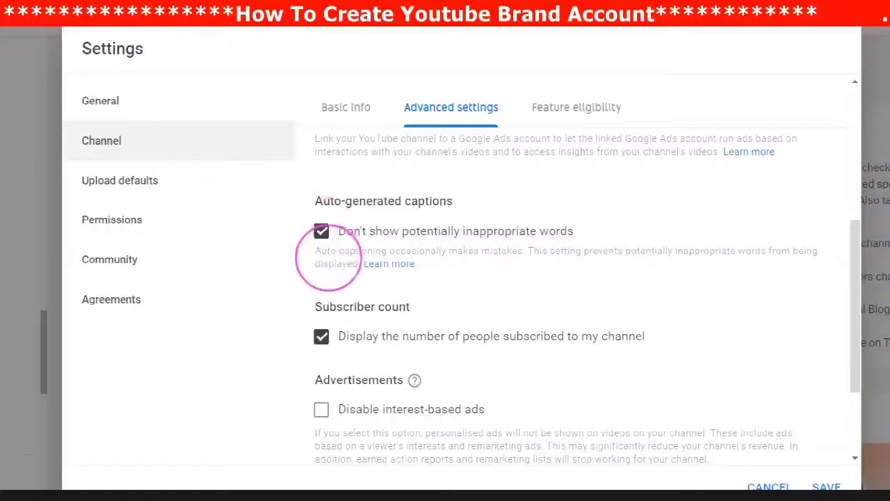
scroll(447, 258, down, 2)
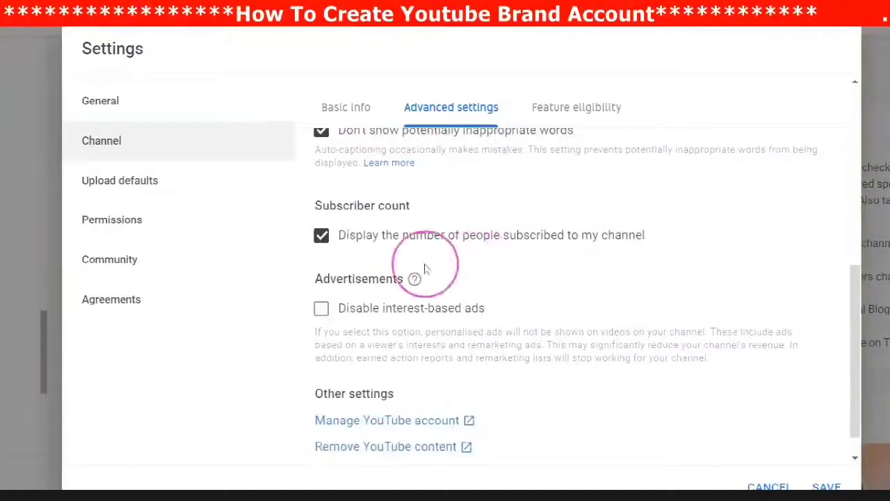
scroll(418, 202, up, 1)
drag(314, 174, 533, 177)
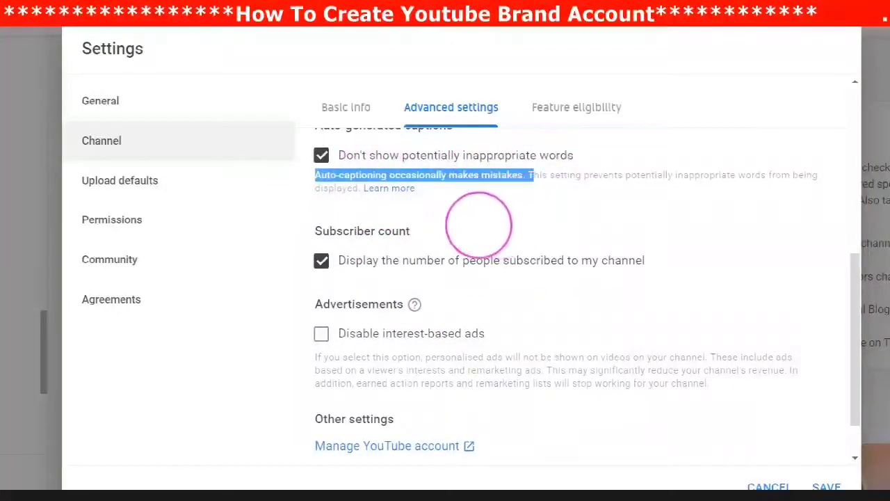
- Review the remaining advanced channel settings and expand the feature eligibility details for features that require phone verification
scroll(447, 243, down, 1)
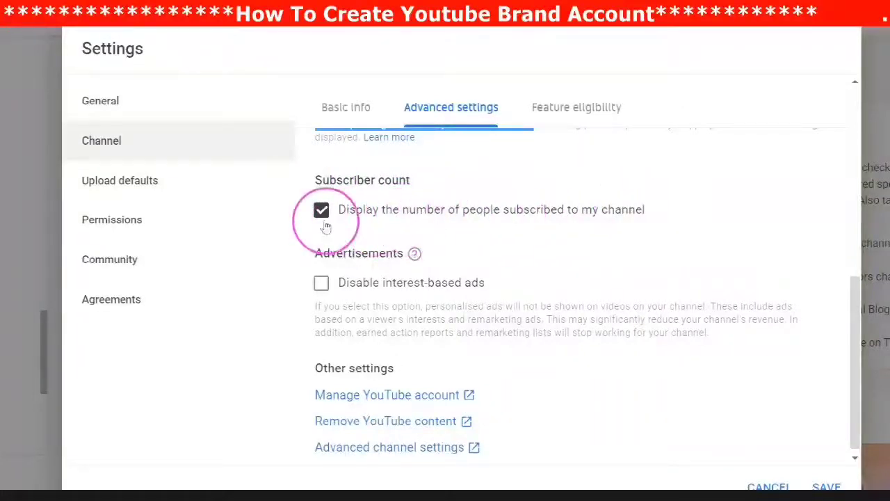
scroll(362, 246, down, 1)
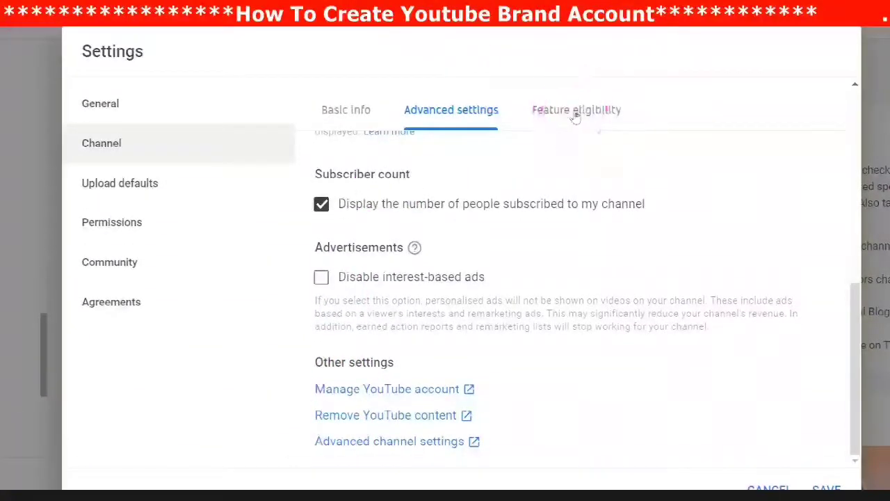
click(577, 70)
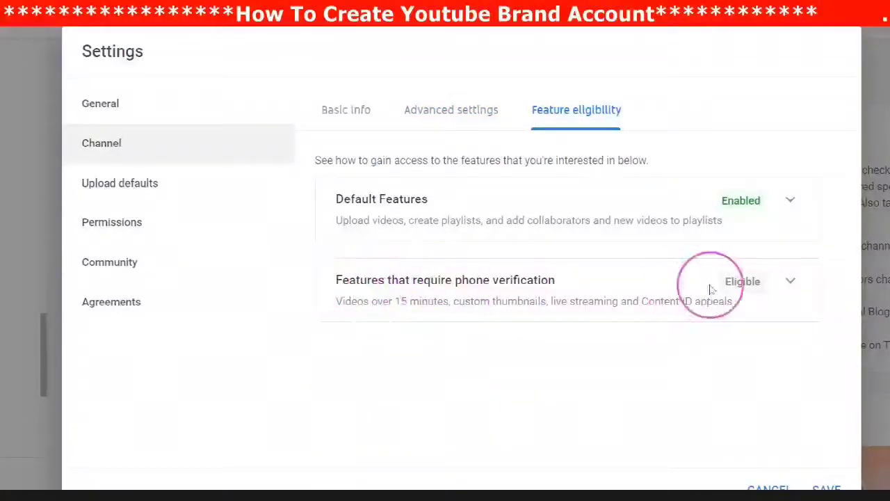
click(790, 281)
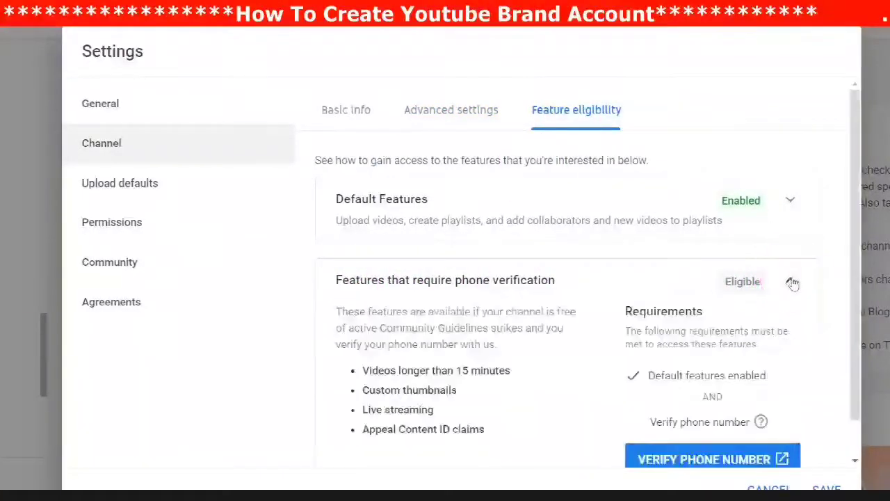
- Start the channel's phone verification, keep Canada as the country and choose to receive the verification code by text message
scroll(541, 325, down, 1)
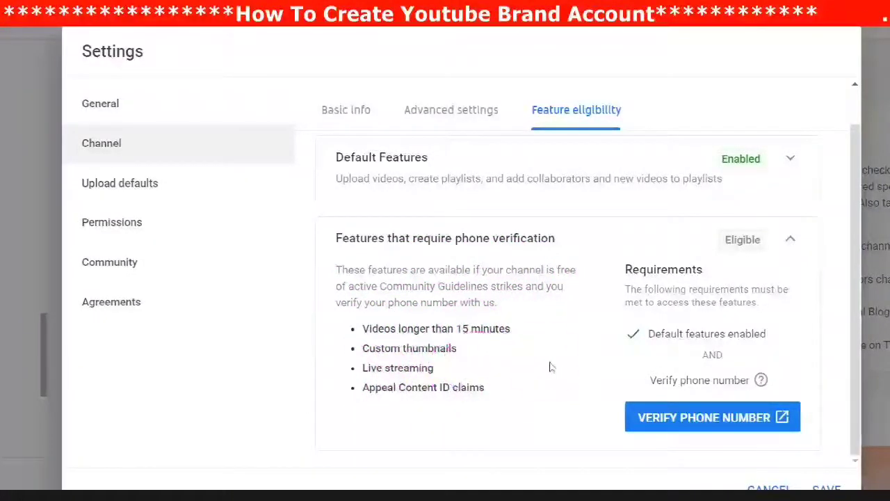
scroll(681, 408, down, 1)
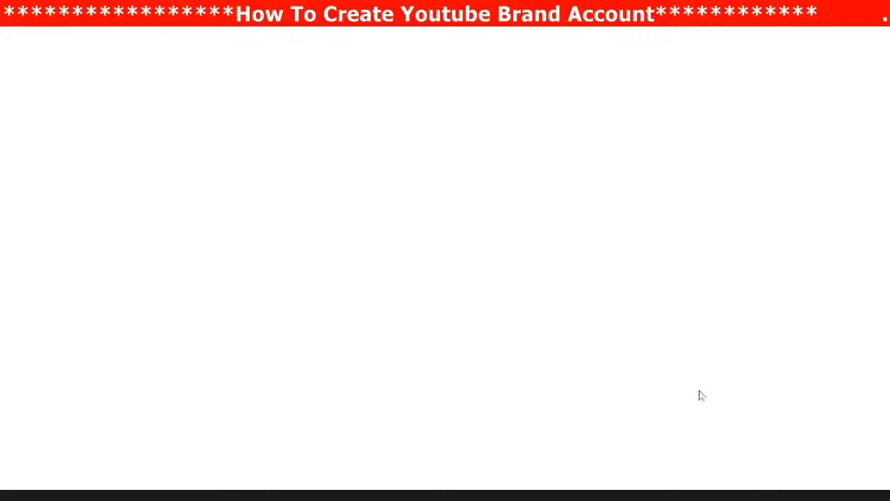
click(174, 177)
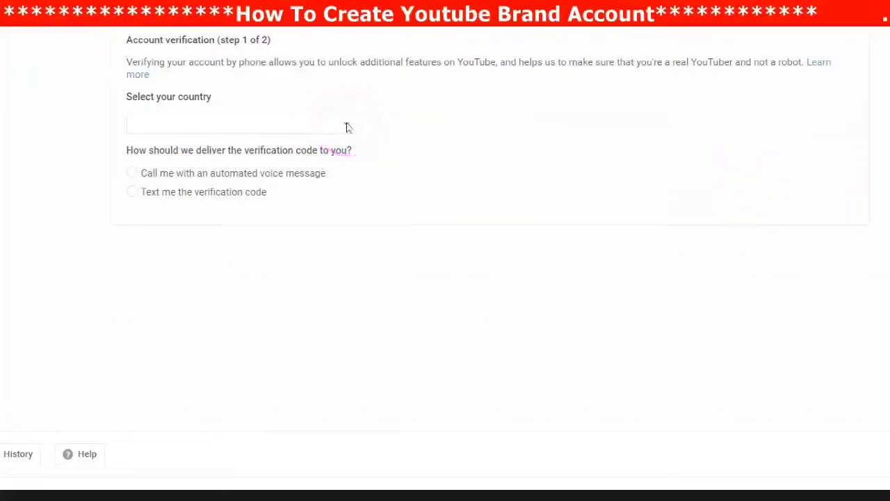
click(347, 128)
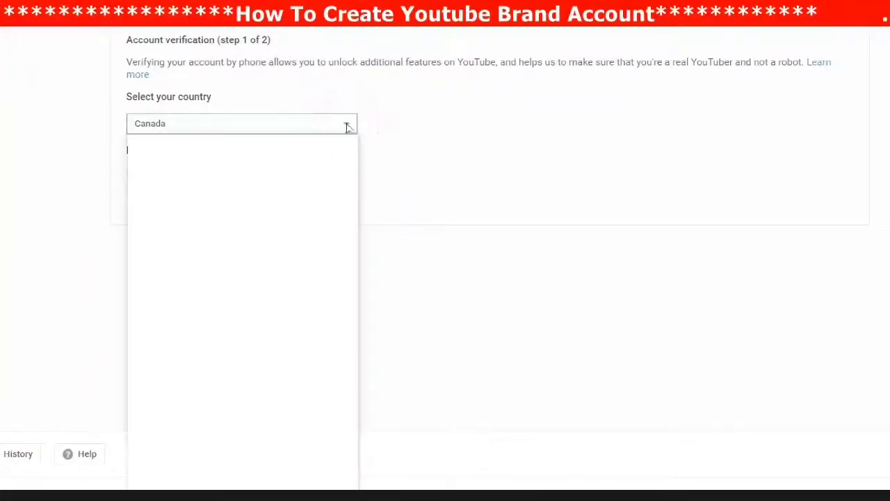
click(346, 127)
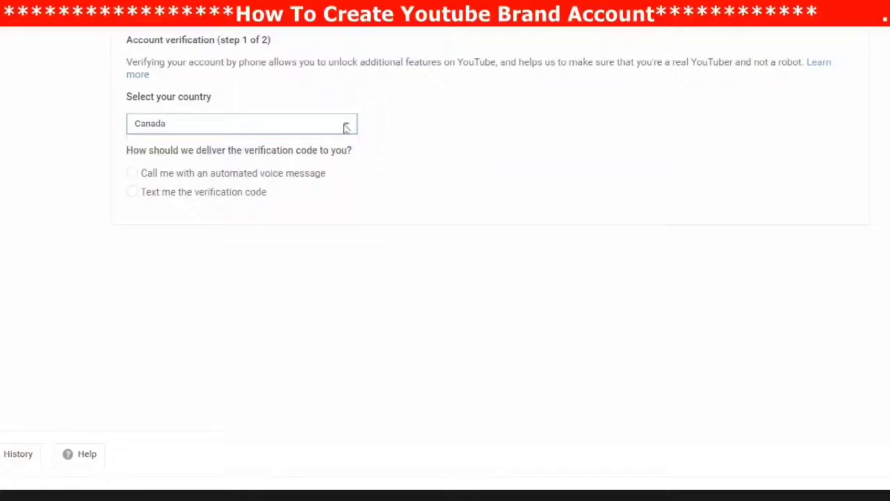
click(135, 197)
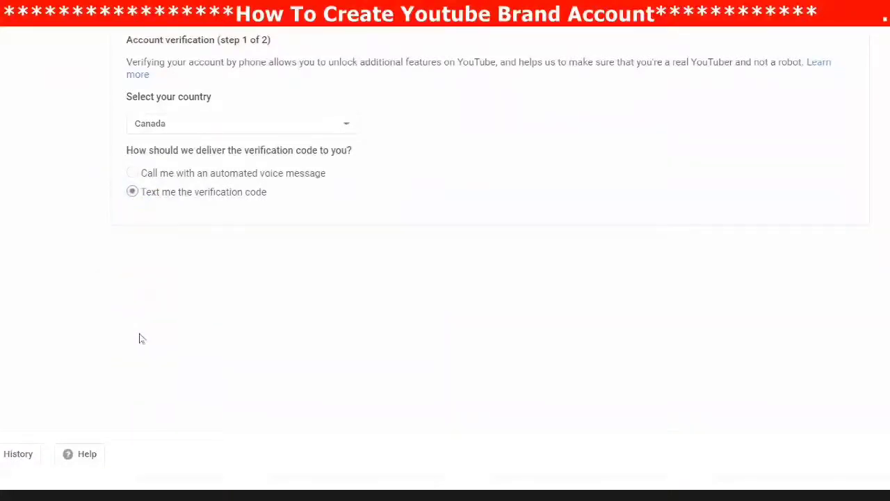
- Switch the code delivery to an automated voice call, acknowledge the phone notice, and reselect delivery by text message
scroll(133, 355, up, 1)
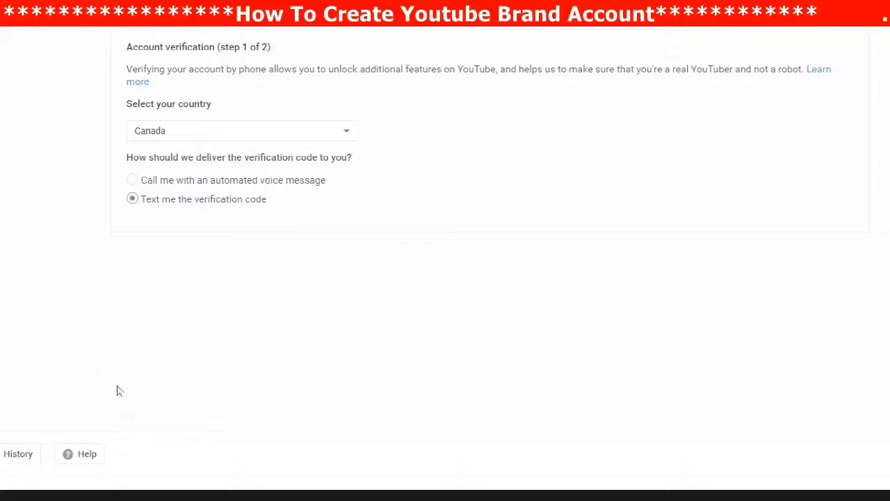
click(132, 180)
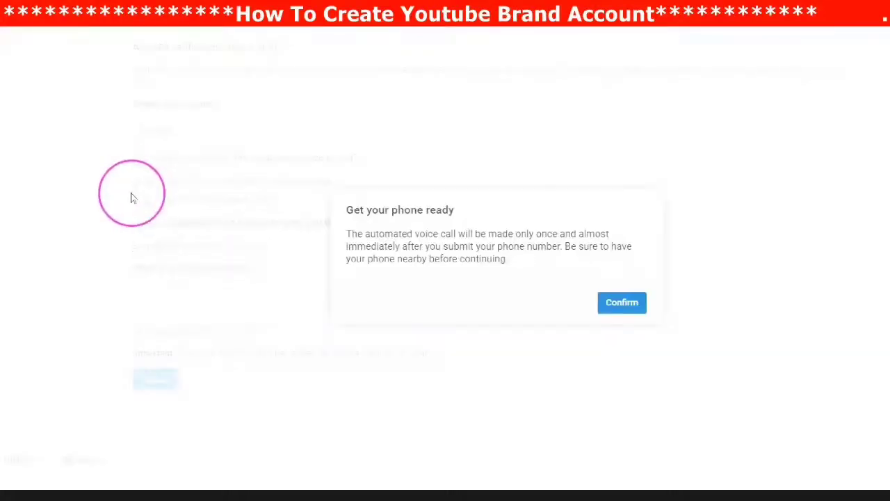
click(620, 306)
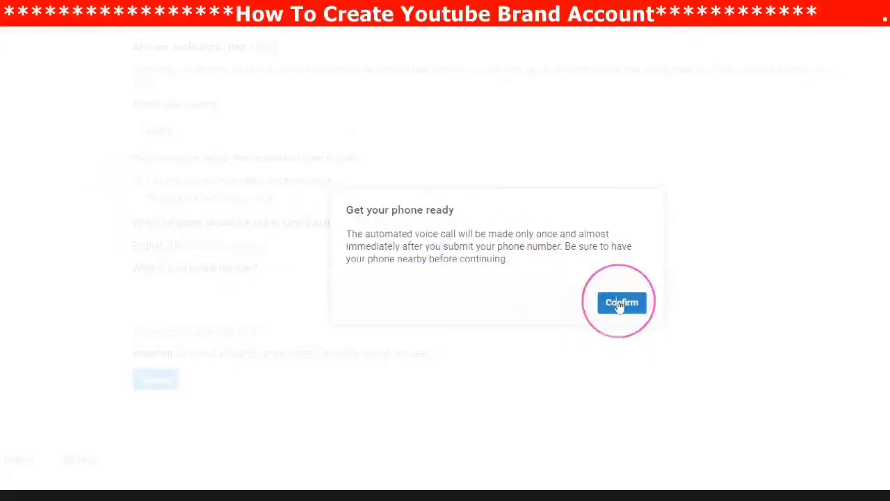
click(132, 200)
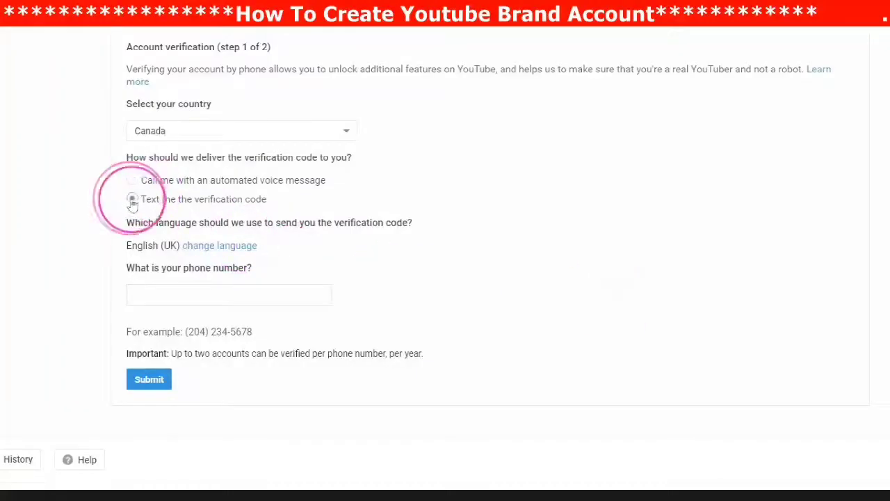
- Enter the phone number with the area code in parentheses and a hyphen before the last four digits, and submit it
click(161, 292)
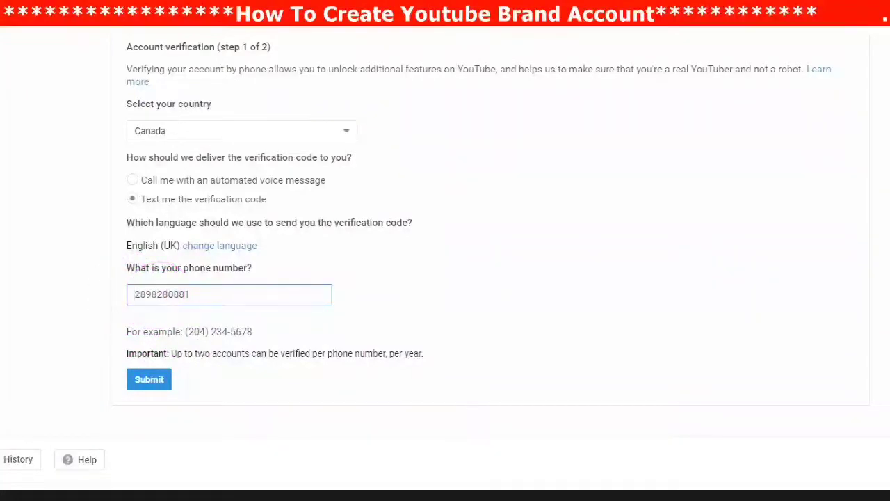
click(154, 295)
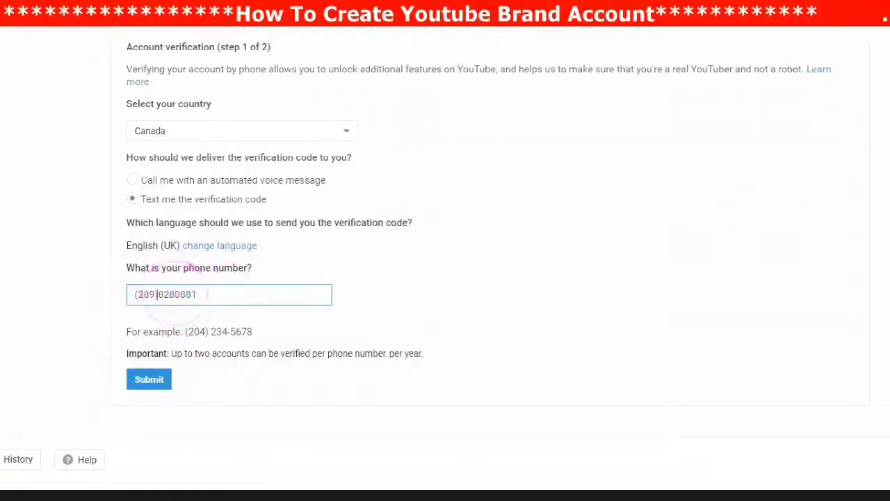
click(174, 294)
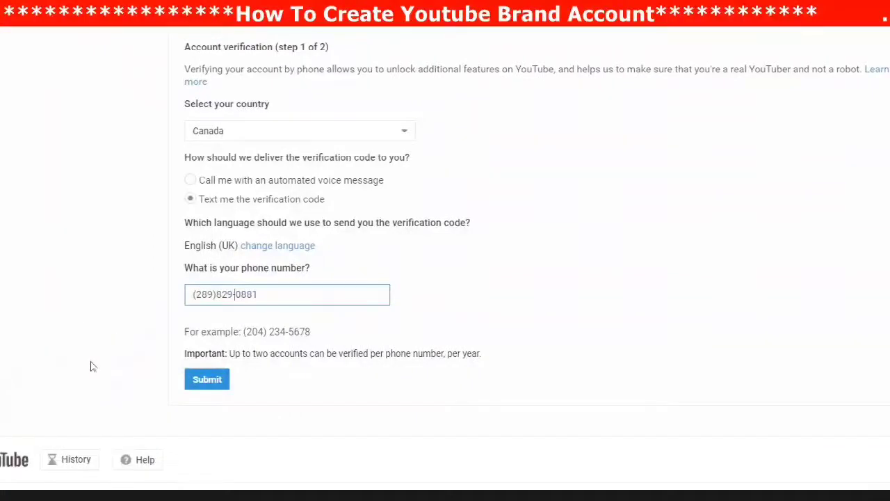
click(205, 381)
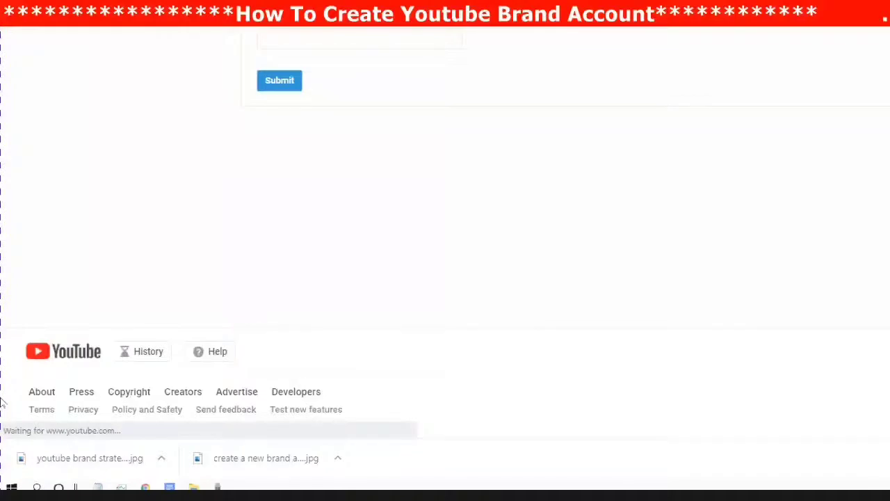
- Enter the six-digit verification code received by text message and submit it
click(278, 83)
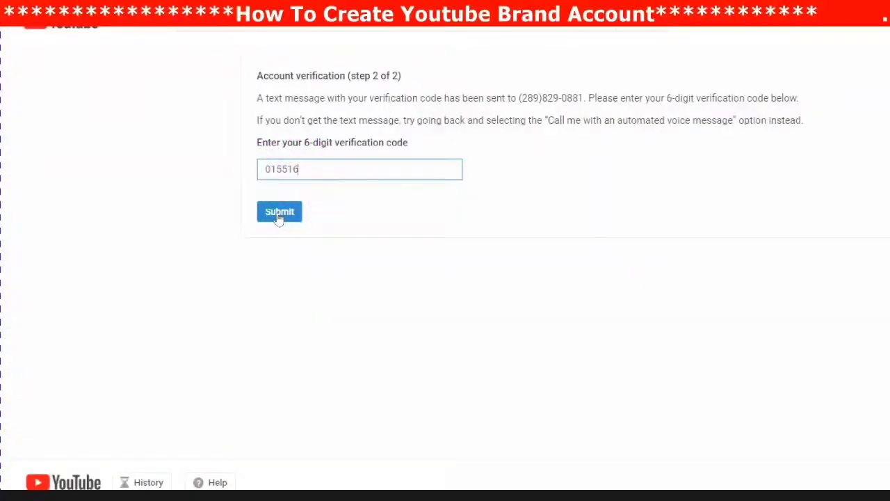
click(279, 217)
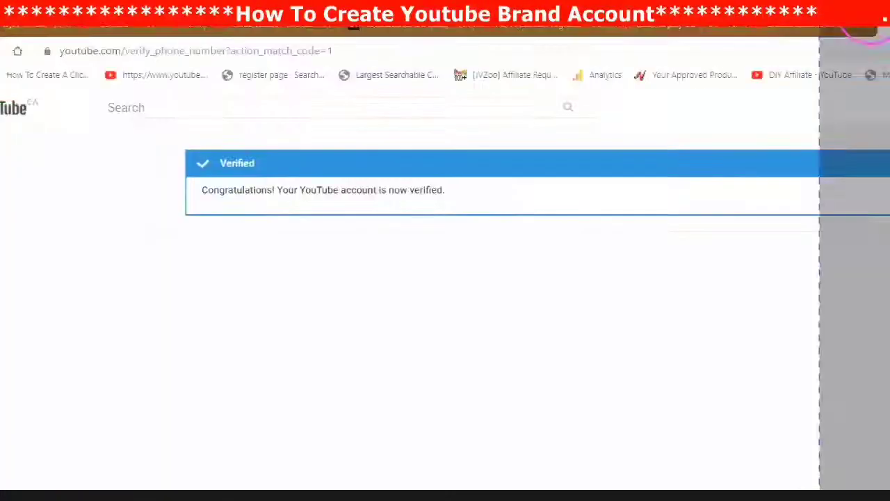
- Leave the account verification page and save the channel settings
click(751, 25)
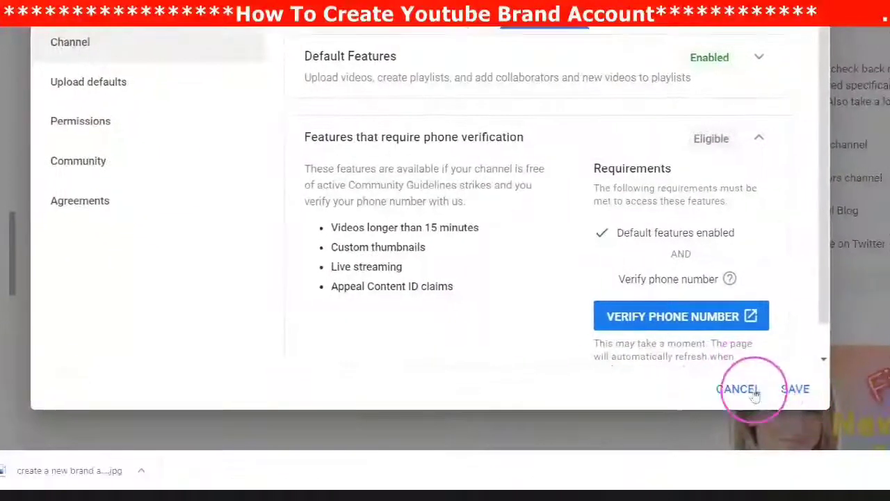
click(795, 390)
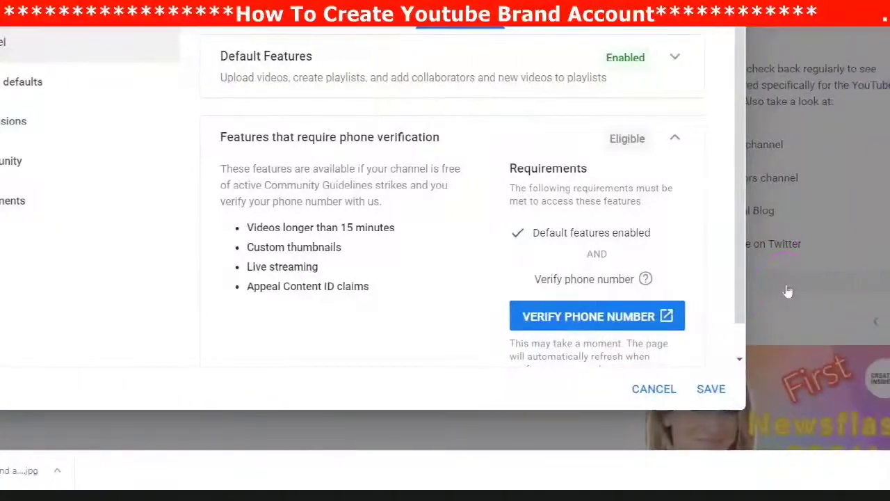
click(786, 284)
- Reopen the settings and go to the channel's feature eligibility overview
click(80, 386)
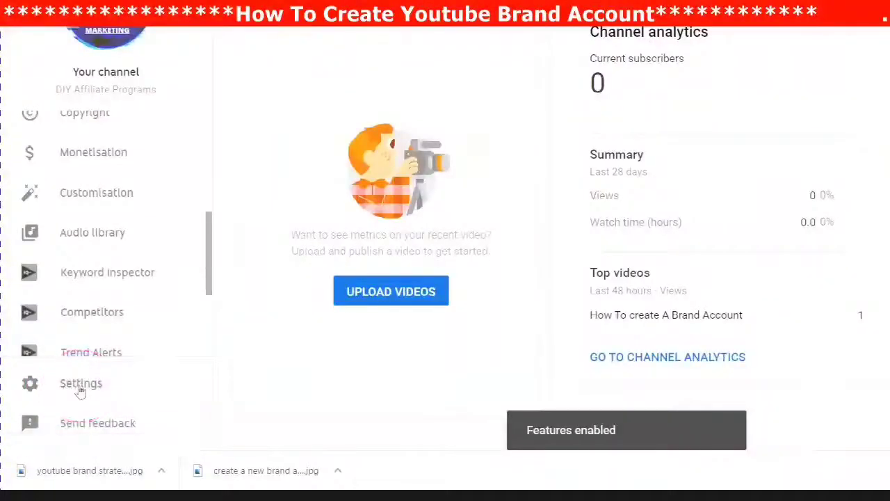
click(80, 386)
click(30, 277)
click(268, 42)
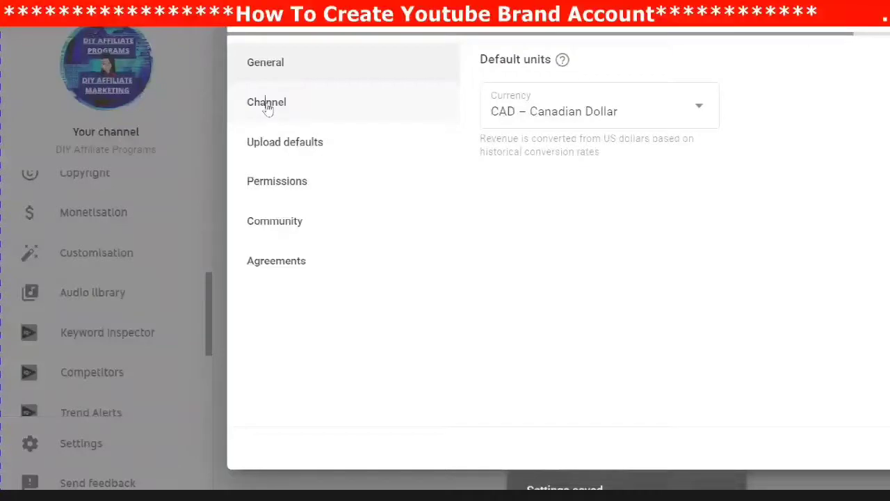
click(268, 107)
click(271, 111)
click(650, 69)
click(762, 75)
click(775, 222)
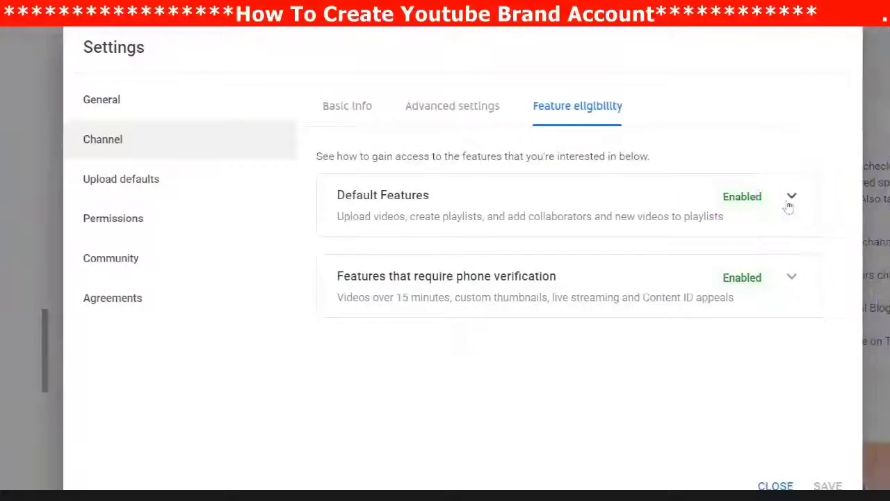
- Expand and review the details of the default features and of the features that require phone verification
click(793, 200)
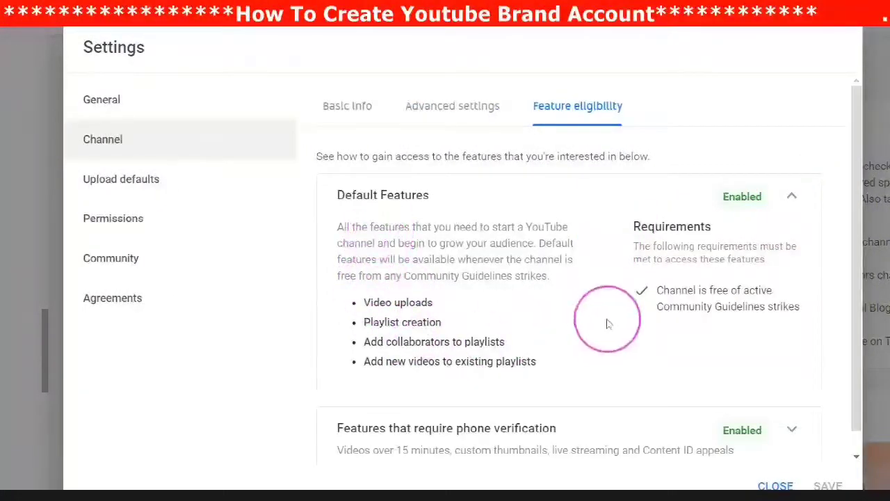
scroll(601, 276, down, 1)
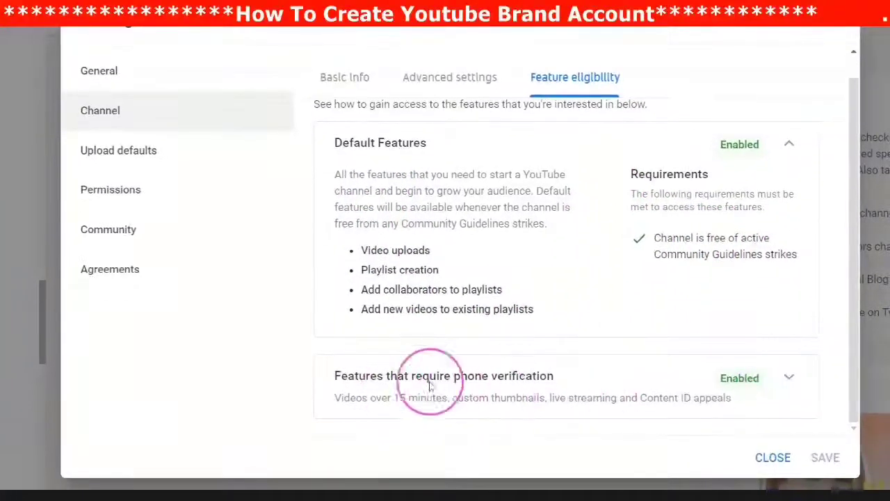
click(788, 378)
scroll(626, 352, down, 3)
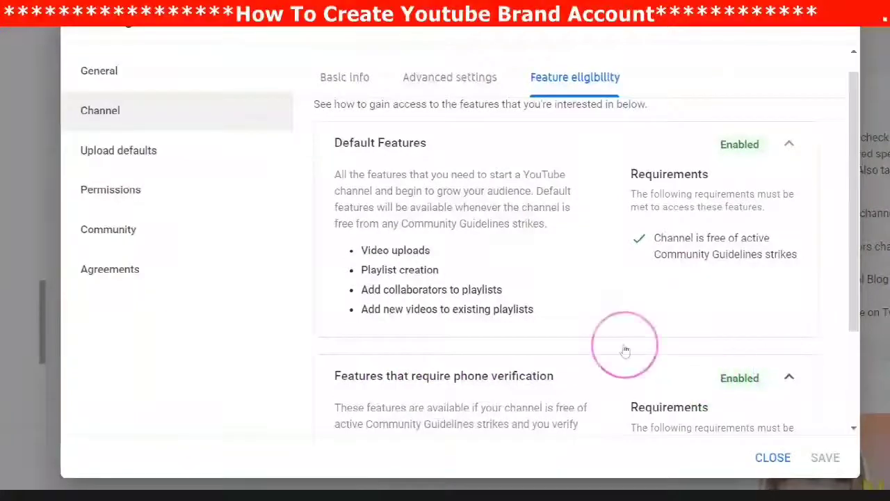
scroll(608, 369, up, 4)
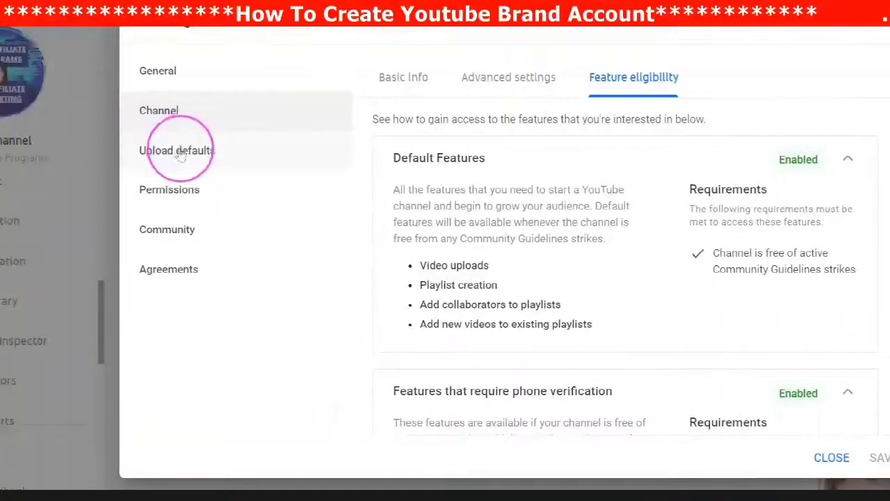
- Set the default title for video uploads to "DIY Affiliate Programs"
click(172, 159)
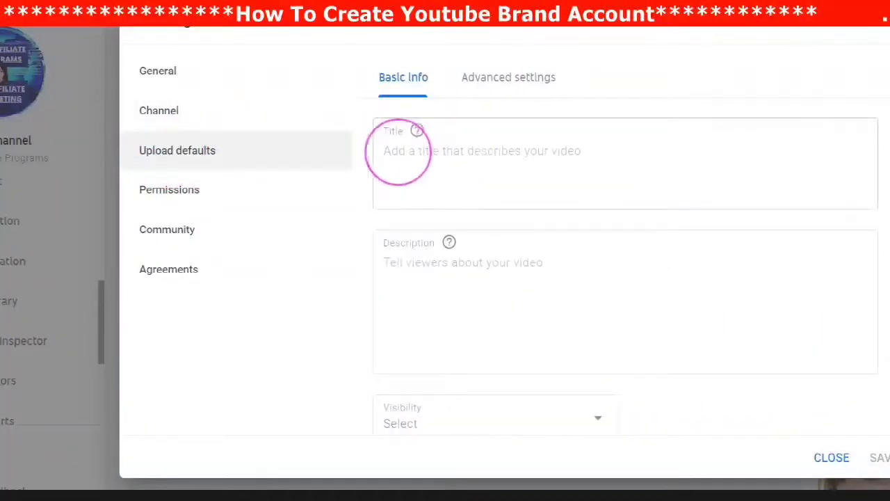
click(390, 161)
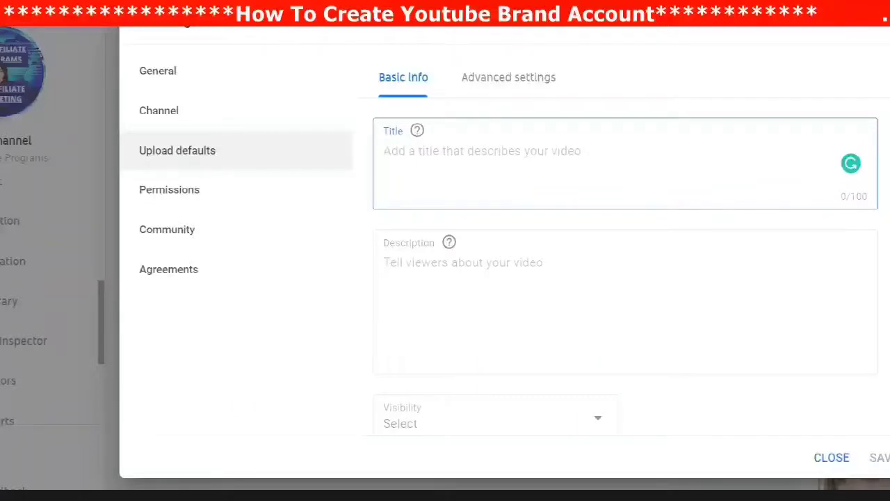
text(DIY)
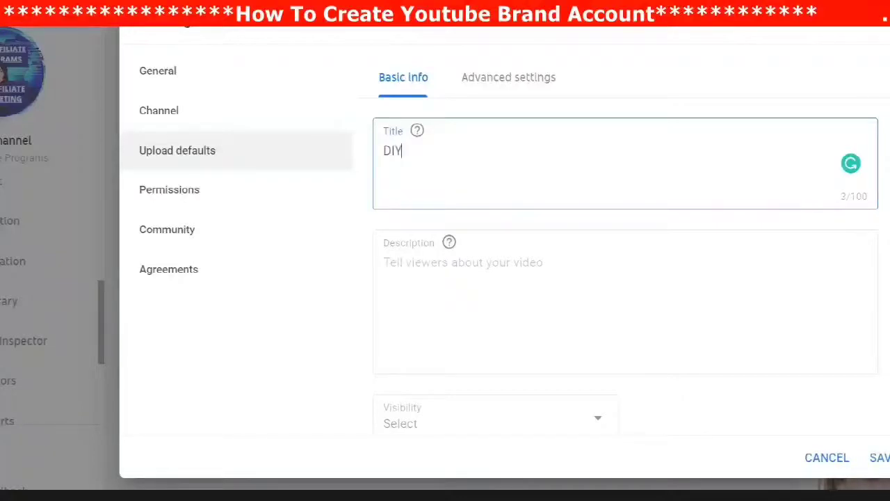
text( Affiliat)
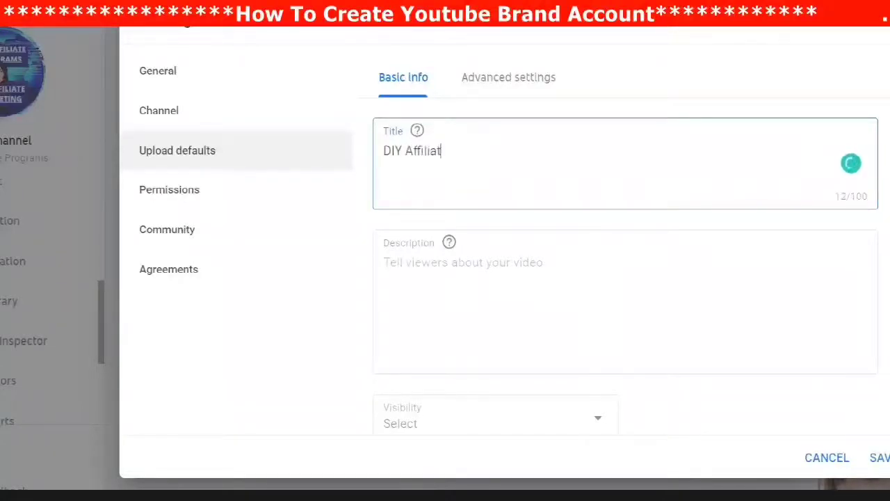
text(e Programs)
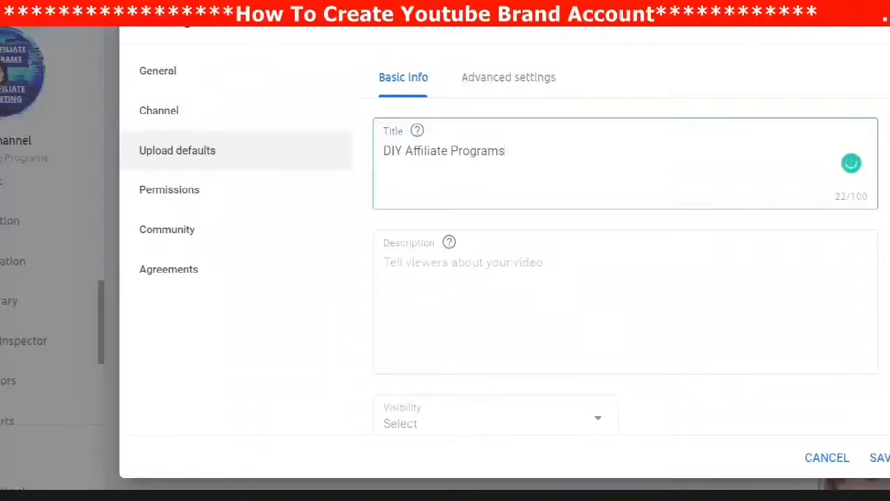
- Begin the default video description with a block of eight blank lines
click(388, 269)
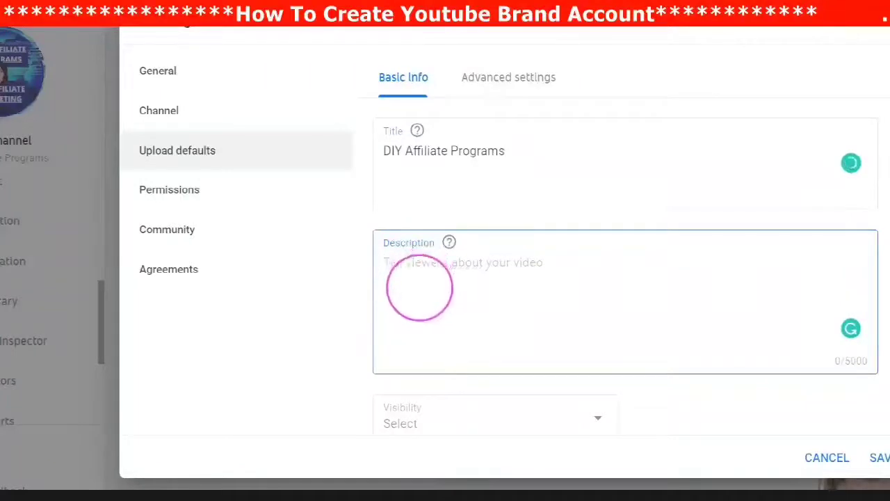
scroll(417, 288, down, 1)
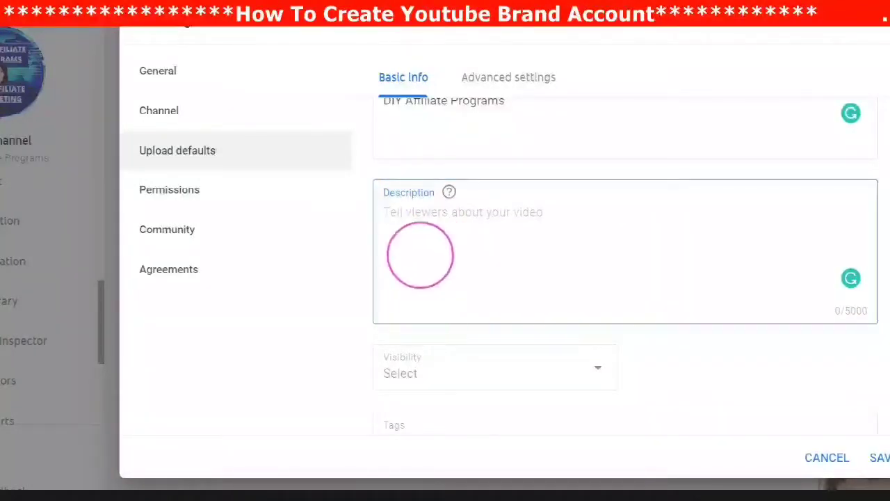
scroll(417, 257, down, 1)
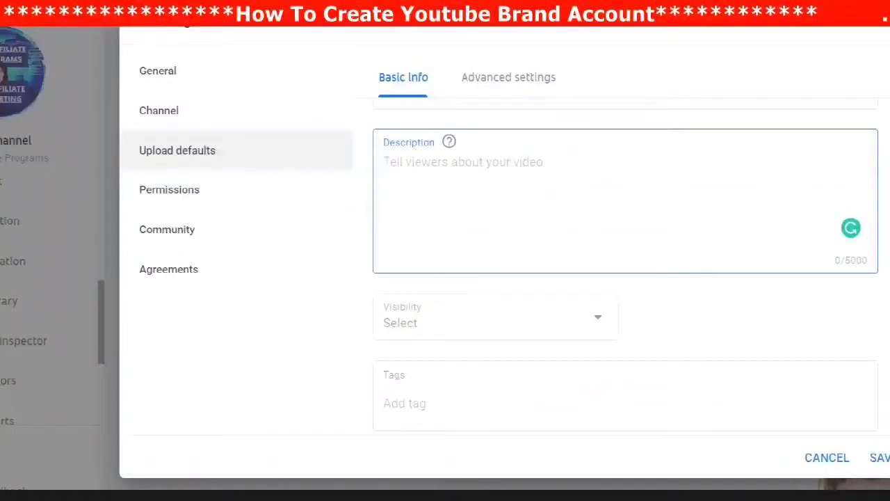
key(Return)
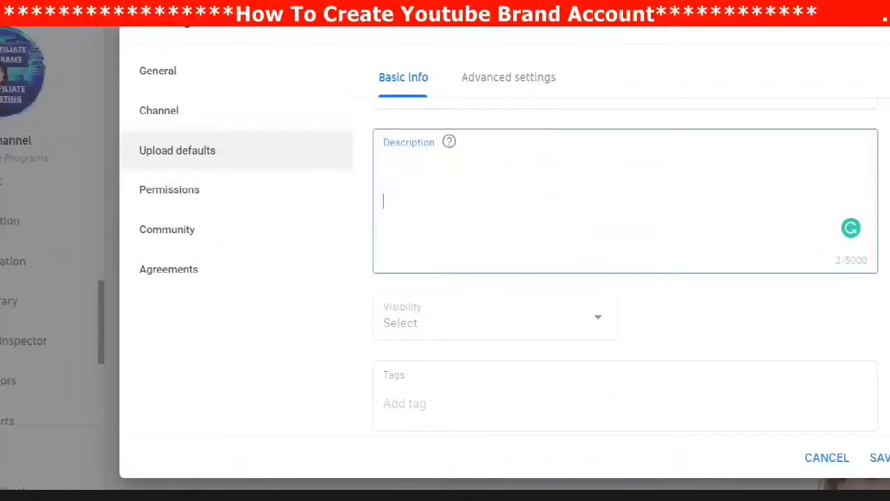
key(Return)
key(Return)
key(Return)
key(Return)
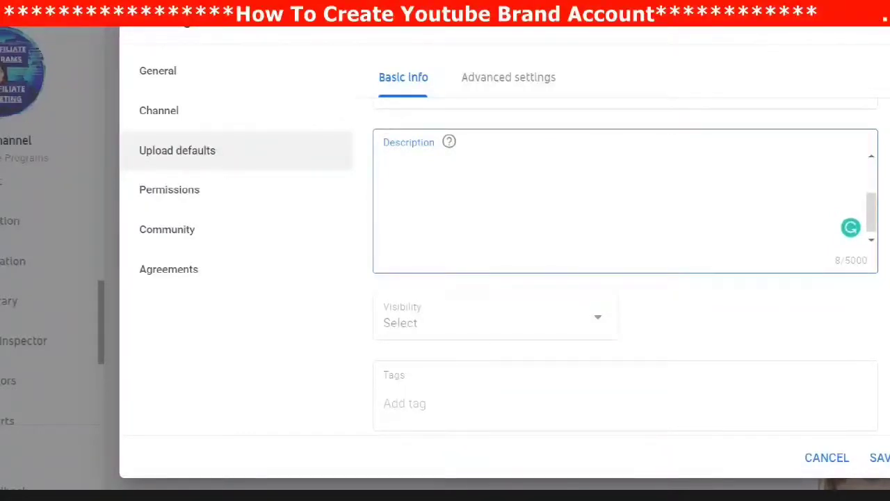
- Add the hashtag #DIY_Affiliate_Programs on its own line below the blank lines in the default description
text(#)
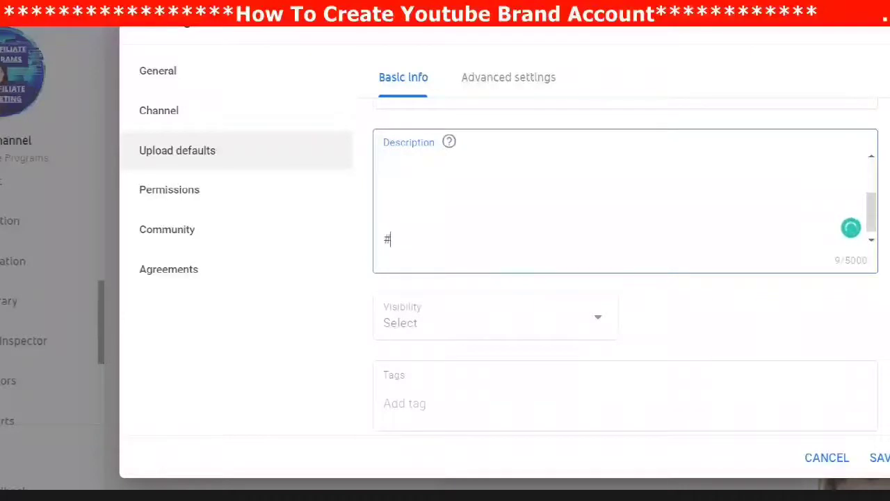
text(DIY_Affiliate)
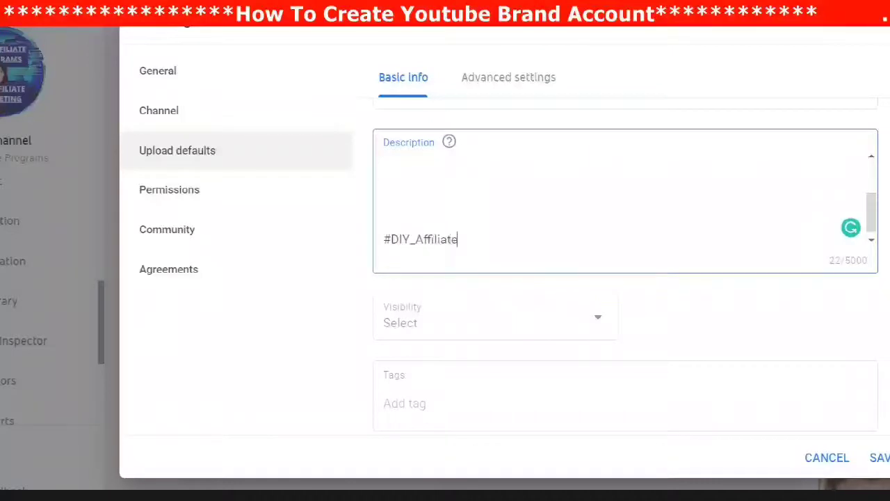
text(_)
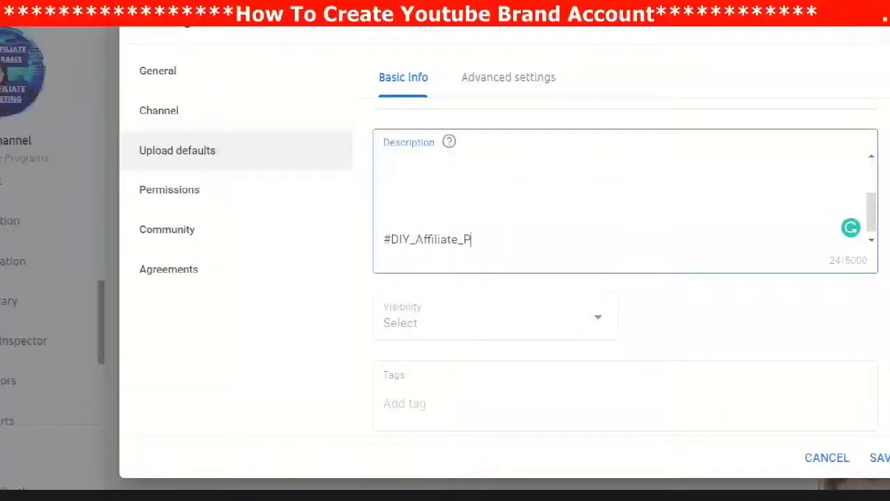
text(Progra)
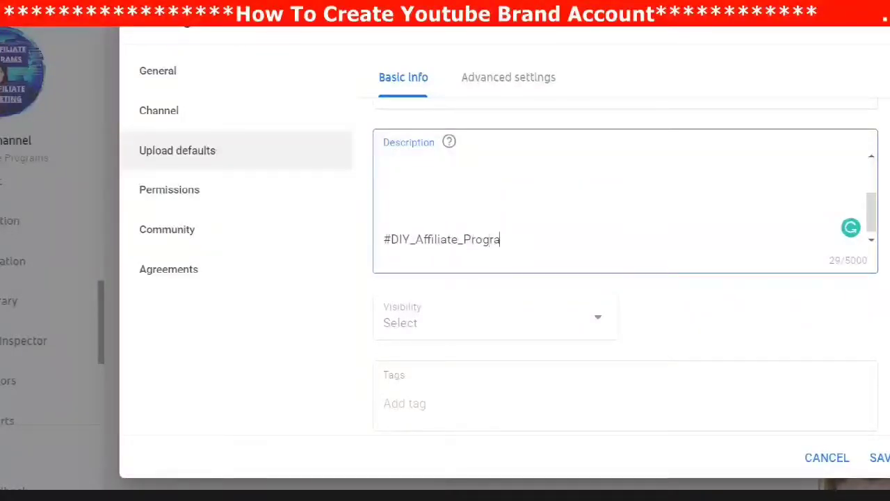
text(ms)
key(Return)
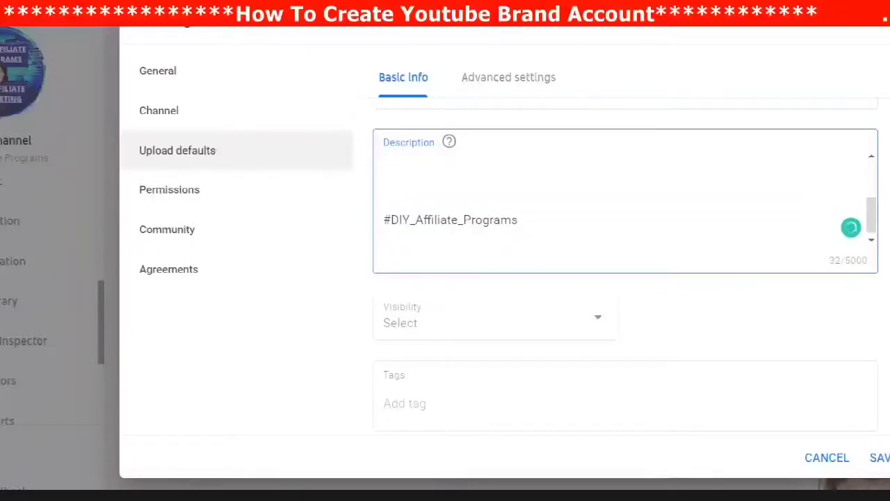
- Add the hashtags #DIY_Affiliate and #DIY_Affiliate_Way on separate lines of the default description
text(#DIY)
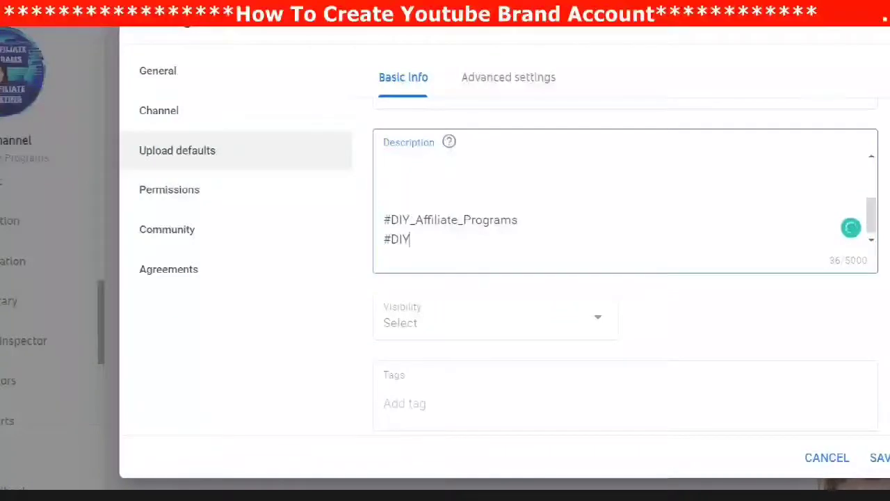
text(_Affi)
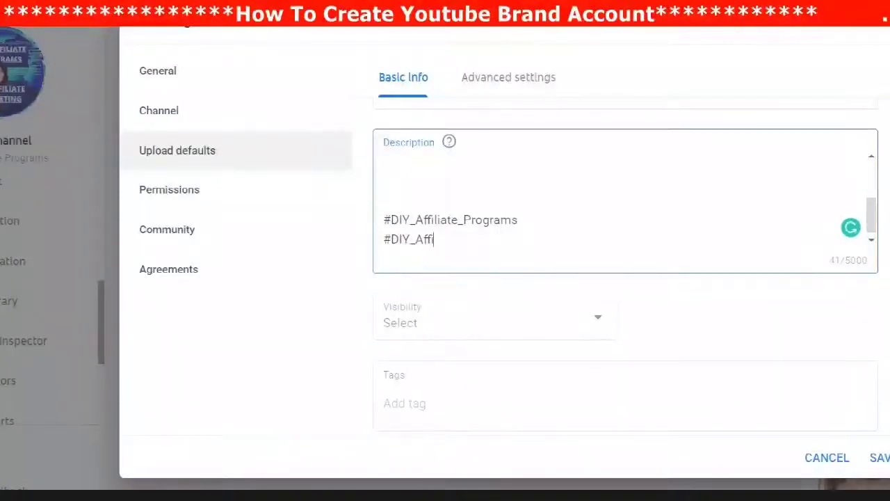
text(liate)
key(Return)
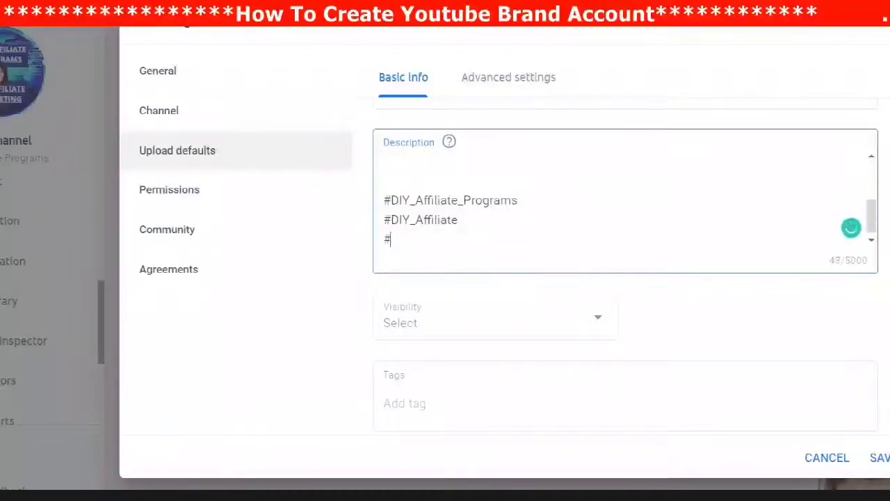
text(#DIY_)
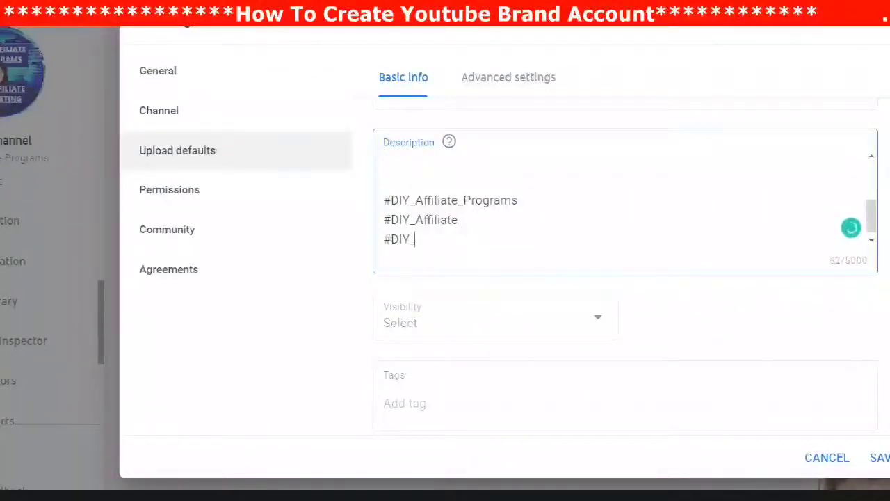
text(Affiliate_)
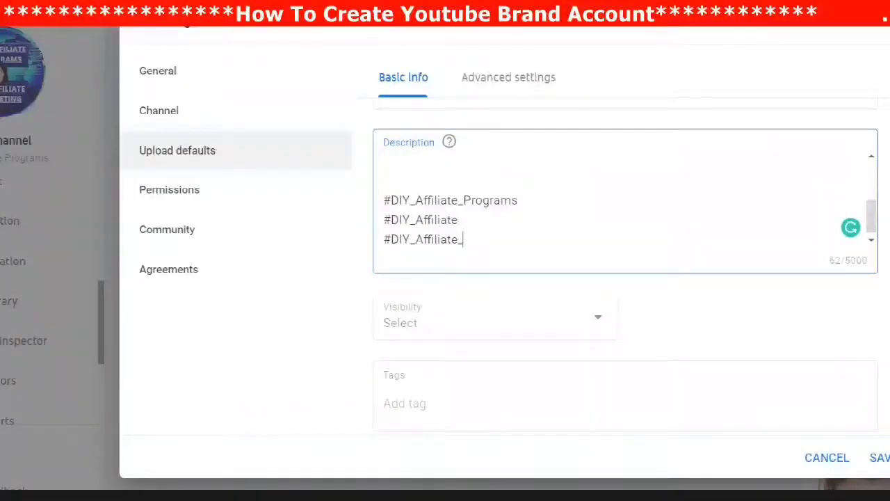
text(Way)
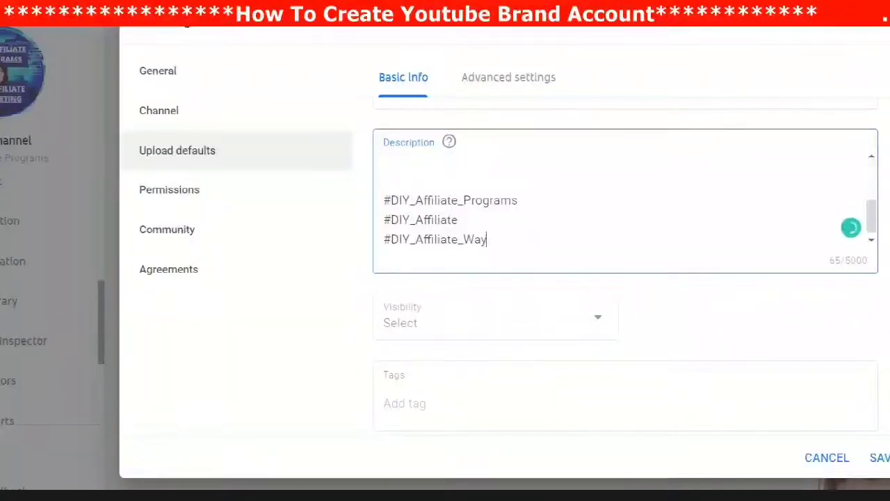
key(Return)
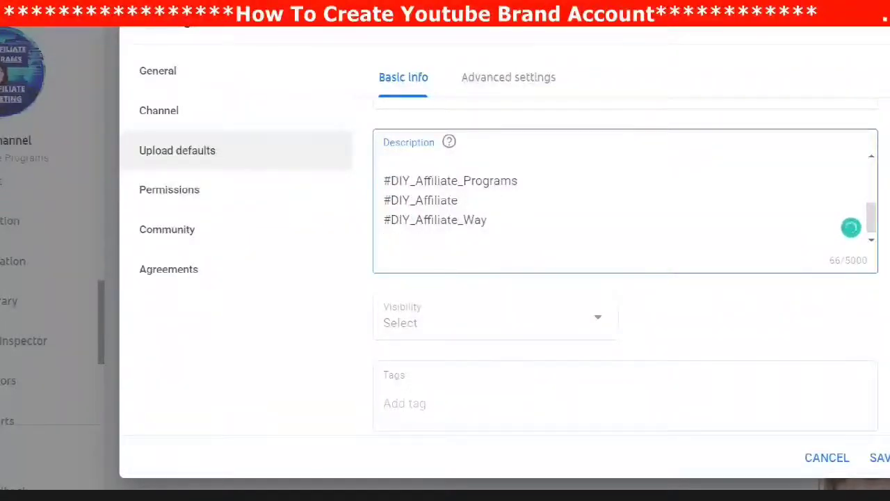
- Add #DIY_Affiliate_Marketing as the last hashtag line of the default description
text(#DIY_Affiliate)
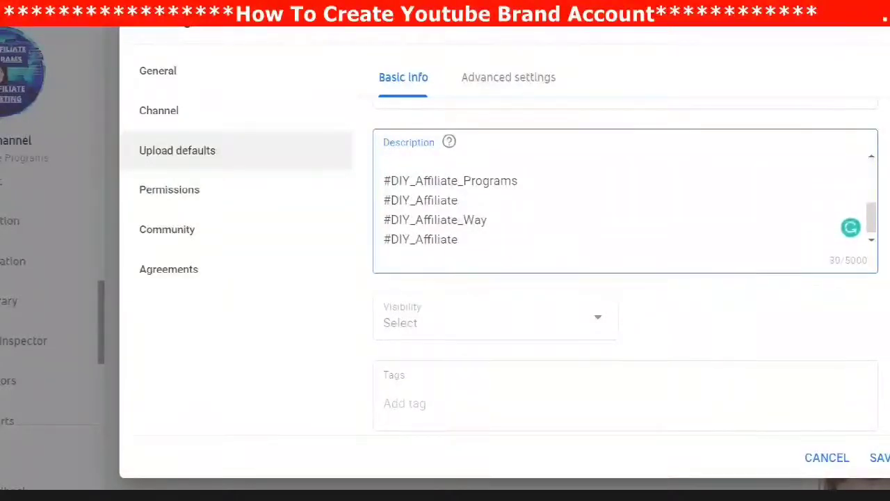
text(_Marketing)
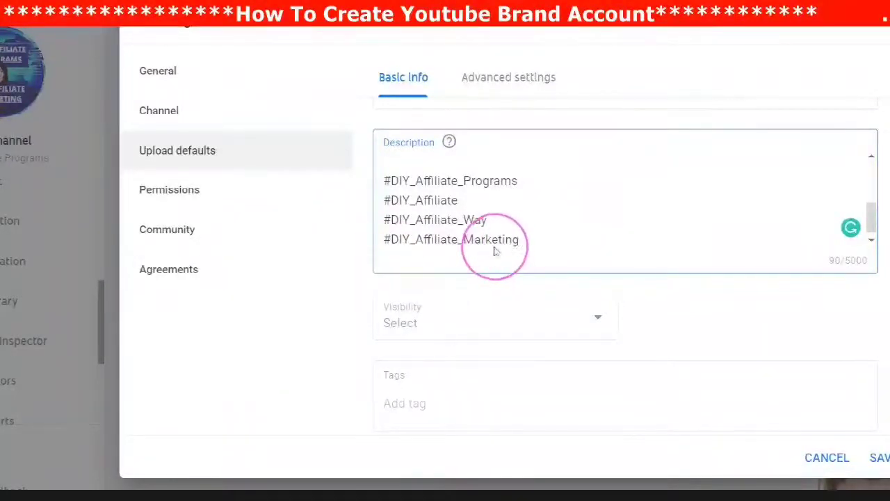
scroll(487, 272, down, 1)
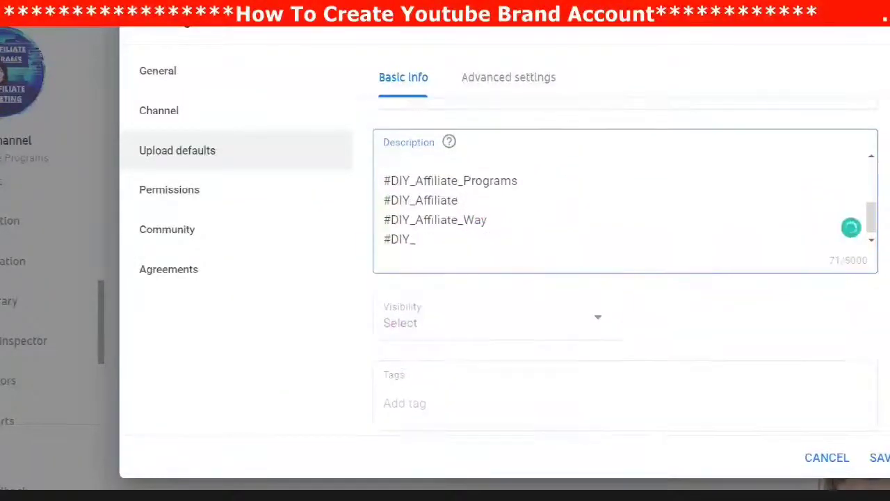
text(A)
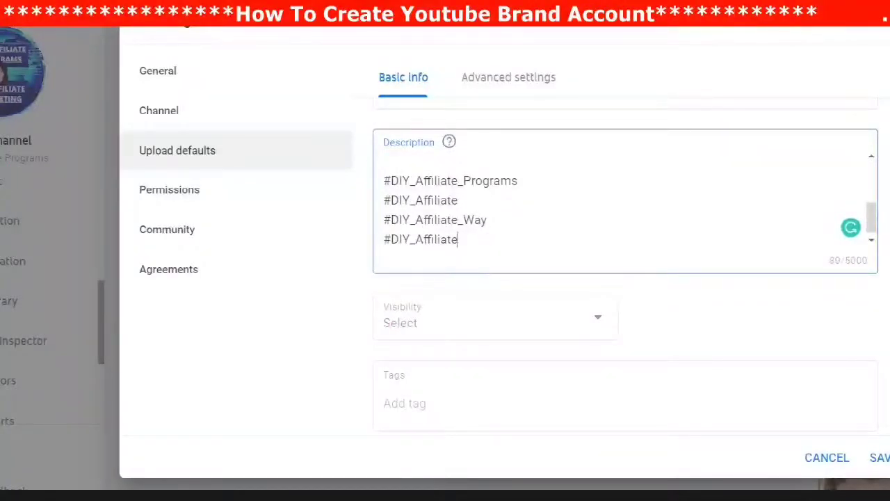
text(ting)
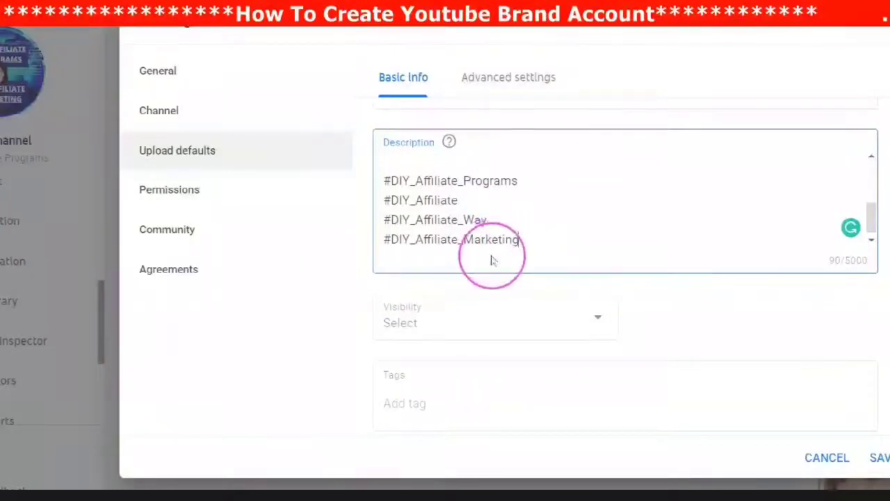
scroll(487, 272, down, 1)
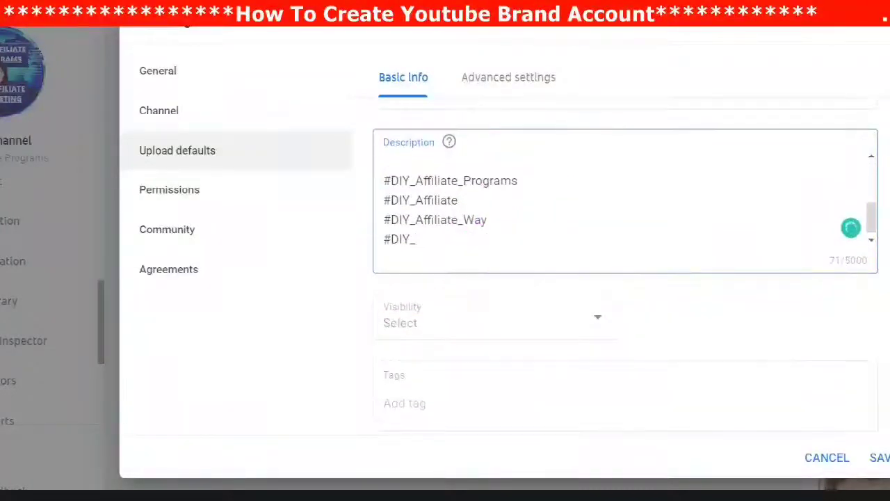
text(Affiliate_Marketing)
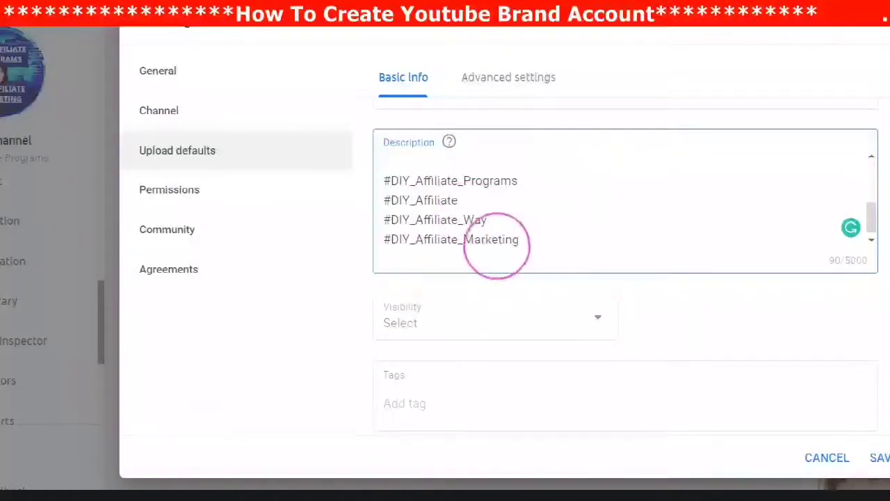
- Set the default upload visibility to Unlisted, leave the tags empty, and save the channel settings
scroll(491, 257, down, 1)
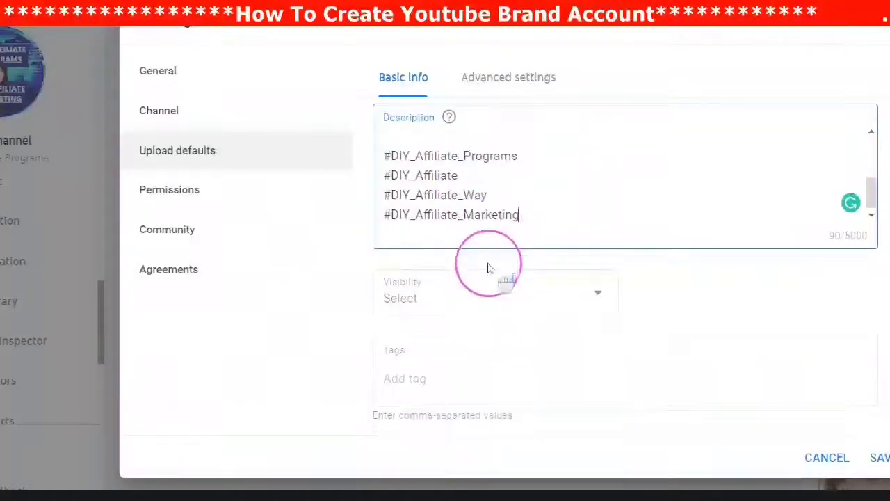
click(597, 294)
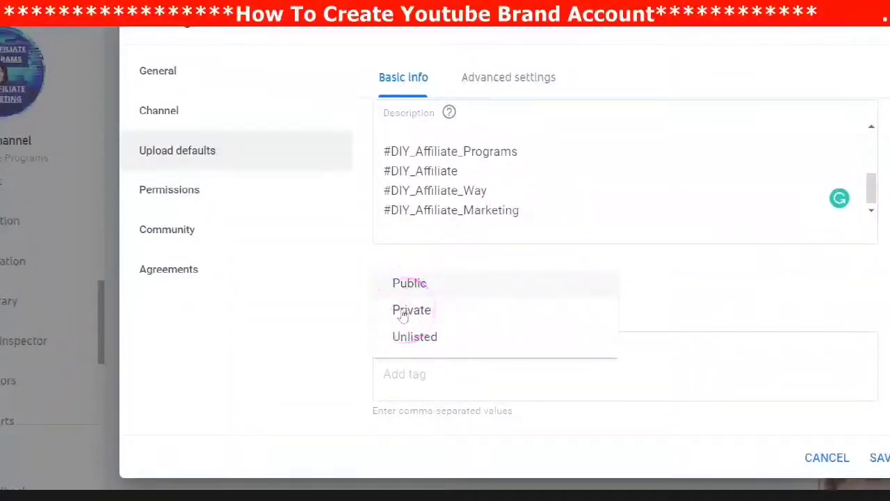
click(406, 337)
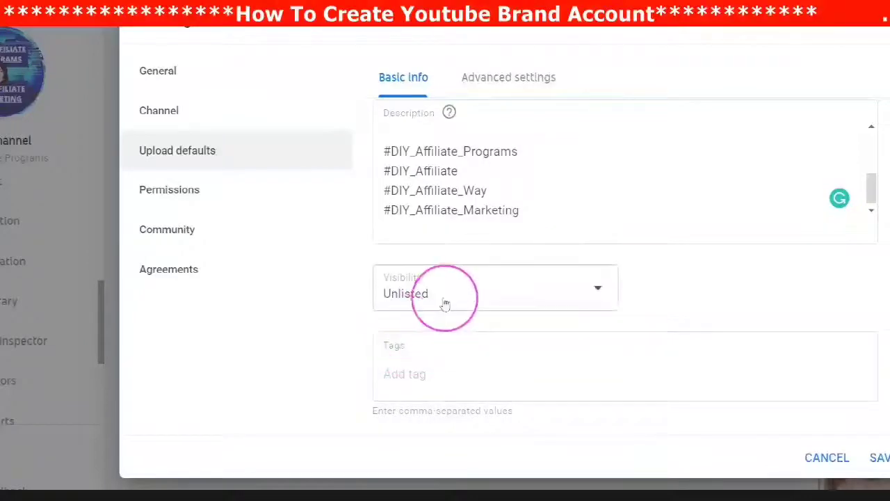
click(399, 377)
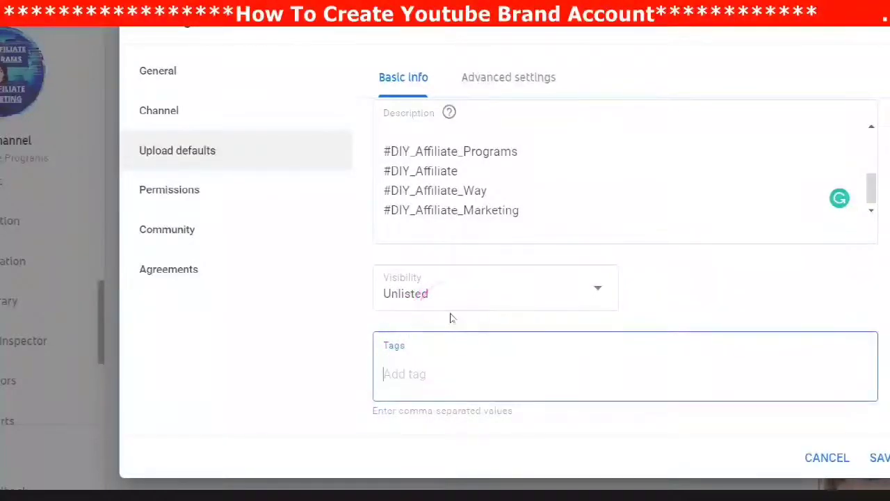
click(420, 371)
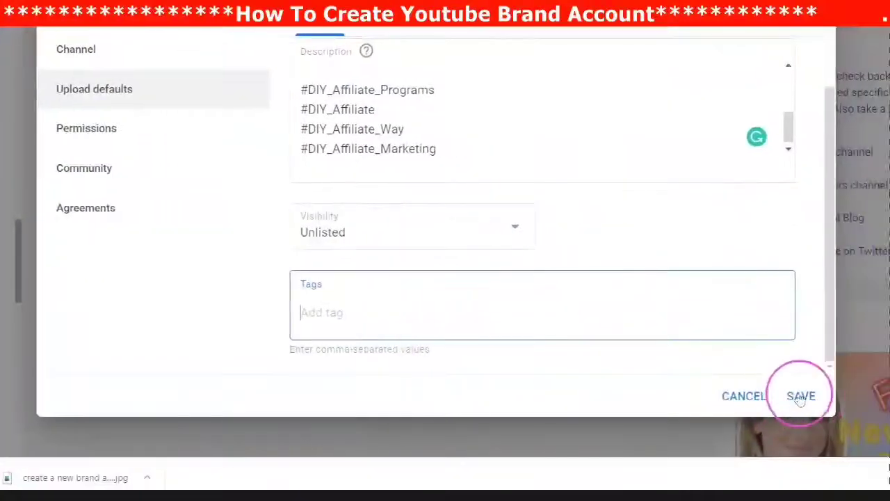
click(880, 458)
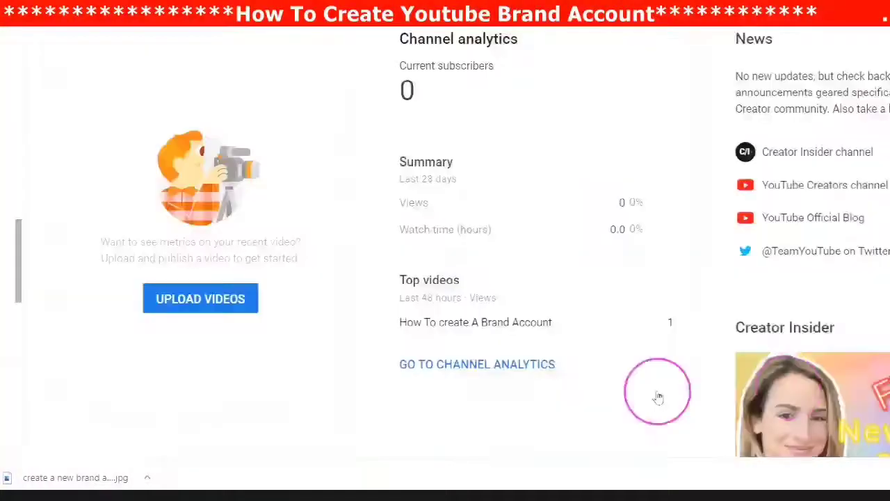
- Look up the keyword "DIY Affiliate Marketing" in vidIQ's Keyword Inspector
click(86, 275)
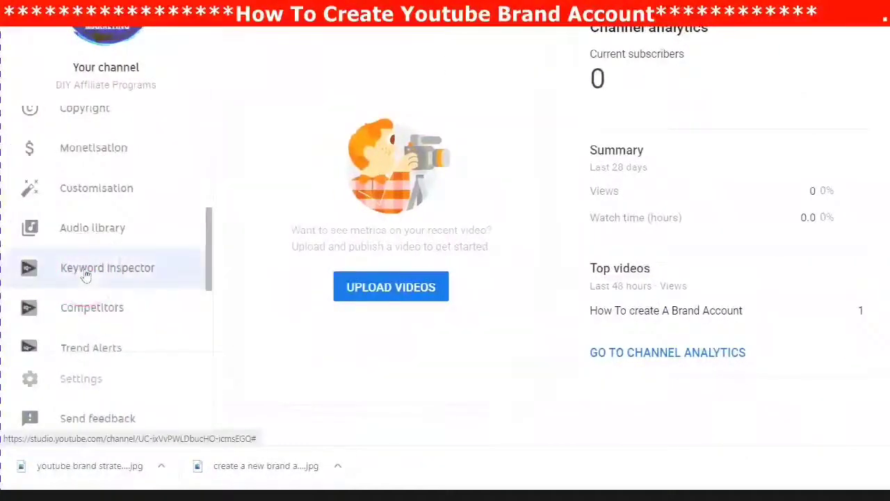
click(242, 77)
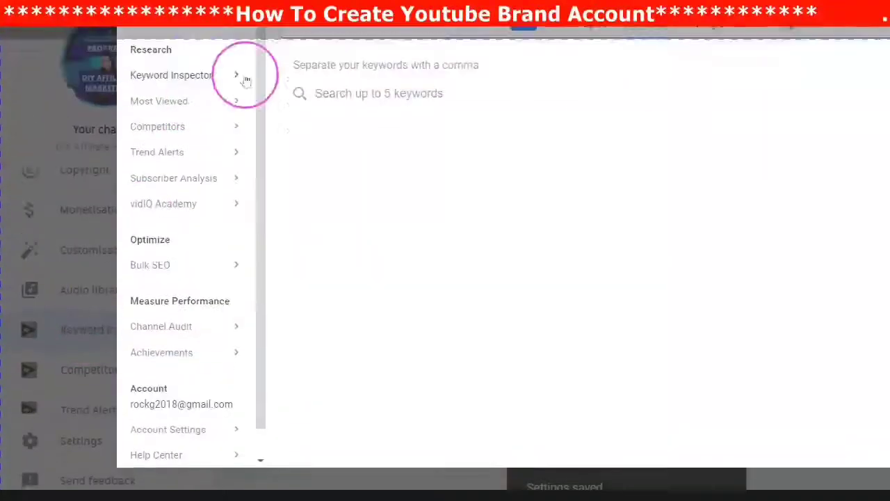
click(350, 118)
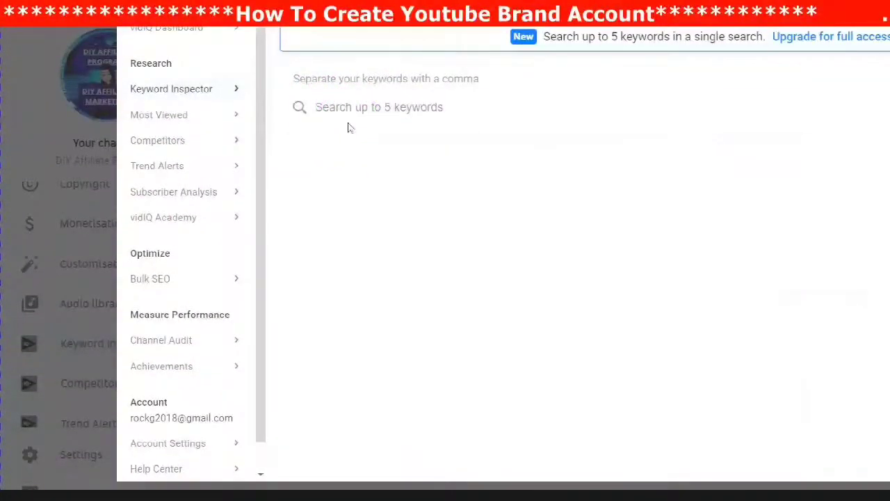
text(DIY Affiliate Marketing)
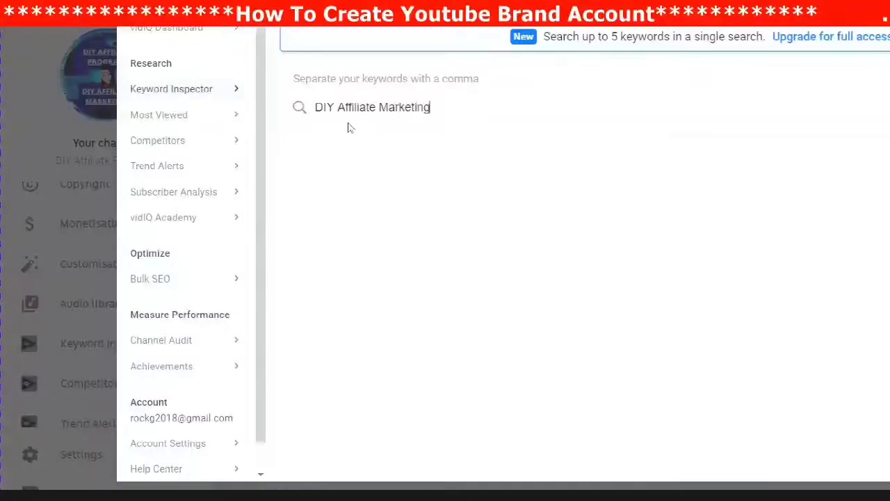
key(Return)
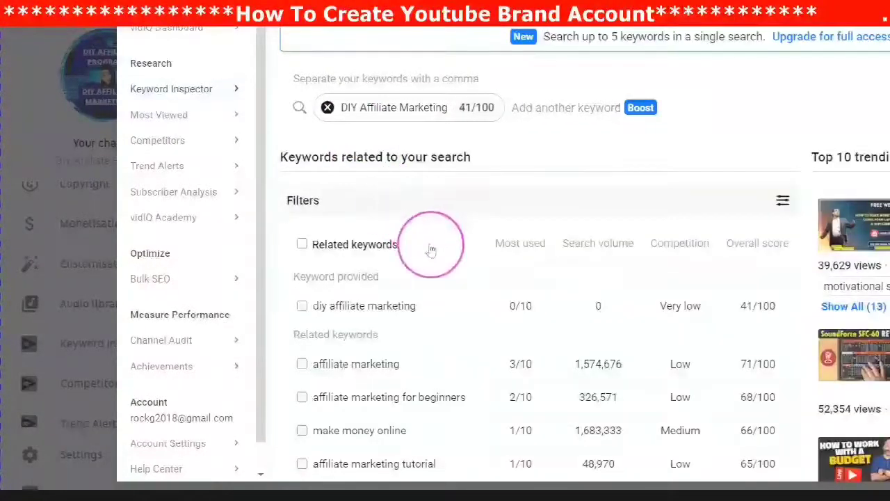
- Review the related keywords for DIY Affiliate Marketing with their search volume, competition and overall score
scroll(431, 251, down, 1)
scroll(429, 258, down, 5)
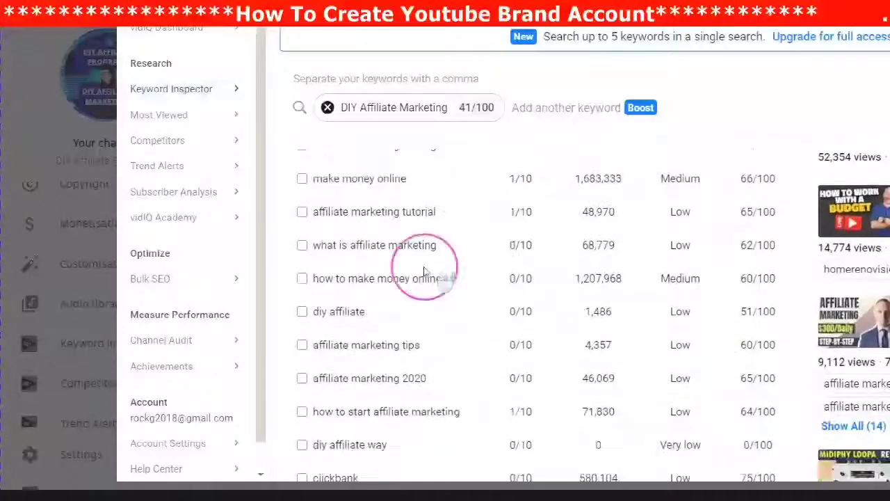
scroll(426, 273, down, 7)
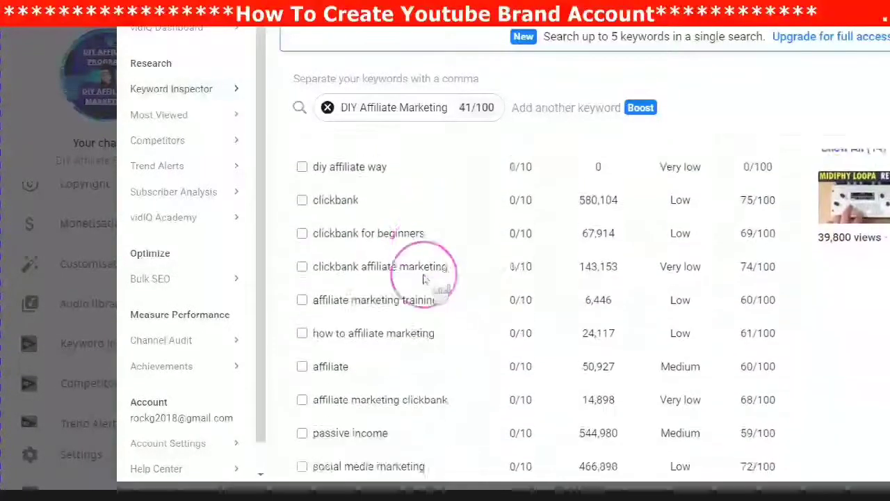
scroll(425, 272, down, 7)
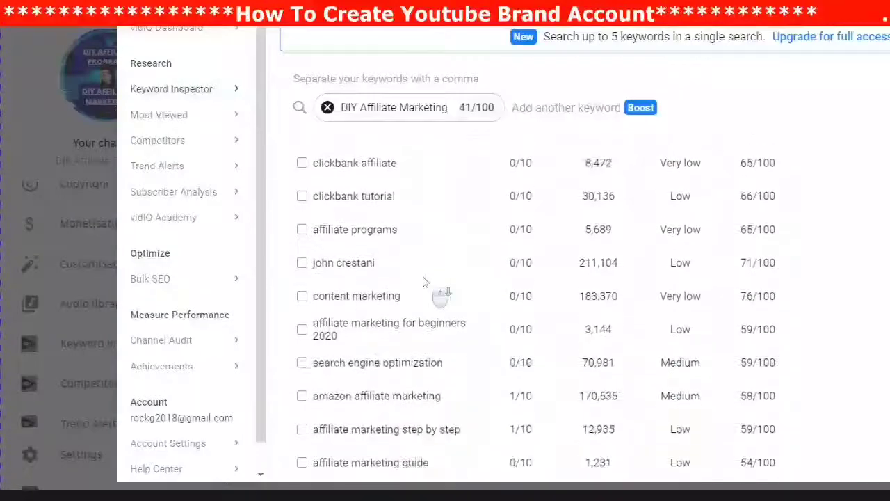
scroll(423, 280, down, 7)
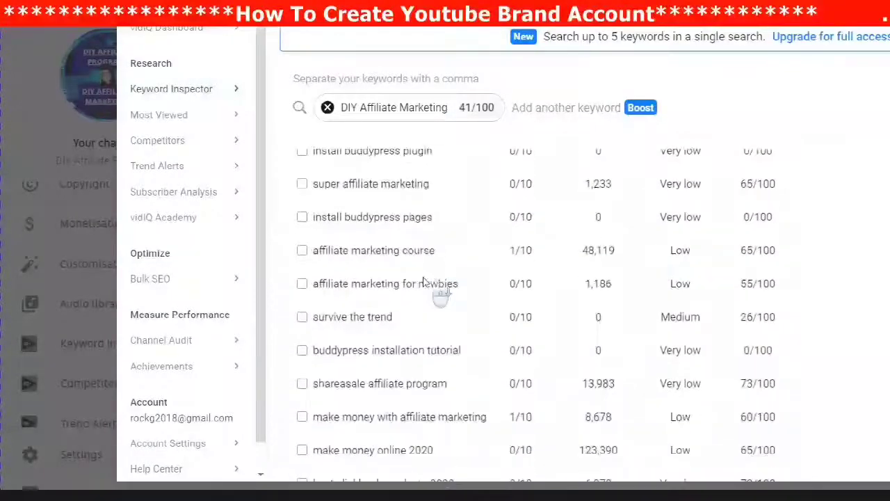
scroll(422, 280, down, 7)
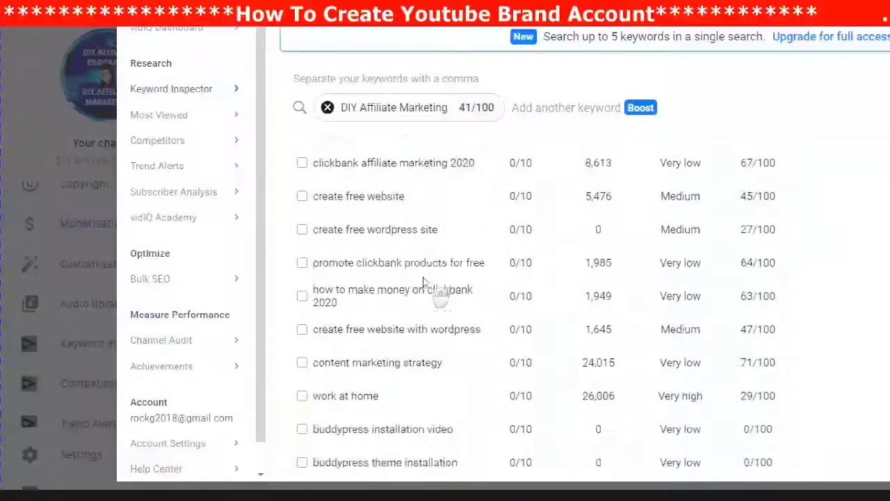
scroll(423, 281, down, 5)
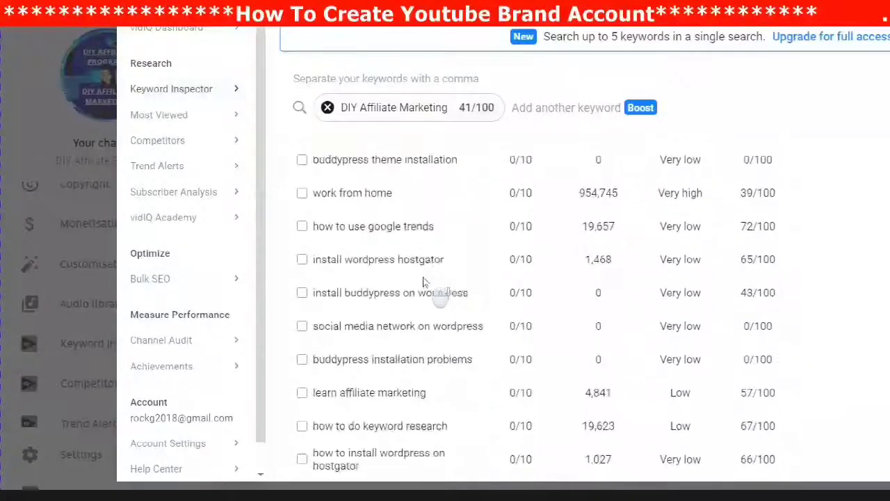
scroll(423, 280, down, 2)
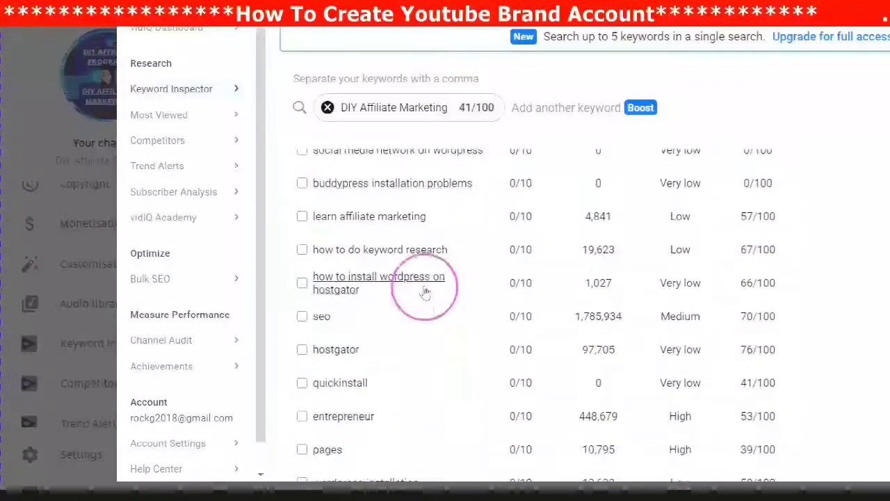
scroll(443, 329, up, 12)
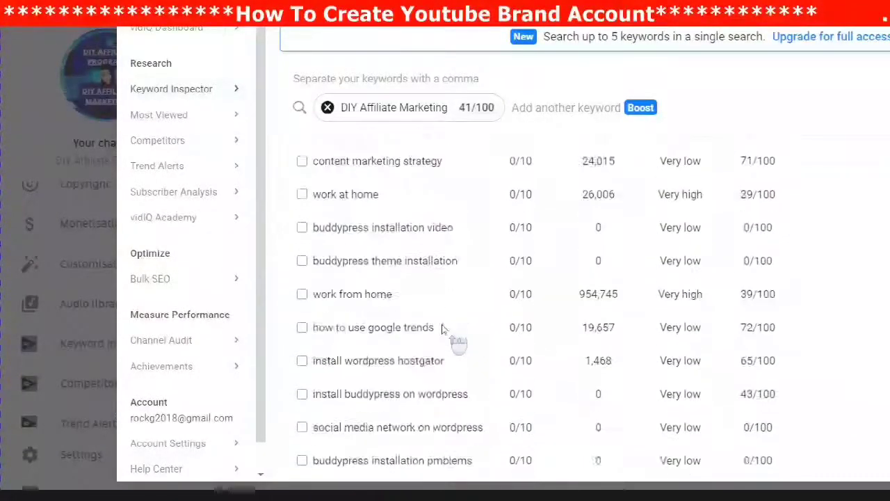
scroll(440, 325, up, 20)
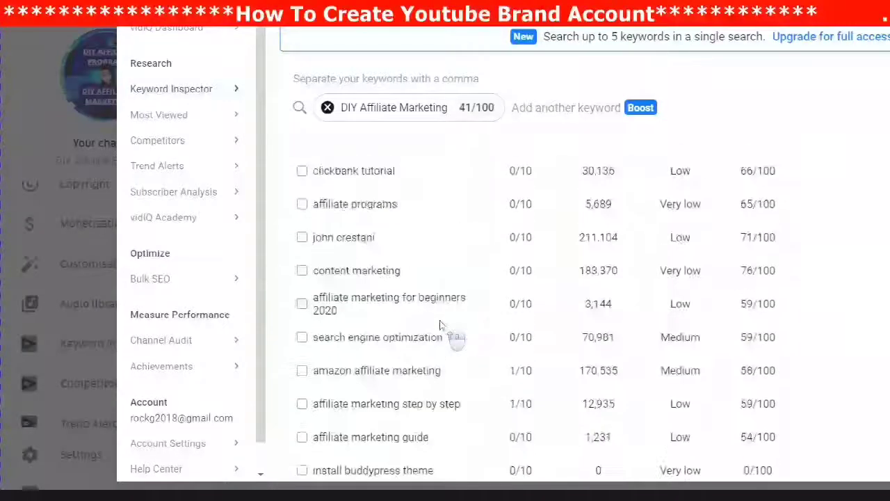
scroll(439, 325, up, 10)
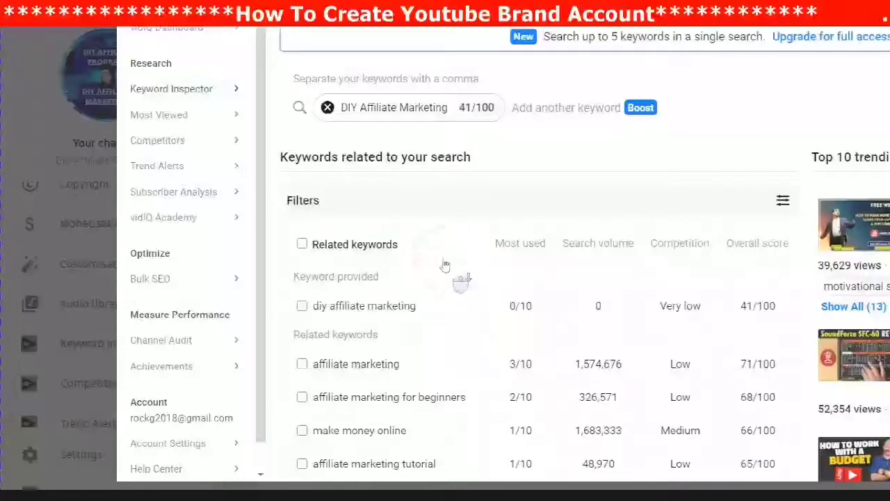
- Select the keywords diy affiliate marketing, affiliate marketing, affiliate marketing for beginners and make money online
scroll(445, 265, down, 1)
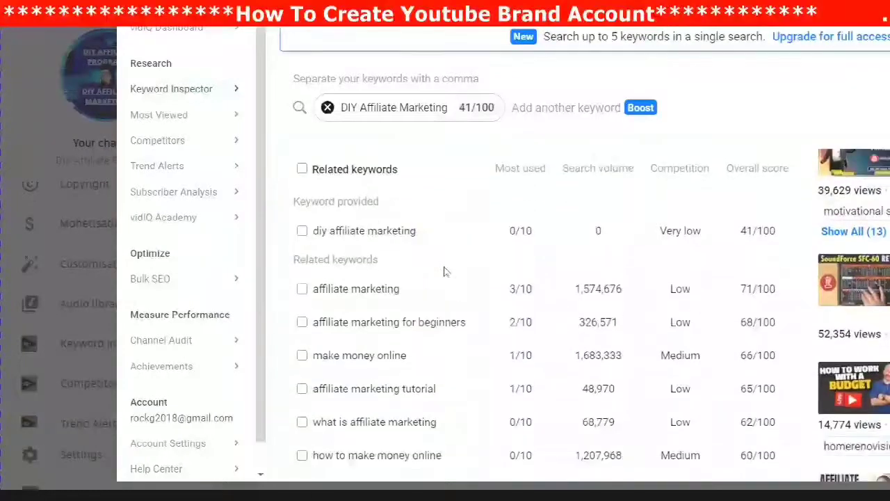
click(302, 231)
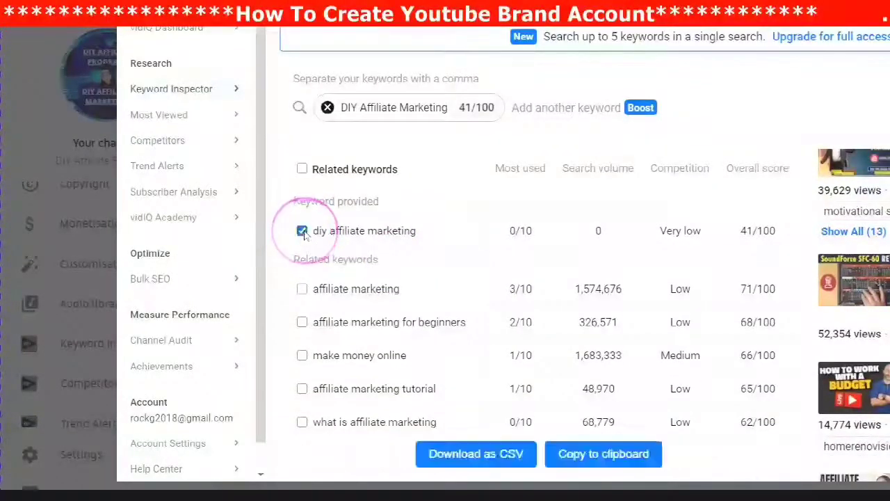
scroll(369, 256, down, 1)
click(364, 262)
click(301, 264)
scroll(306, 257, down, 2)
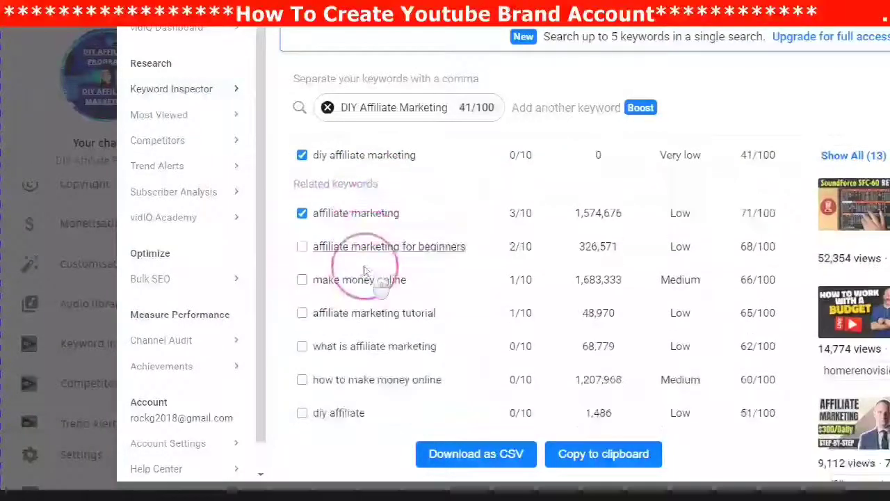
scroll(328, 258, down, 2)
click(301, 229)
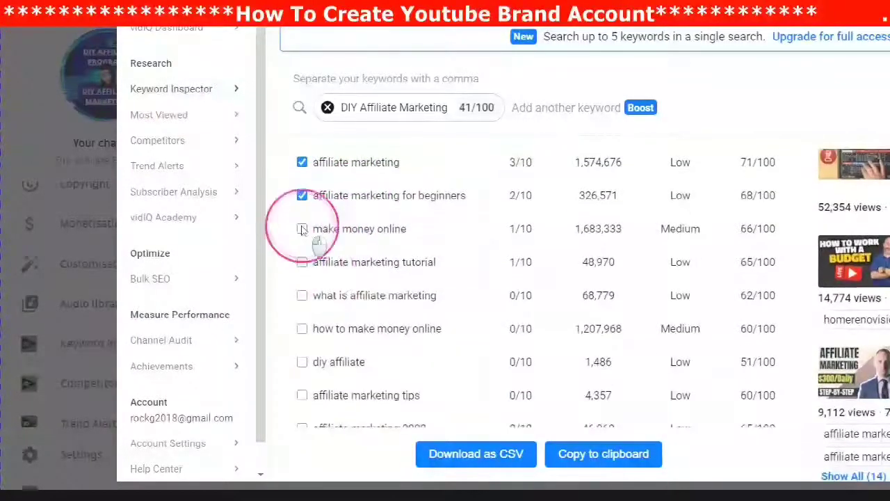
- Add affiliate marketing tutorial and what is affiliate marketing to the selected keywords
scroll(302, 229, down, 2)
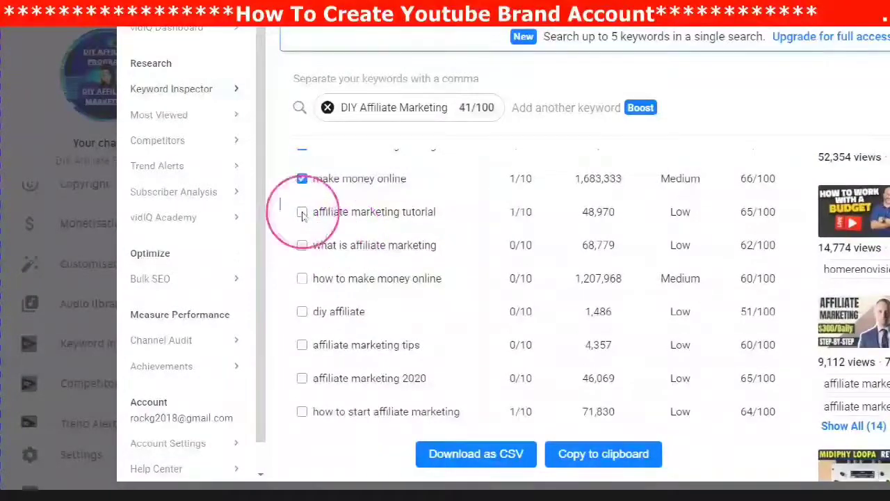
scroll(308, 218, down, 2)
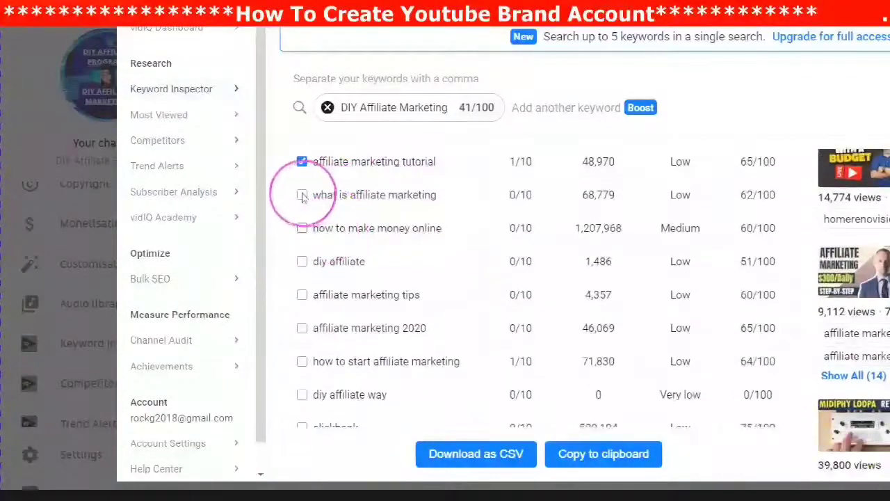
click(295, 200)
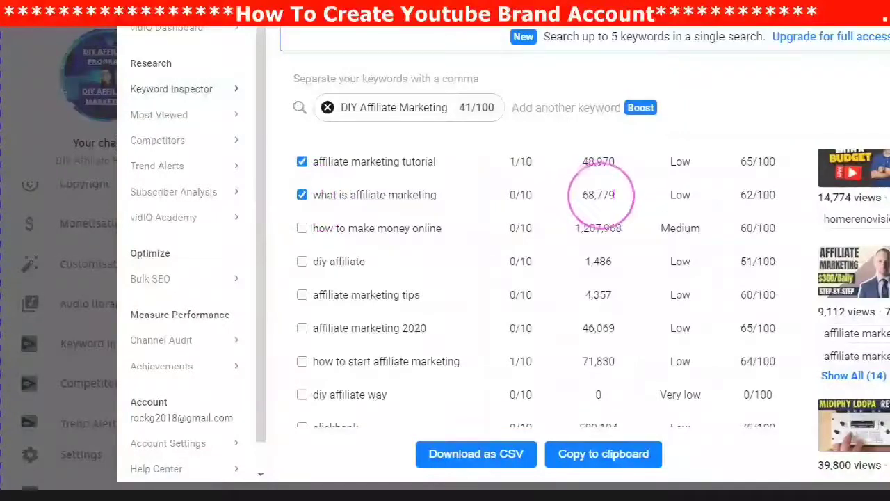
- Sort the related keywords by highest search volume and select the keyword seo
scroll(576, 216, up, 5)
scroll(576, 215, up, 5)
click(590, 221)
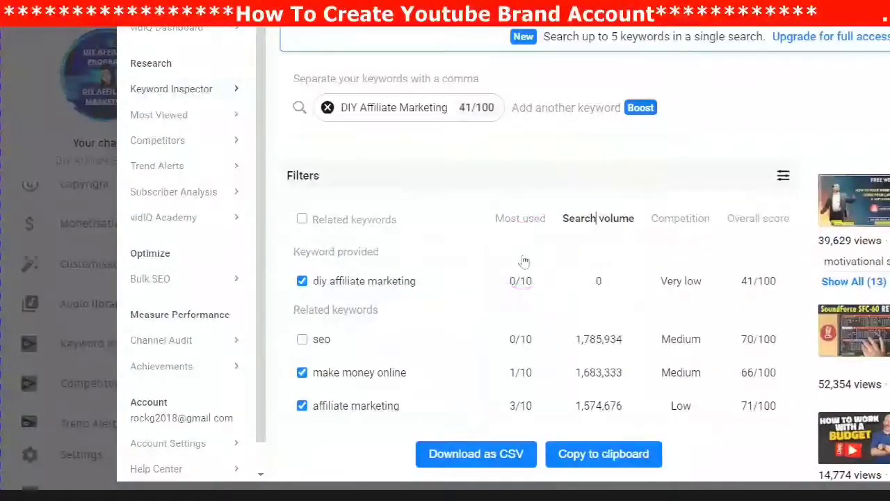
scroll(521, 261, down, 4)
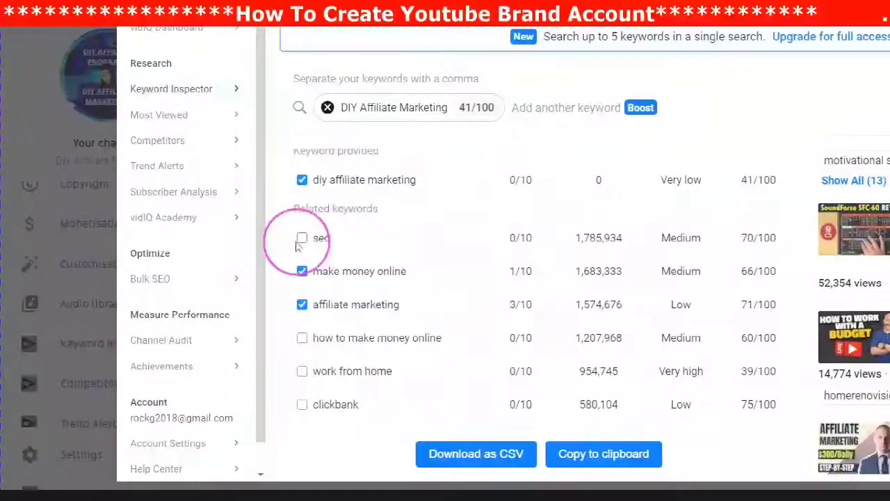
click(302, 238)
- Select the high-volume keywords how to make money online, work from home, social media marketing, entrepreneur and social media
scroll(390, 306, down, 1)
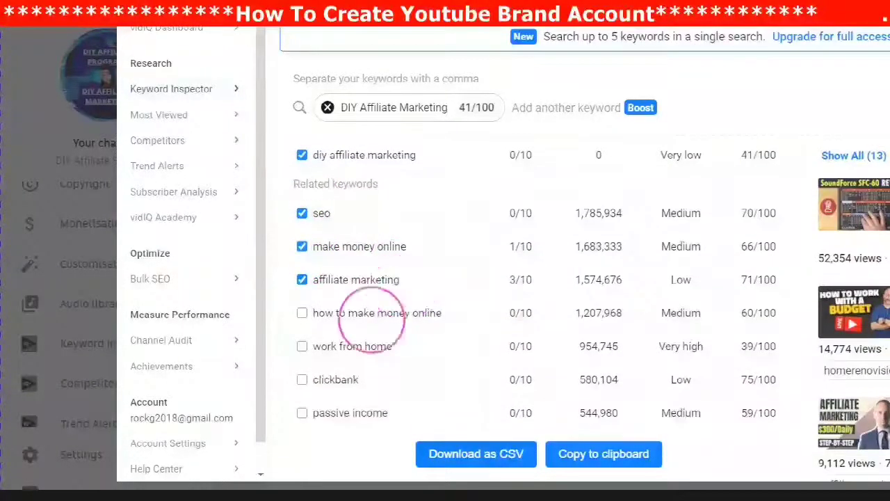
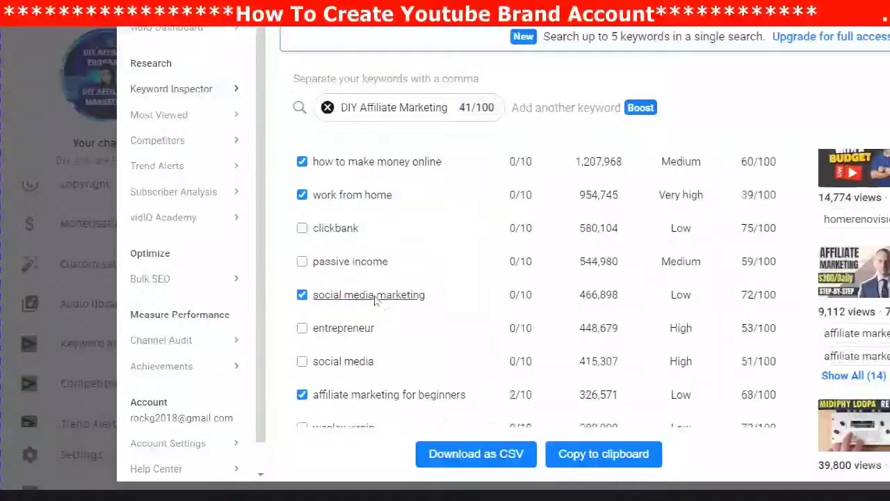
click(372, 304)
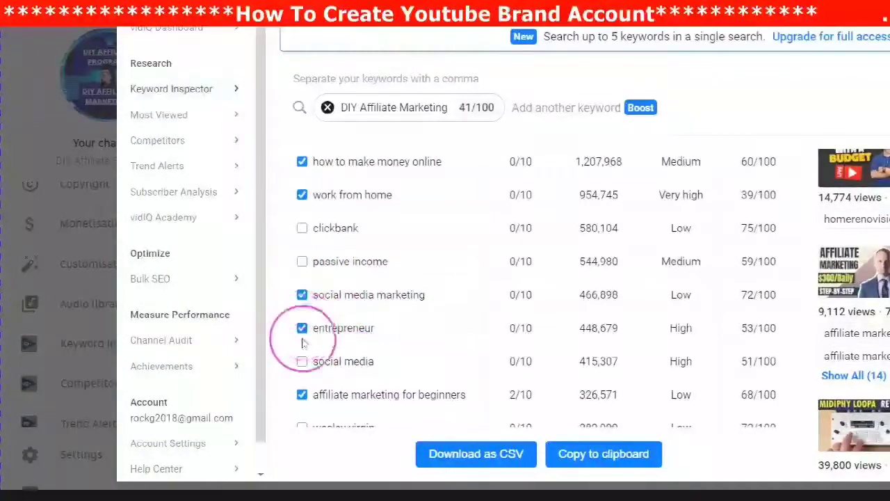
click(302, 362)
scroll(343, 330, down, 3)
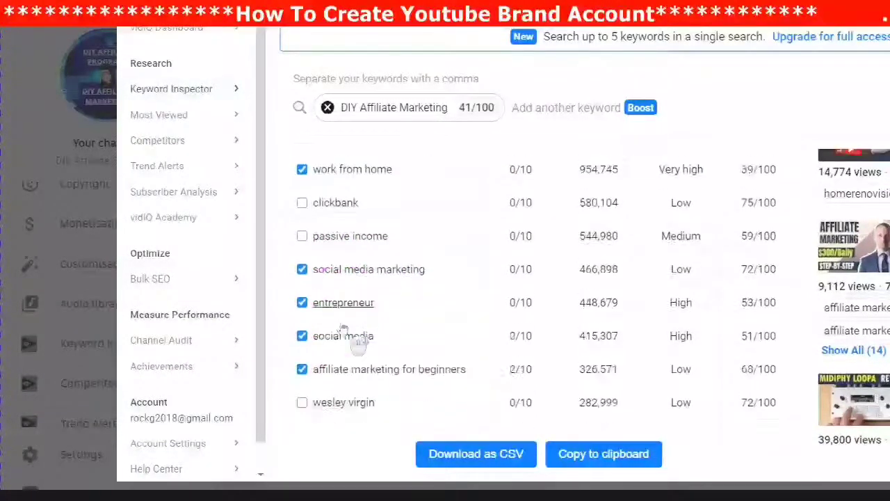
- Select the keywords content marketing, keyword research and make money online 2020 further down the list
scroll(340, 330, down, 1)
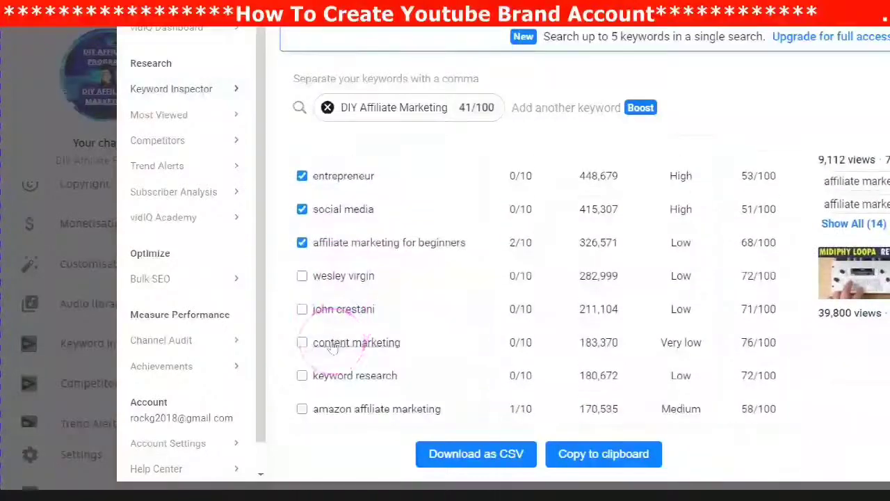
click(302, 342)
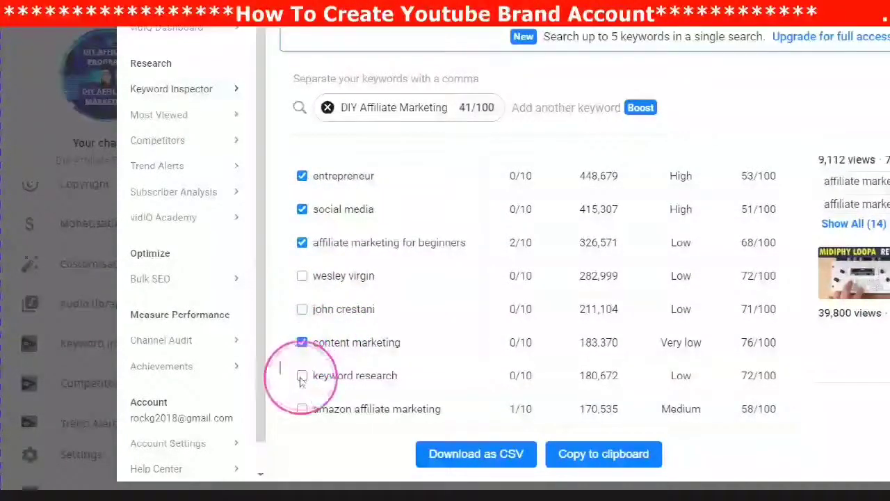
click(302, 375)
scroll(358, 327, down, 1)
scroll(358, 328, down, 2)
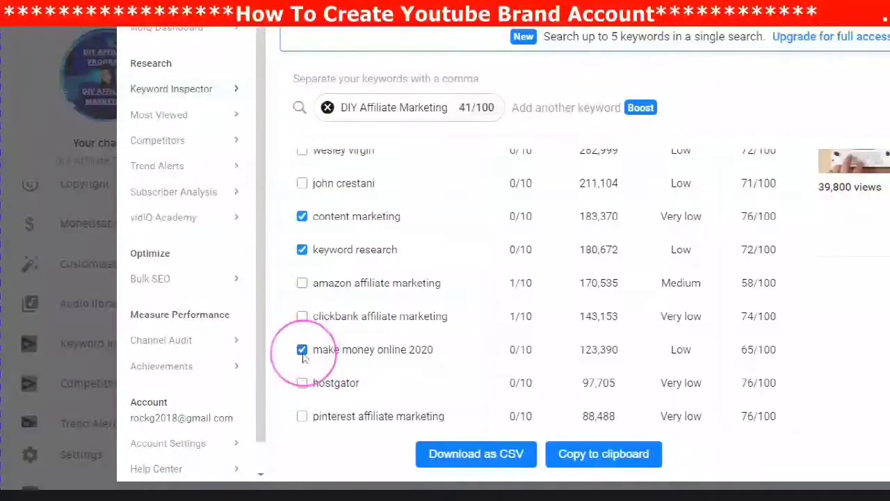
- Select the keywords search engine optimization, google trends, wordpress blog and affiliate in the related keywords list
scroll(379, 341, down, 4)
click(335, 390)
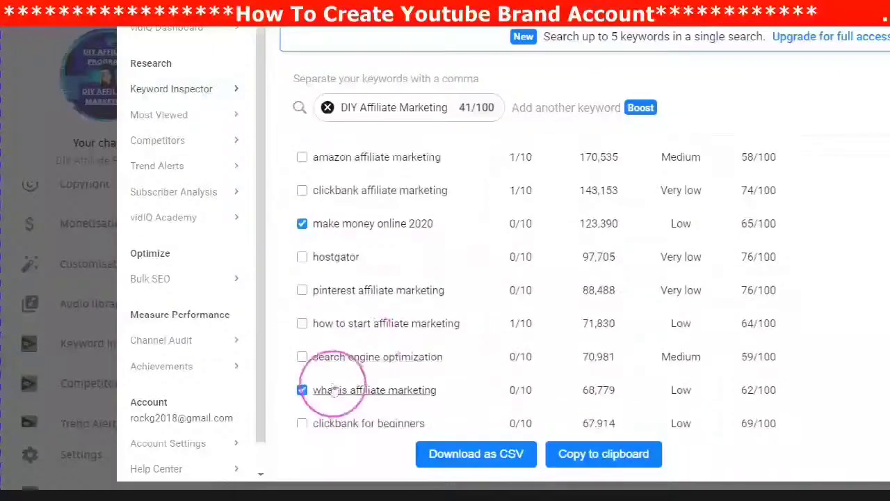
scroll(335, 345, down, 3)
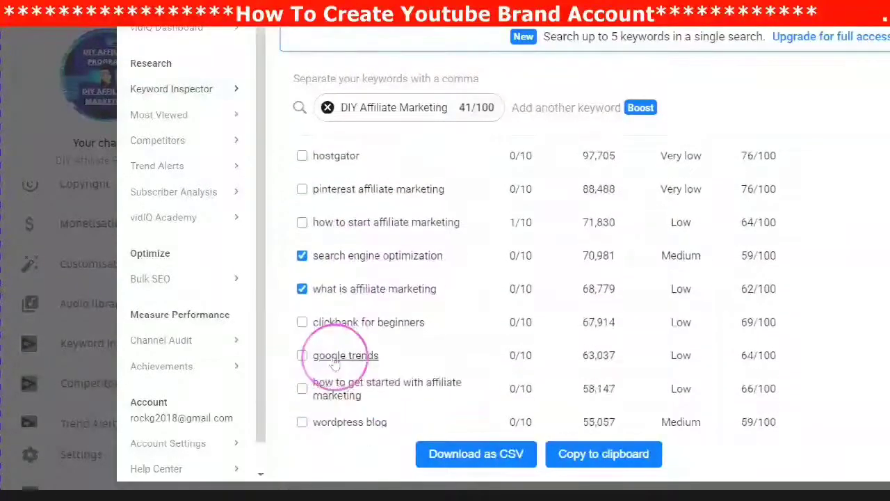
scroll(335, 384, down, 2)
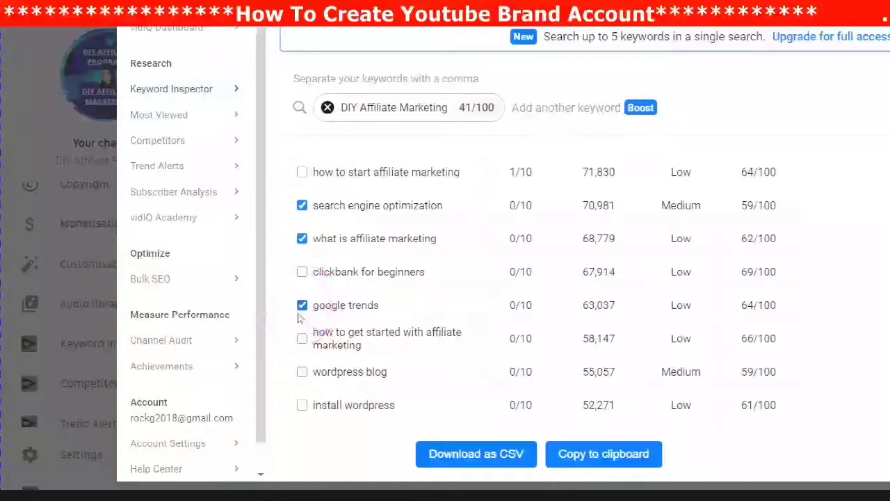
scroll(334, 334, down, 1)
click(353, 346)
scroll(303, 348, down, 2)
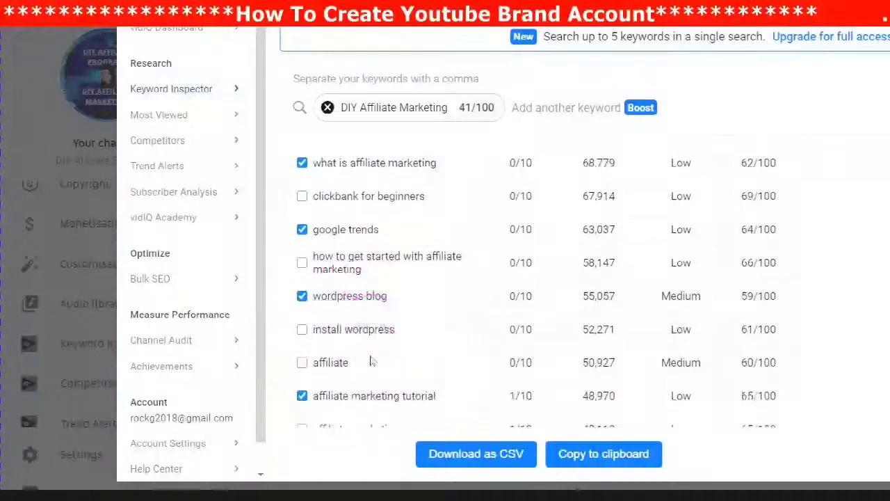
click(302, 362)
- Copy the selected keywords to the clipboard and close the Keyword Inspector
click(598, 455)
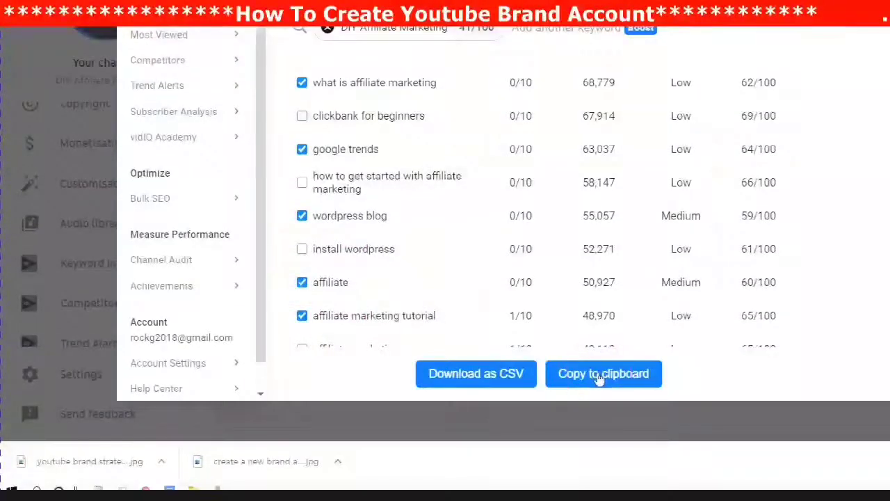
click(598, 376)
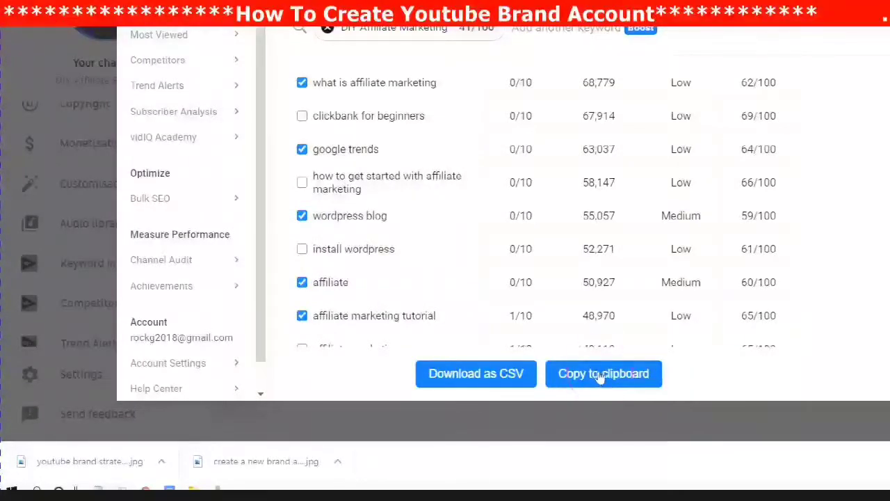
click(652, 59)
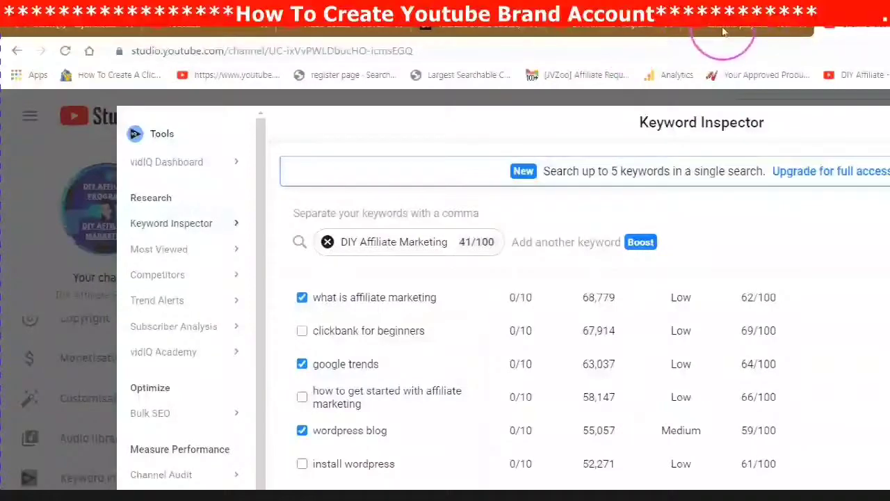
click(806, 104)
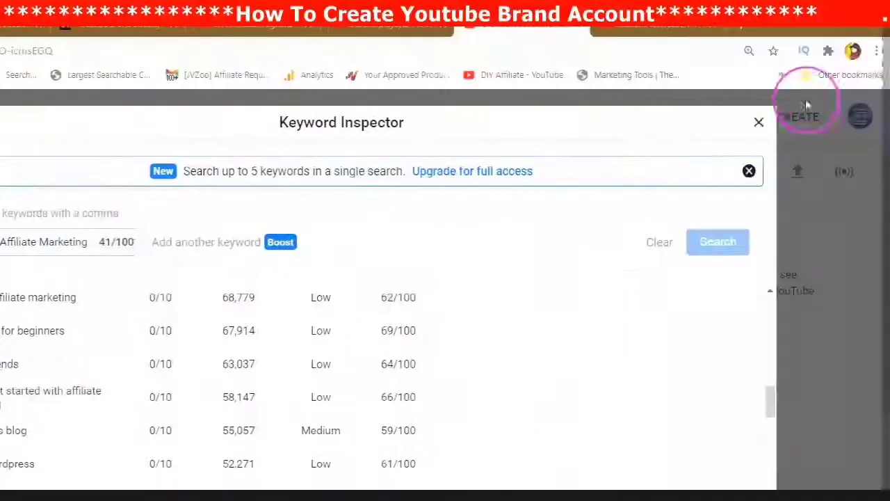
click(758, 124)
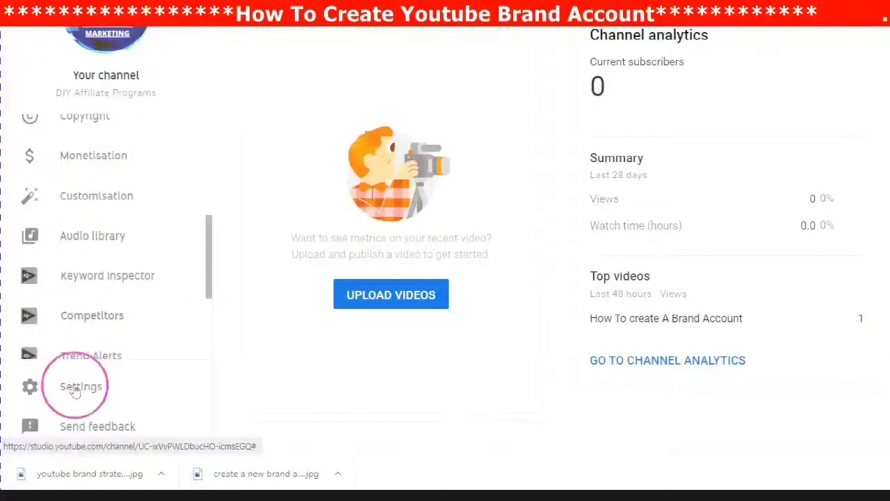
- Paste the copied keywords as default tags in the channel's upload defaults and review the resulting tag list
click(77, 390)
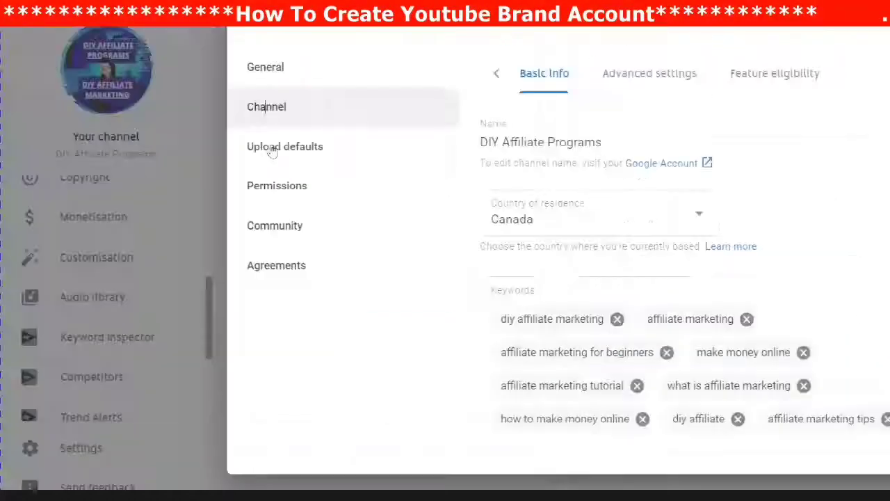
click(272, 87)
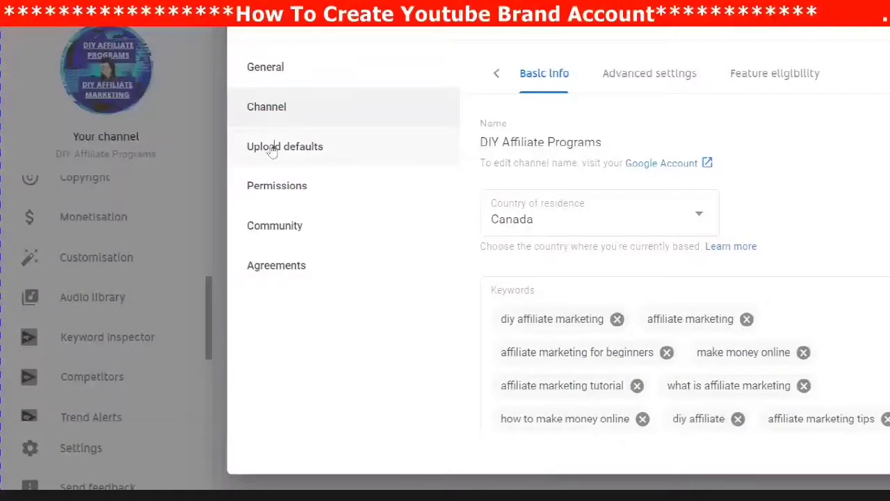
click(272, 149)
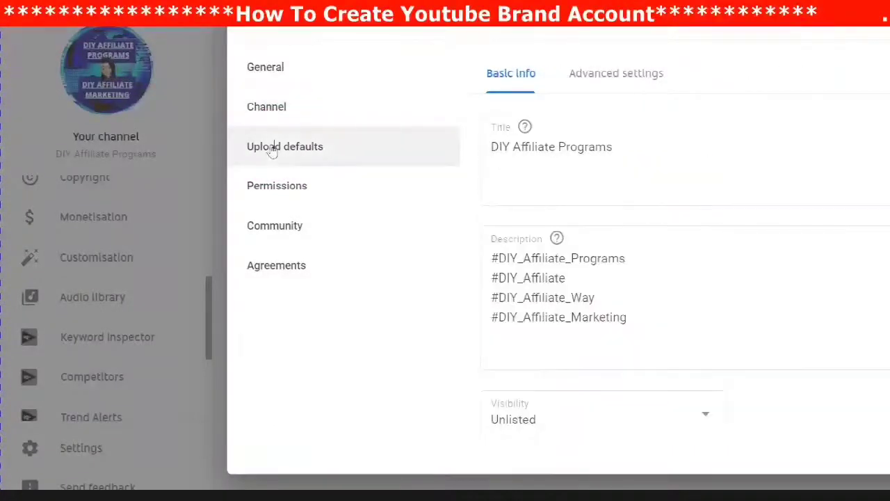
scroll(540, 348, down, 2)
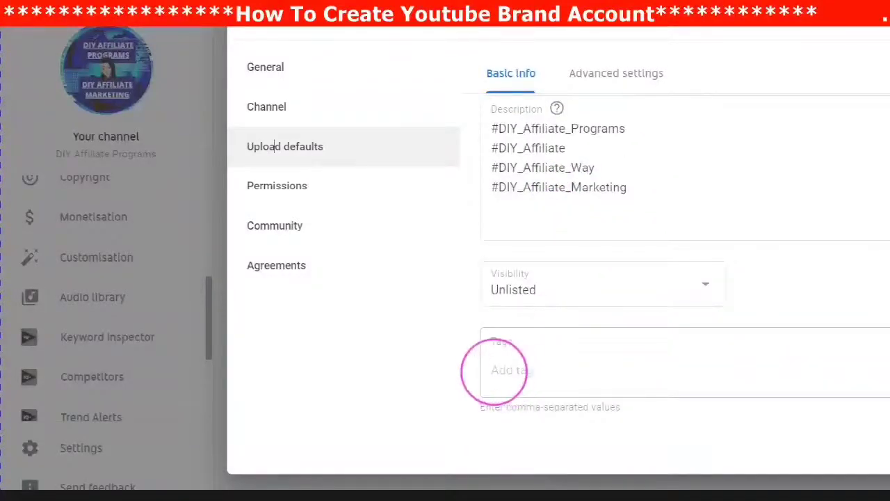
click(496, 369)
right_click(491, 370)
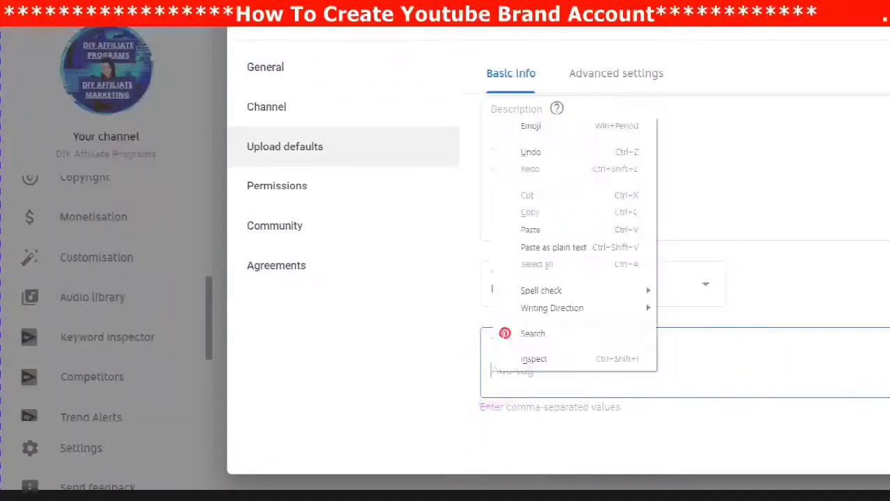
click(533, 229)
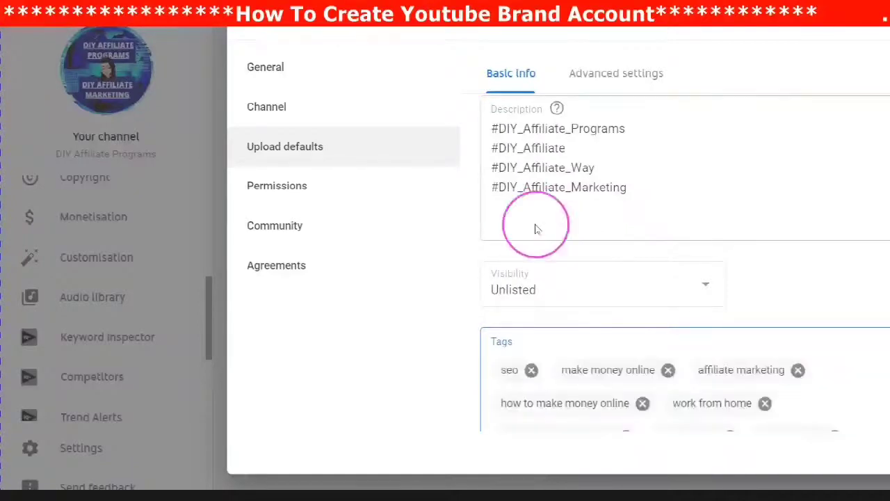
scroll(592, 338, down, 2)
scroll(590, 340, down, 1)
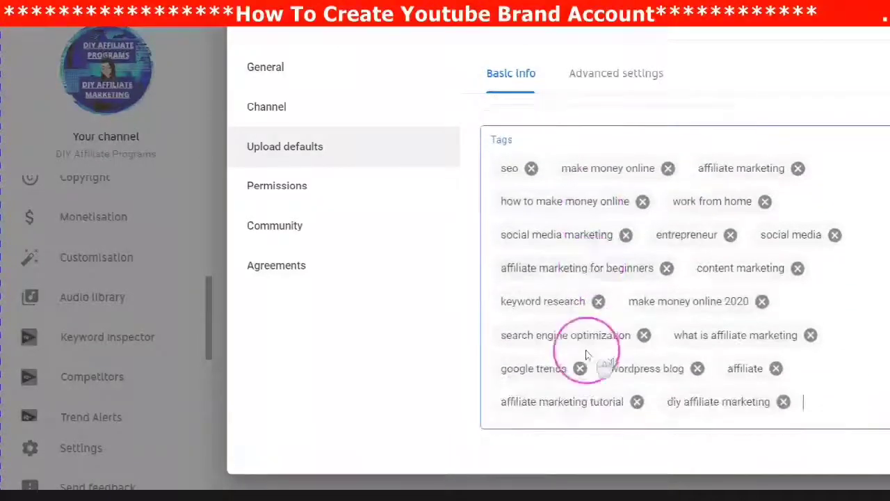
scroll(584, 348, up, 2)
scroll(591, 354, up, 3)
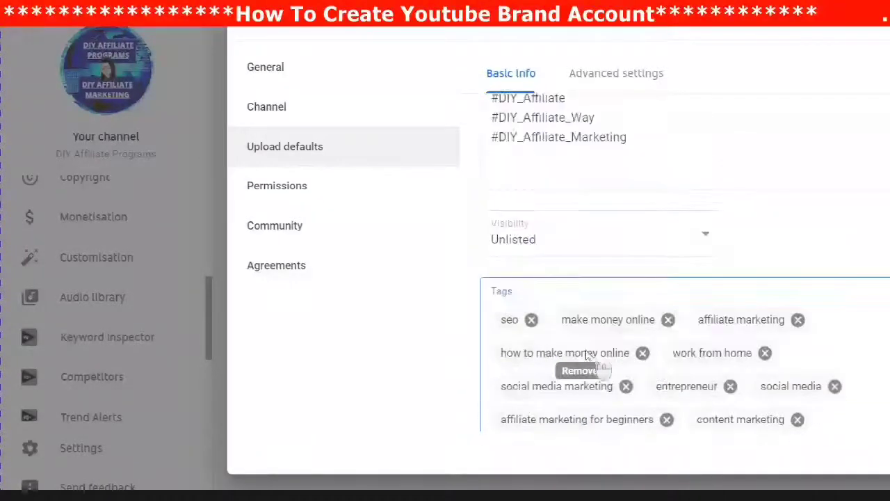
- Add the tags diy affiliate way and diy affiliate programs to the default tags
scroll(590, 354, down, 1)
click(805, 381)
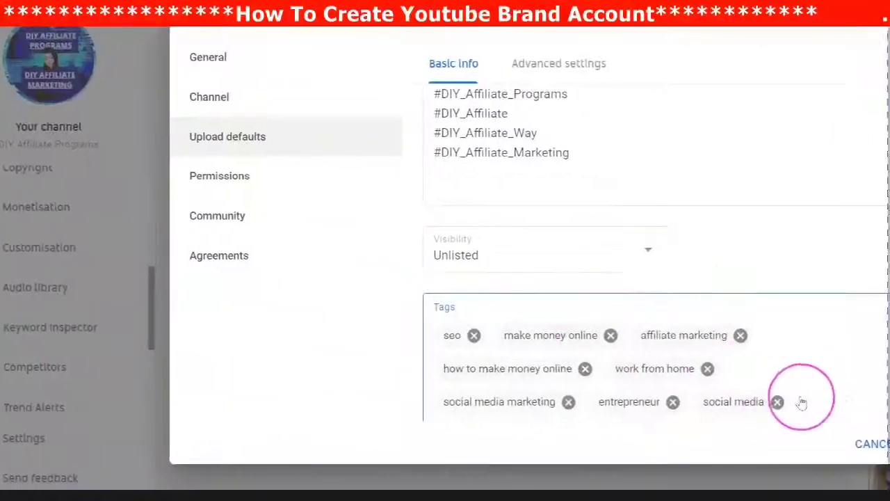
scroll(790, 345, down, 1)
scroll(737, 338, down, 3)
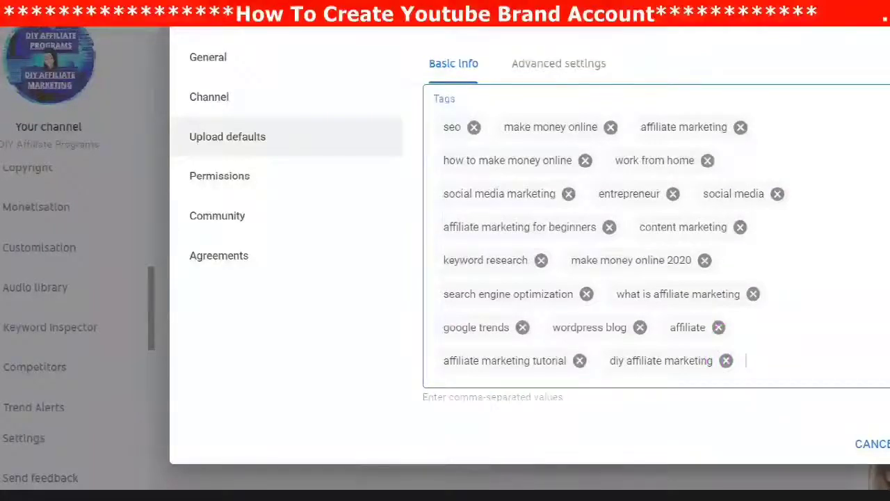
text(y)
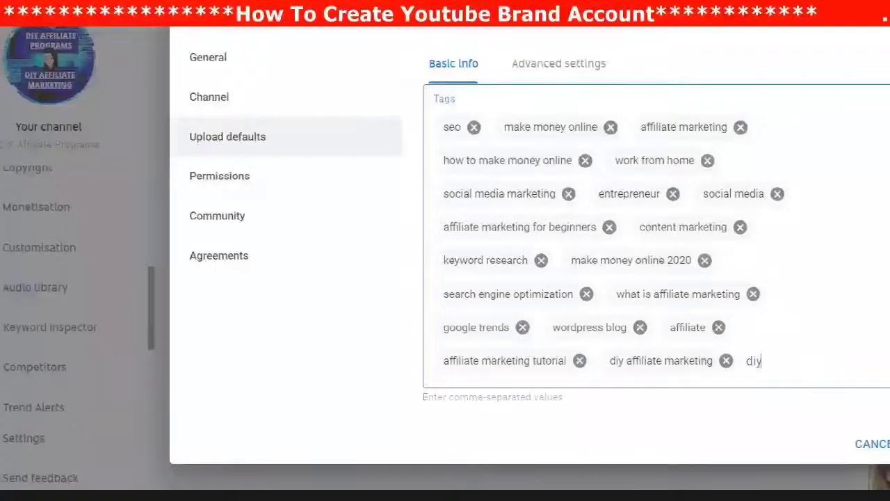
text( affiliate)
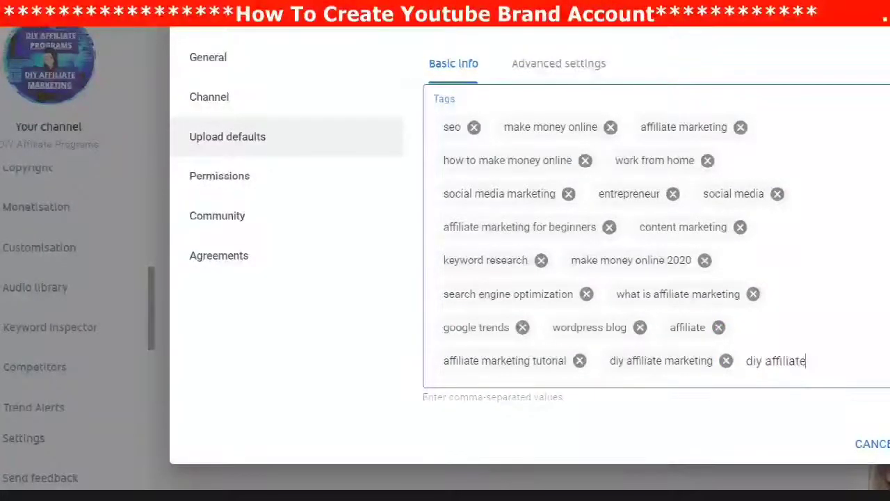
text( wa)
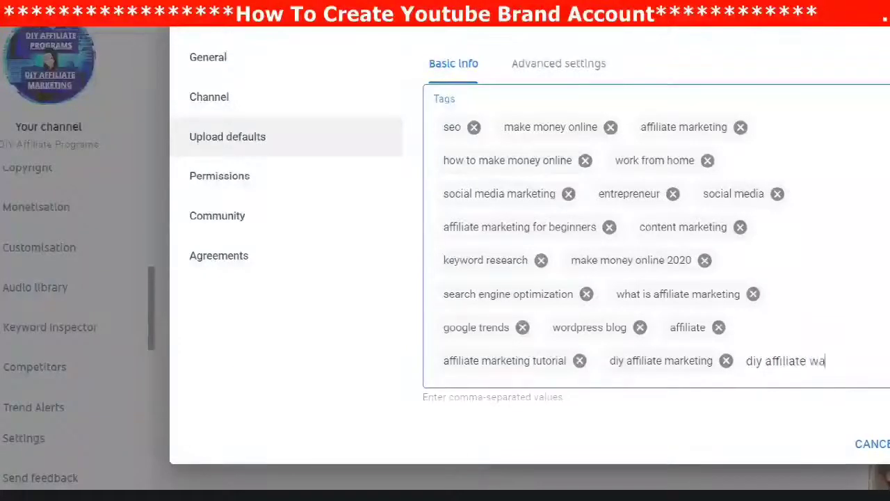
text(y)
key(Return)
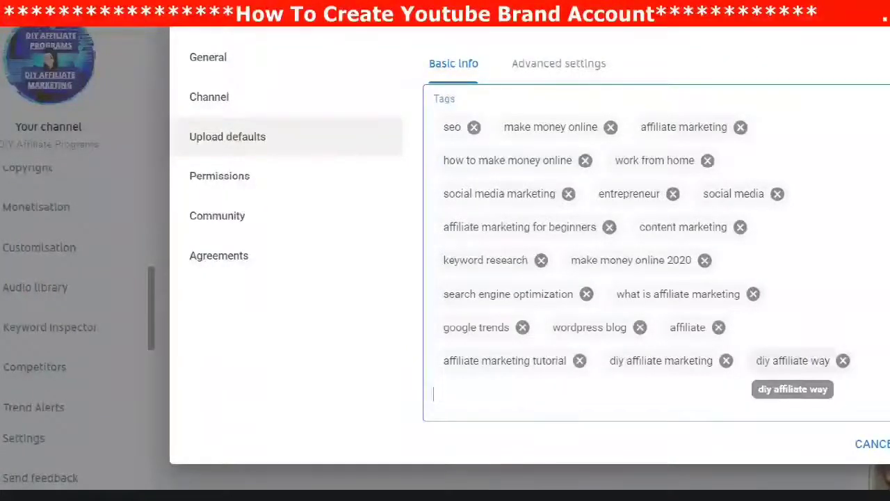
text(diy affiliate programs)
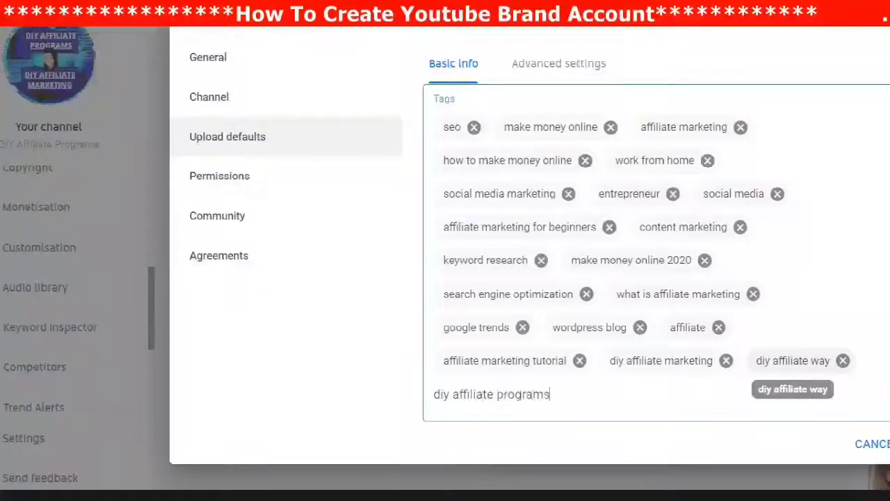
key(Return)
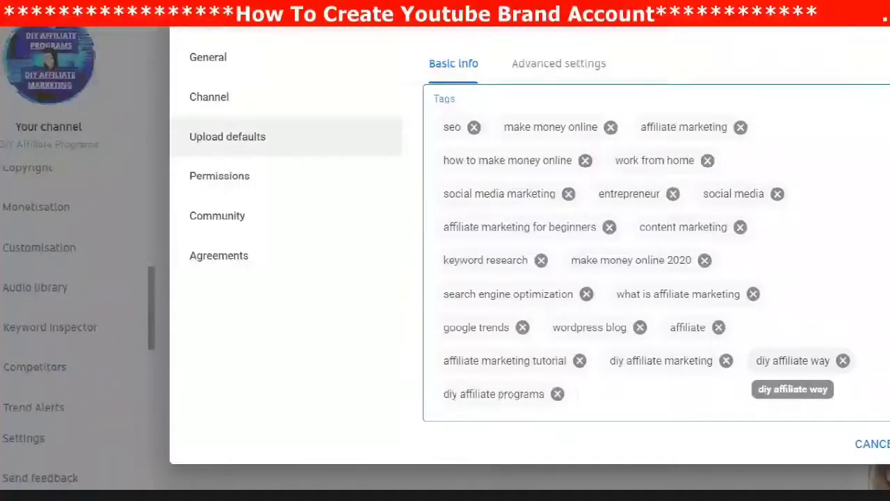
- Add the tags diy affiliate and diy videos to the default tags and save the settings
scroll(491, 236, up, 3)
scroll(491, 237, down, 4)
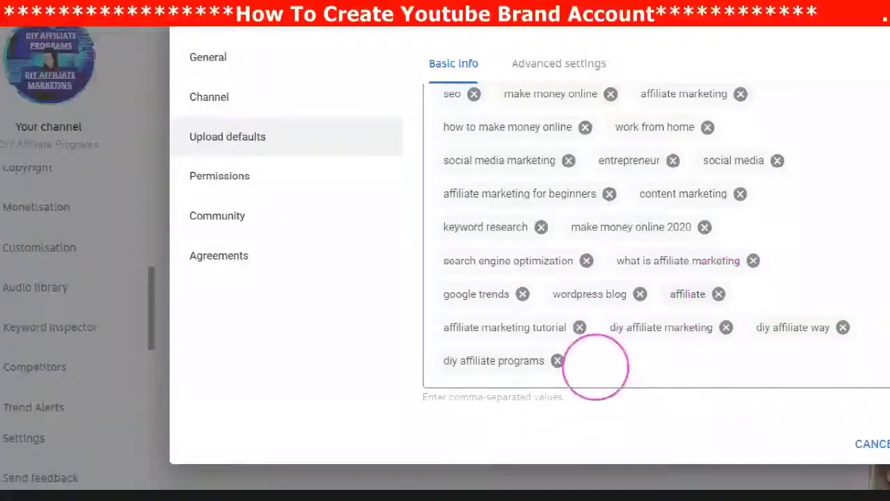
text(y a)
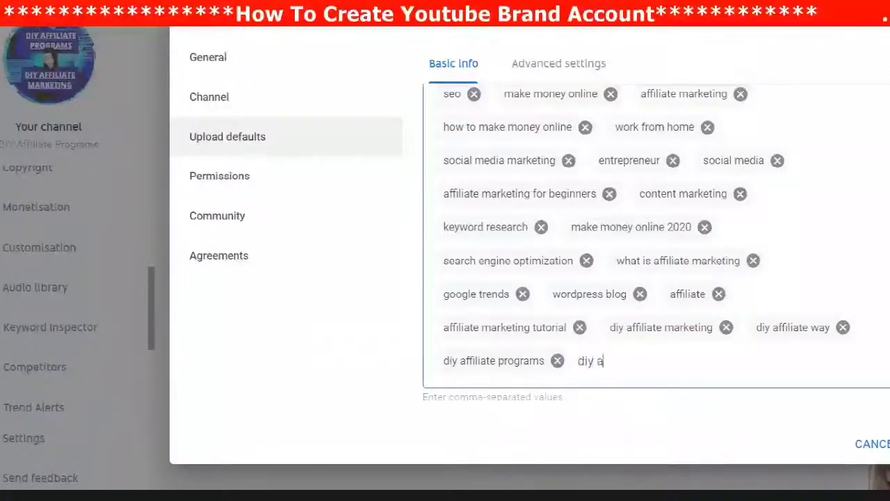
text(ffiliate)
key(Return)
text(diy)
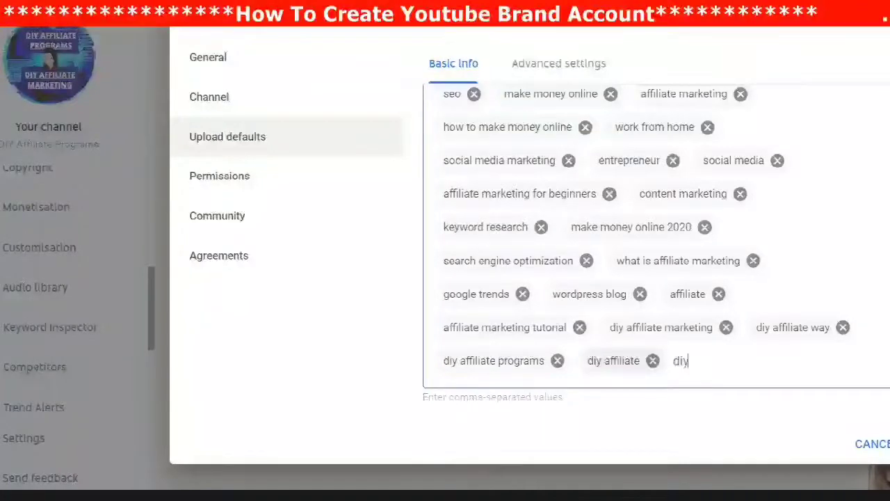
text( videos)
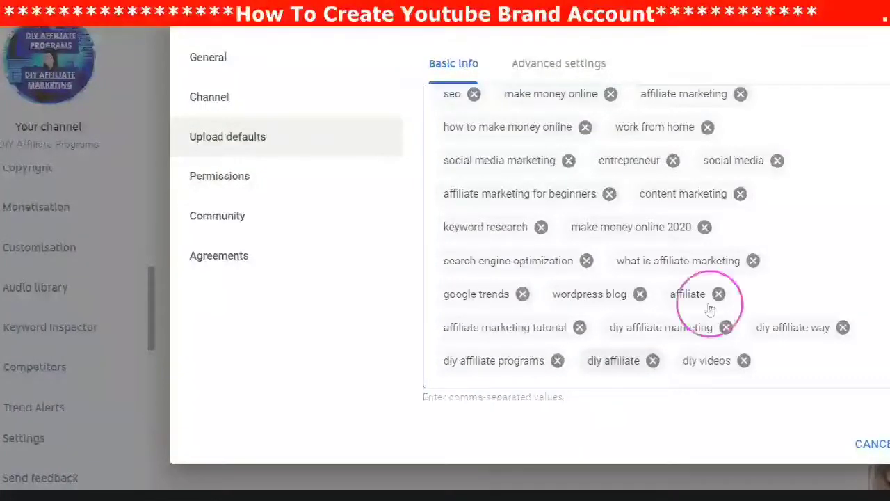
key(Return)
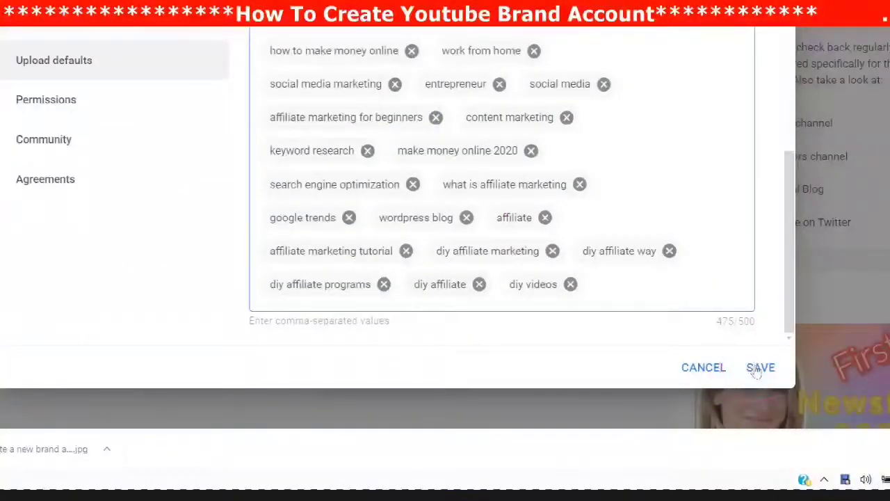
click(759, 367)
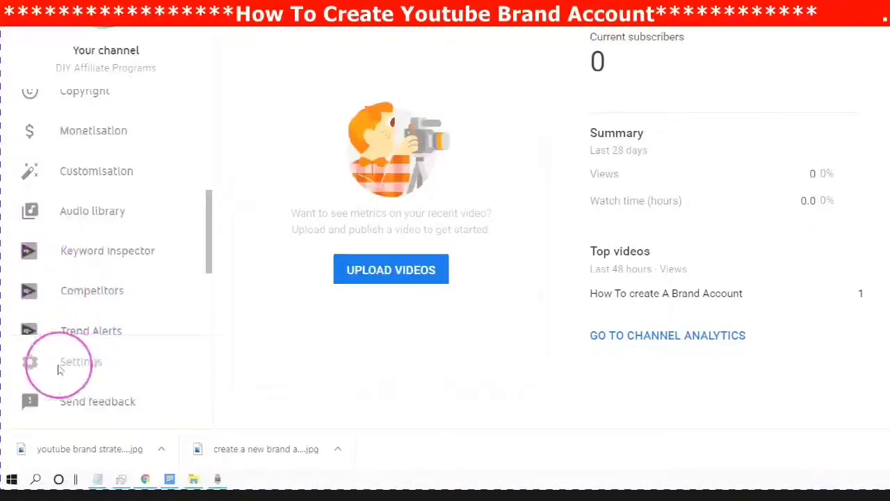
- Reopen the upload defaults, check the saved tags and go to the advanced settings
click(80, 365)
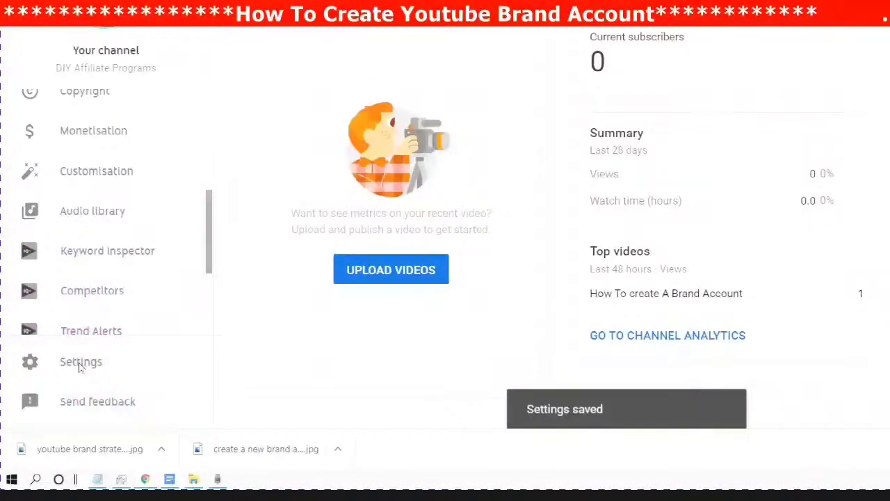
click(349, 153)
click(281, 66)
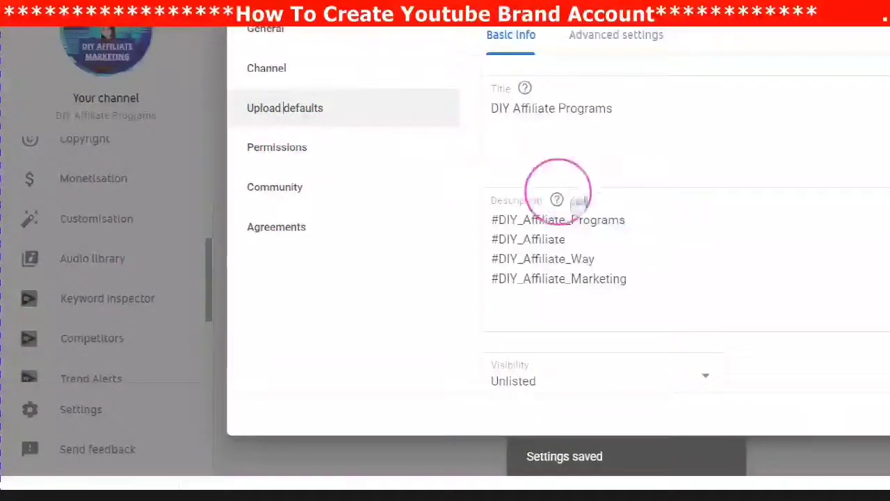
scroll(553, 209, down, 2)
scroll(537, 240, down, 4)
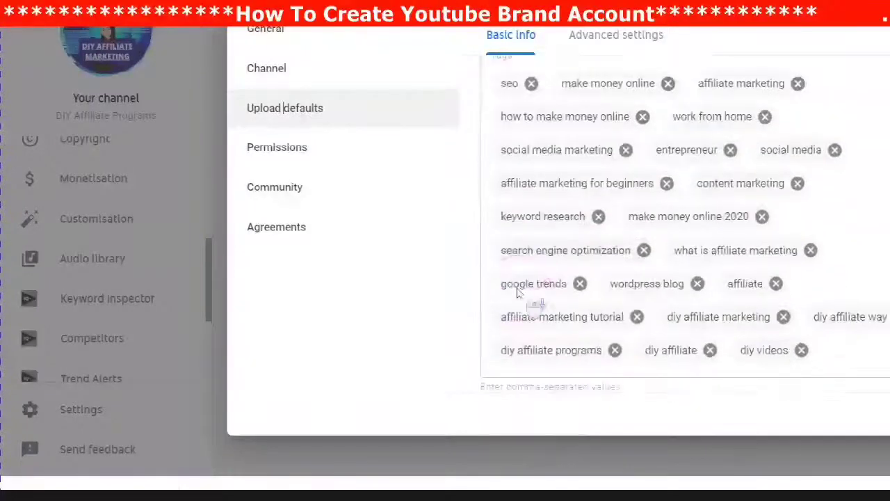
scroll(517, 292, up, 5)
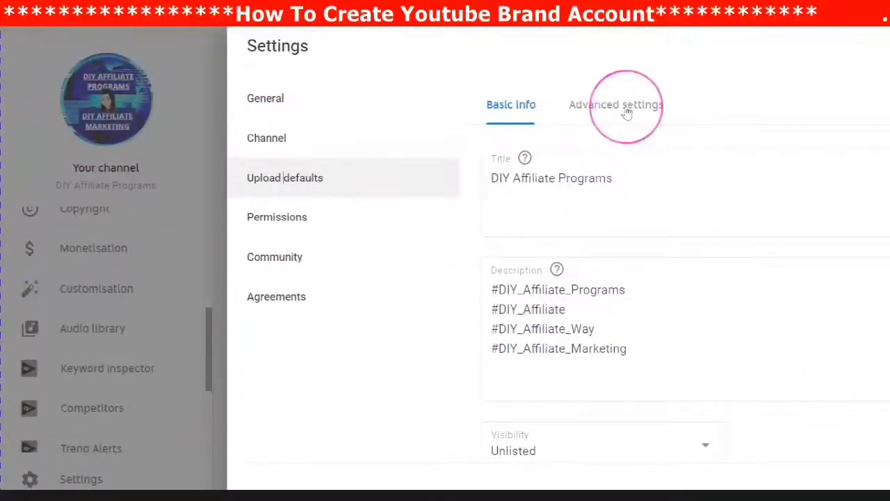
click(622, 36)
- Set the default upload licence to Creative Commons – Attribution
click(498, 180)
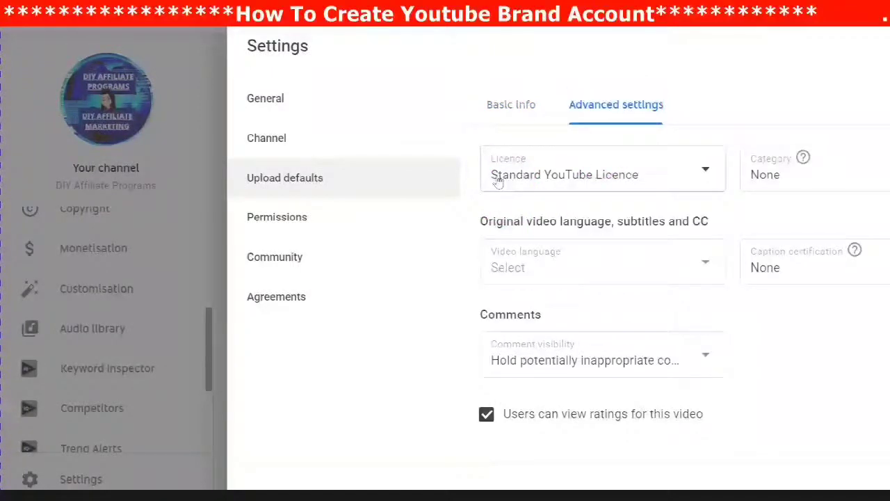
click(706, 175)
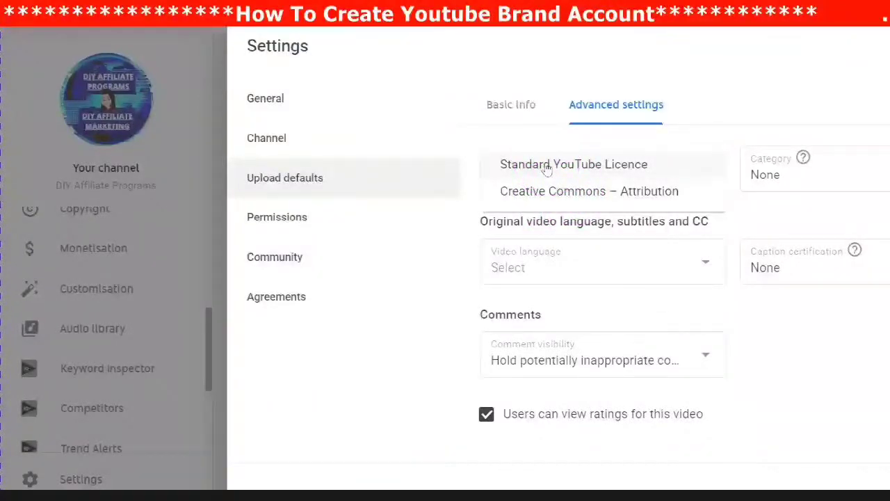
click(548, 197)
click(560, 167)
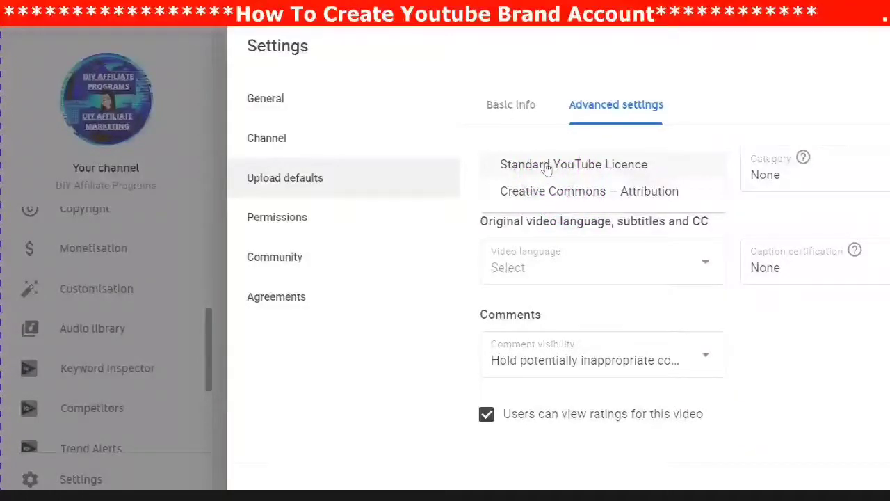
click(548, 197)
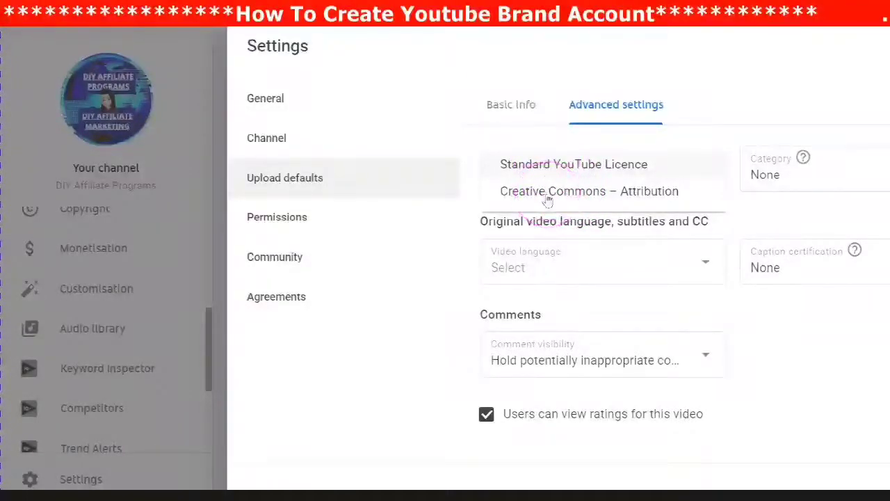
- Set the default video category to Education
click(800, 171)
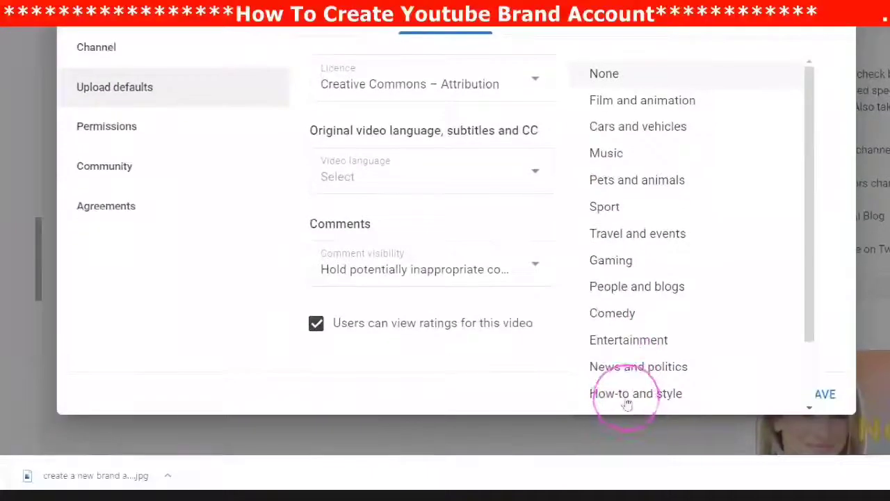
scroll(626, 397, down, 1)
scroll(622, 393, down, 1)
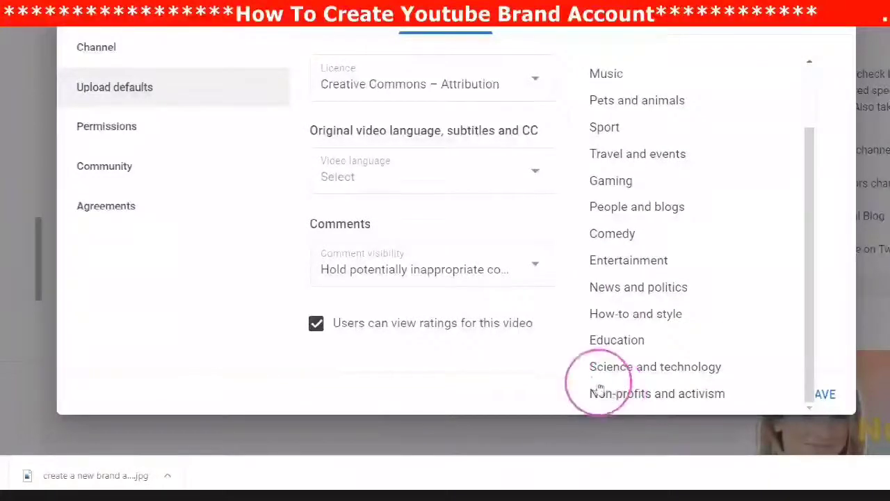
click(606, 341)
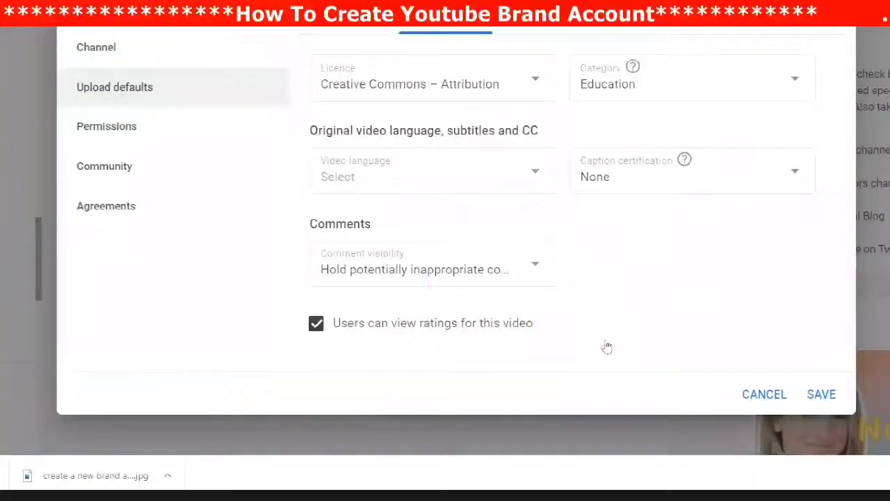
- Set the default upload licence to Creative Commons – Attribution and the video category to Education
click(377, 98)
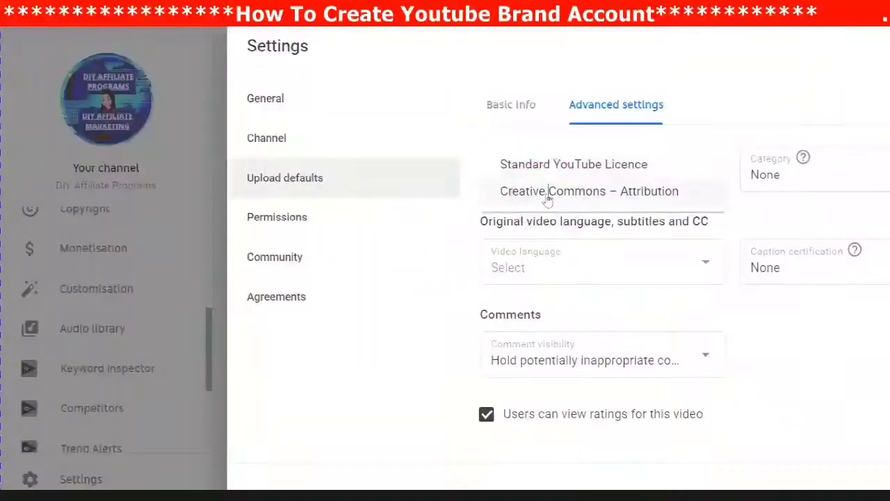
click(547, 198)
click(774, 170)
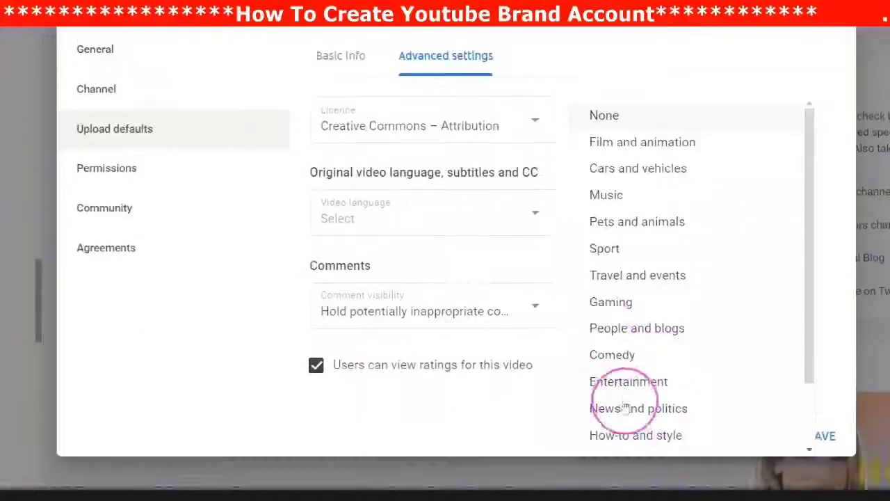
scroll(627, 404, down, 1)
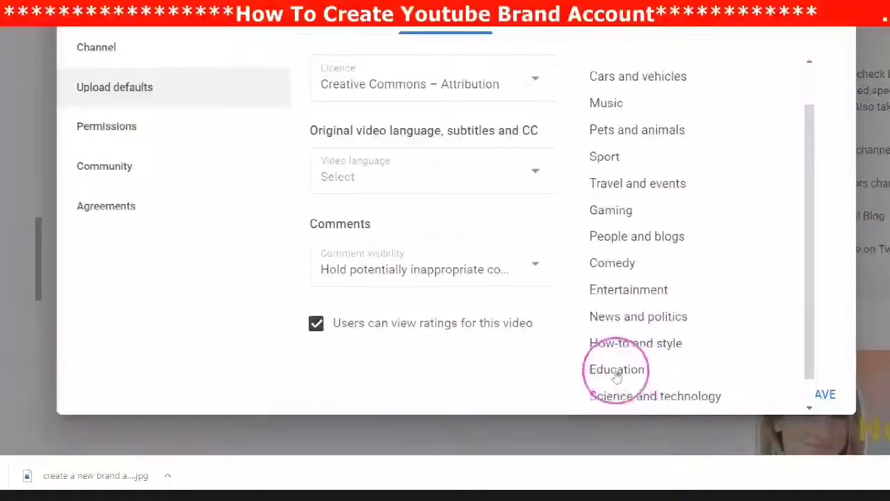
scroll(614, 398, down, 1)
scroll(615, 398, down, 1)
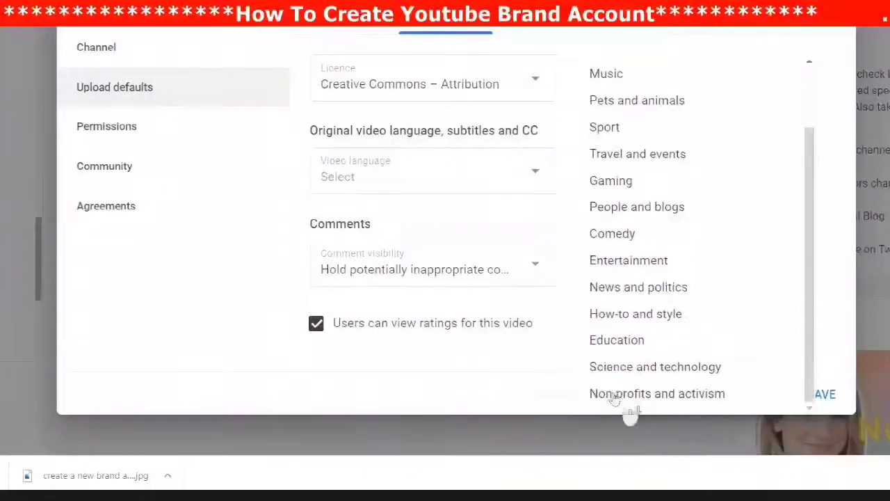
click(607, 344)
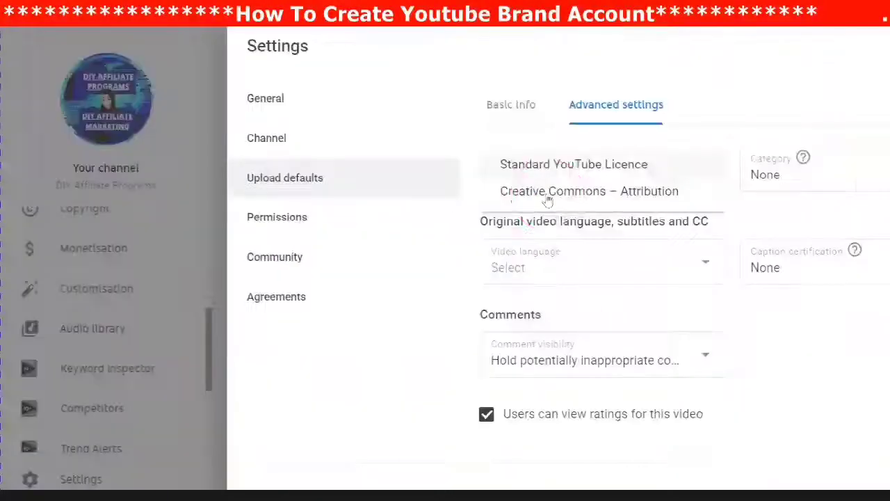
click(377, 105)
click(787, 76)
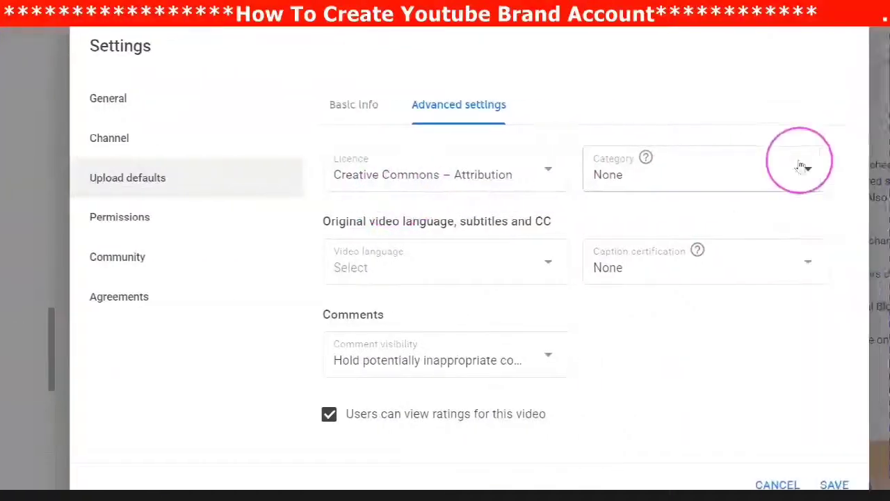
click(807, 168)
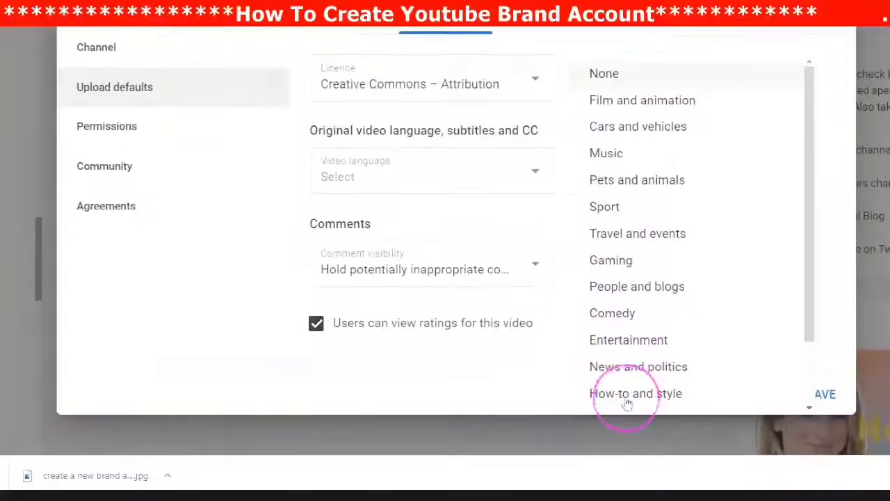
scroll(628, 404, down, 1)
click(630, 394)
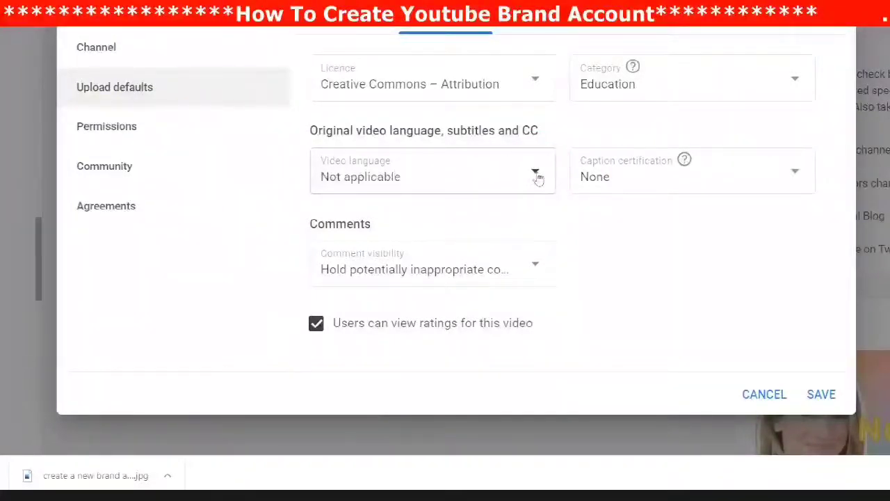
- Set the default video language to English (Canada)
click(536, 174)
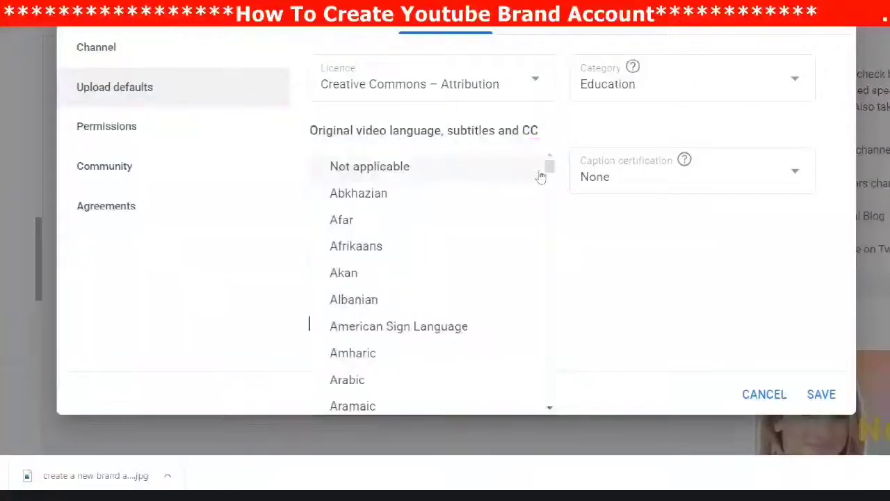
scroll(469, 192, down, 8)
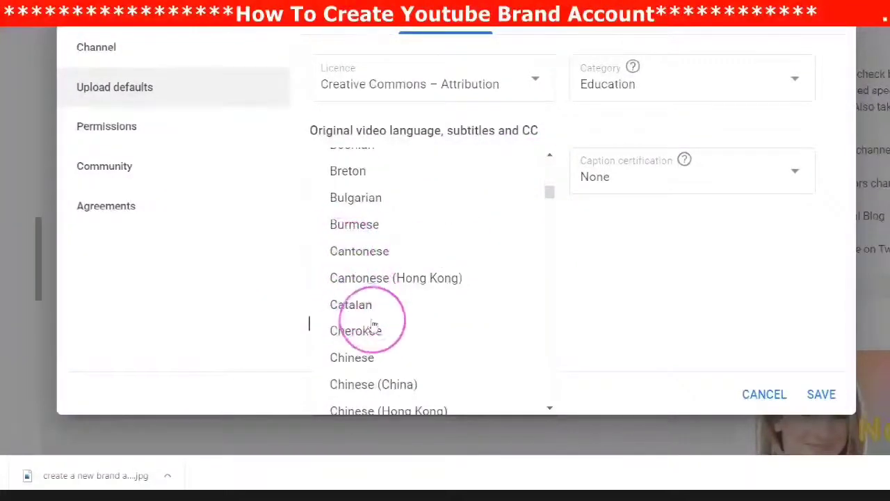
scroll(367, 306, down, 6)
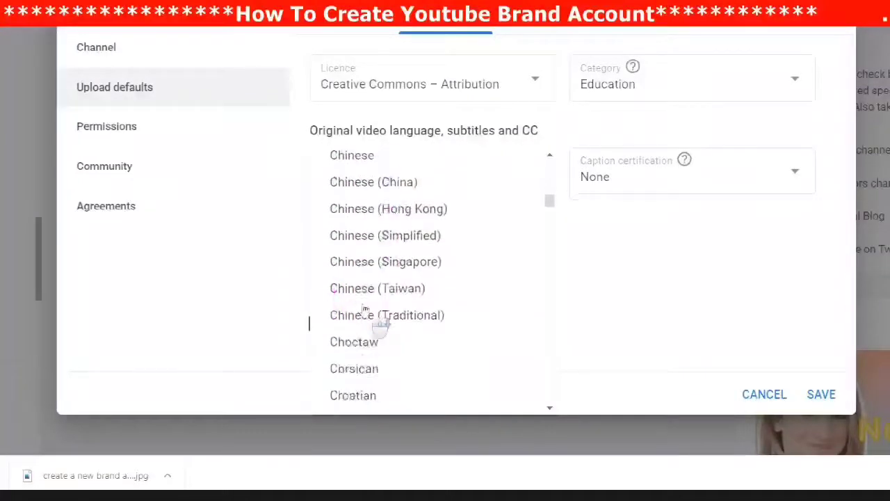
click(358, 334)
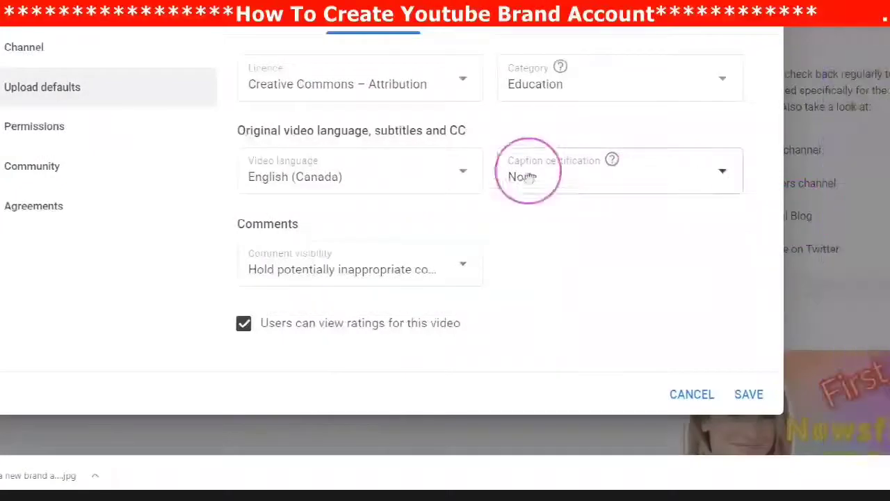
- Set the caption certification to "This content has never aired on television in the US"
click(614, 159)
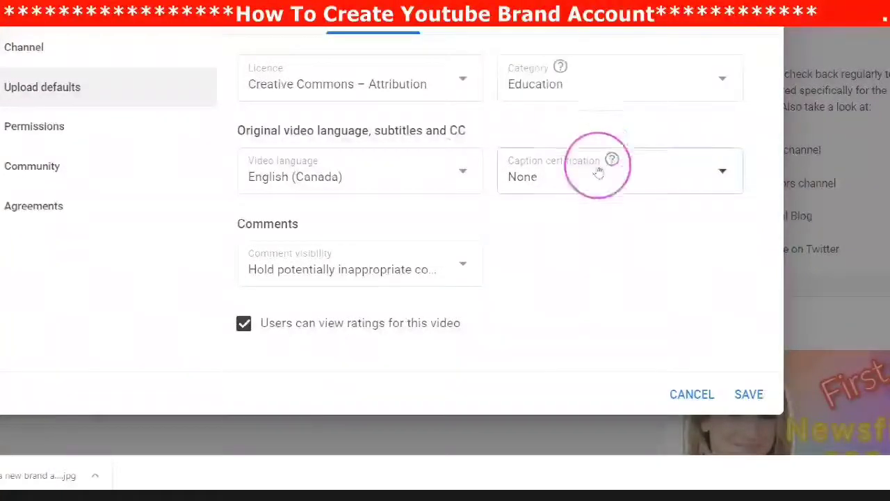
click(723, 173)
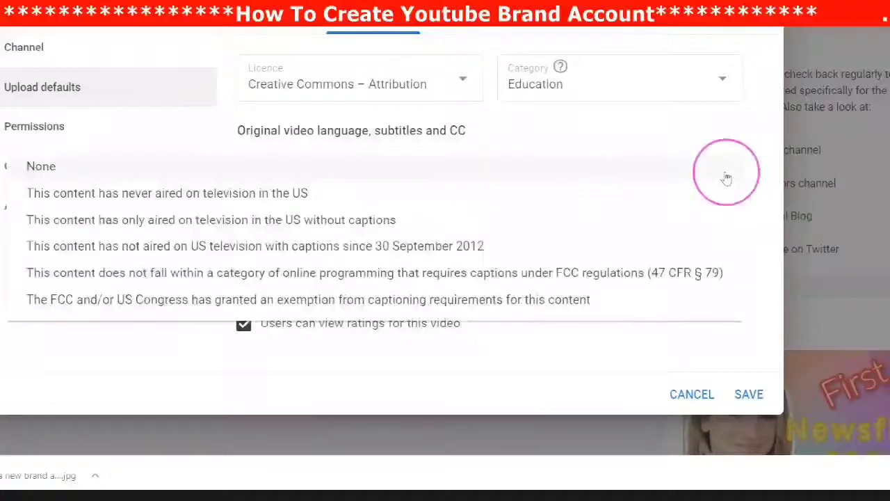
click(128, 200)
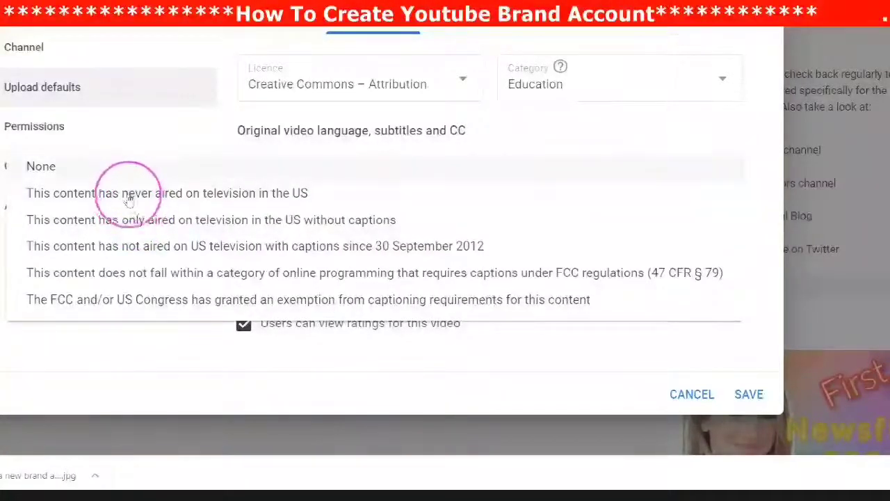
click(720, 174)
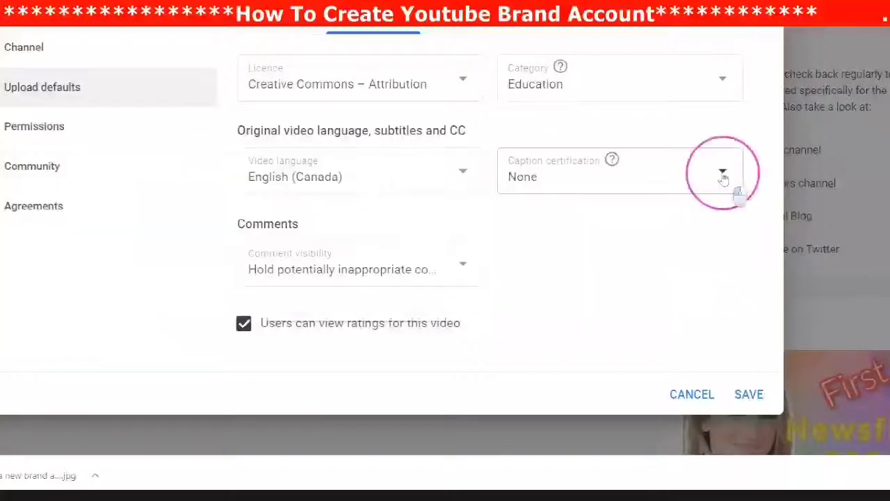
click(723, 174)
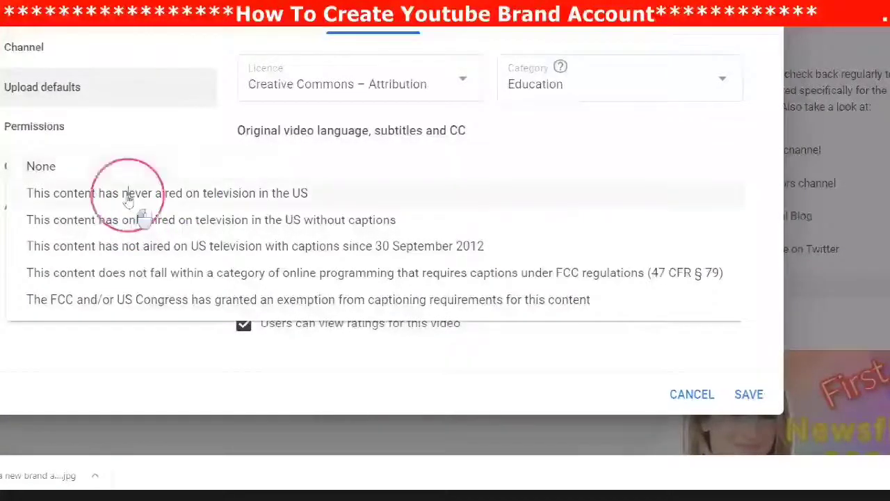
click(128, 200)
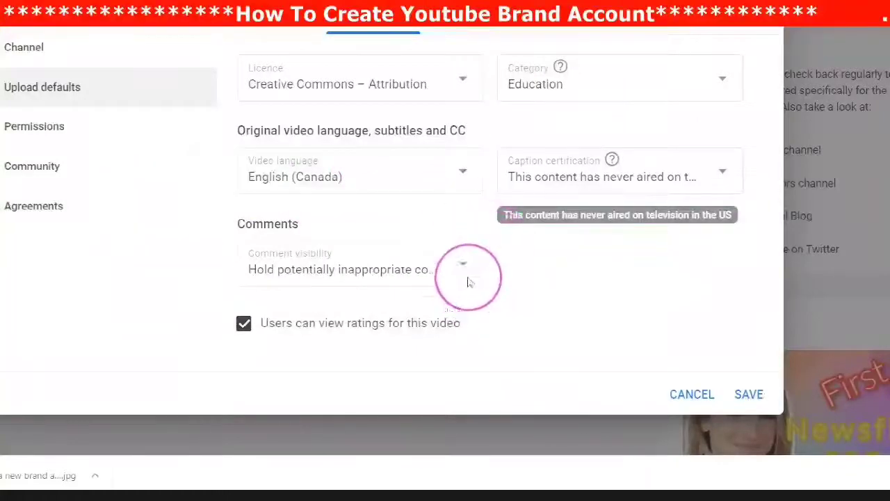
- Set the default comment visibility to hold potentially inappropriate comments for review
click(464, 267)
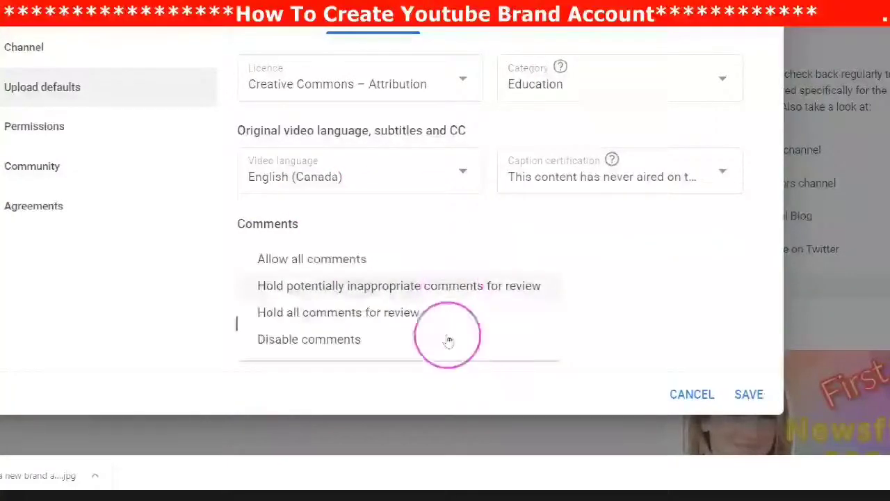
click(371, 290)
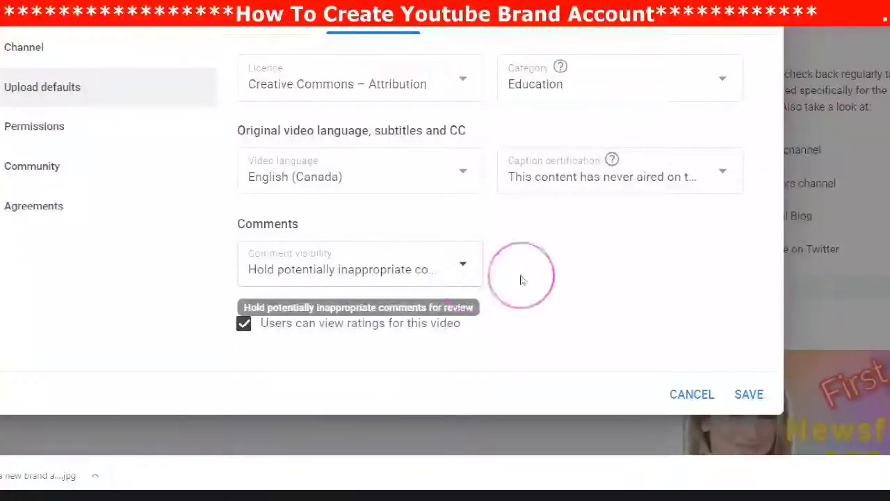
scroll(362, 133, up, 2)
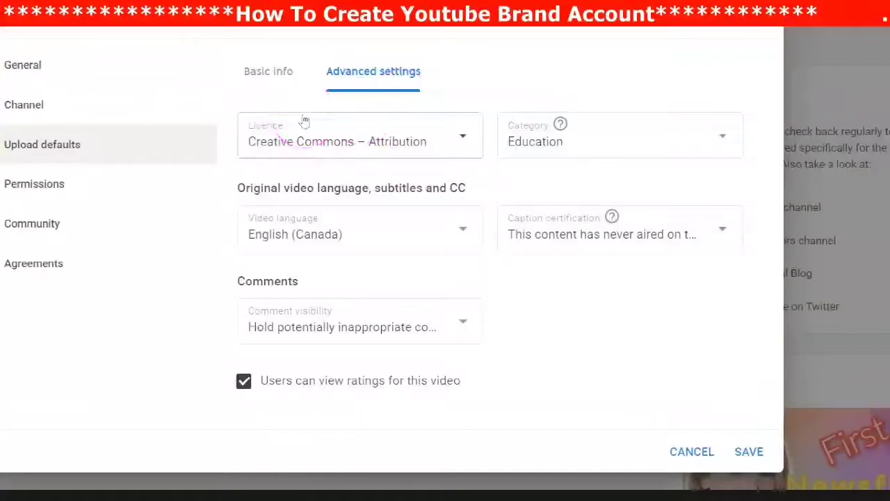
- Review the channel's options for managing permissions in the Brand Account or moving them to YouTube Studio
click(34, 185)
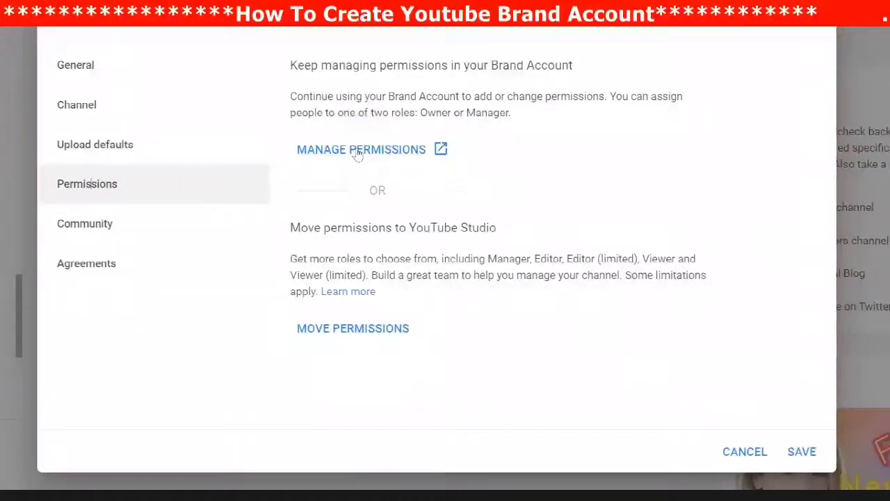
drag(302, 104, 456, 66)
mouse_move(455, 103)
mouse_down()
mouse_move(589, 111)
mouse_move(448, 155)
mouse_up()
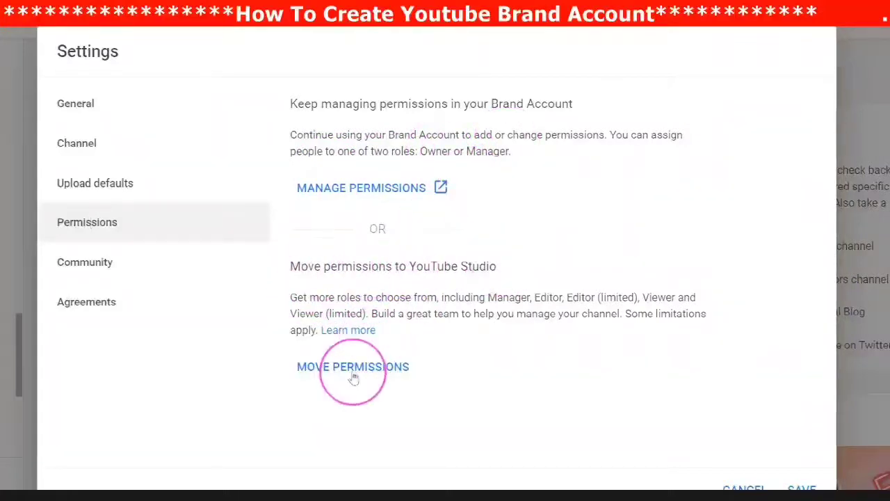
- Open the Community settings, and copy the DIY Affiliate YouTube channel link from the social media links document
click(90, 268)
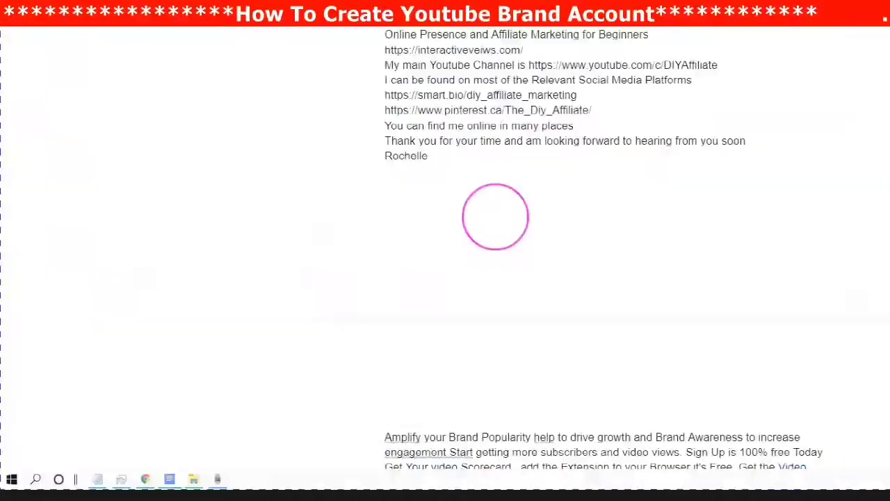
scroll(495, 216, up, 20)
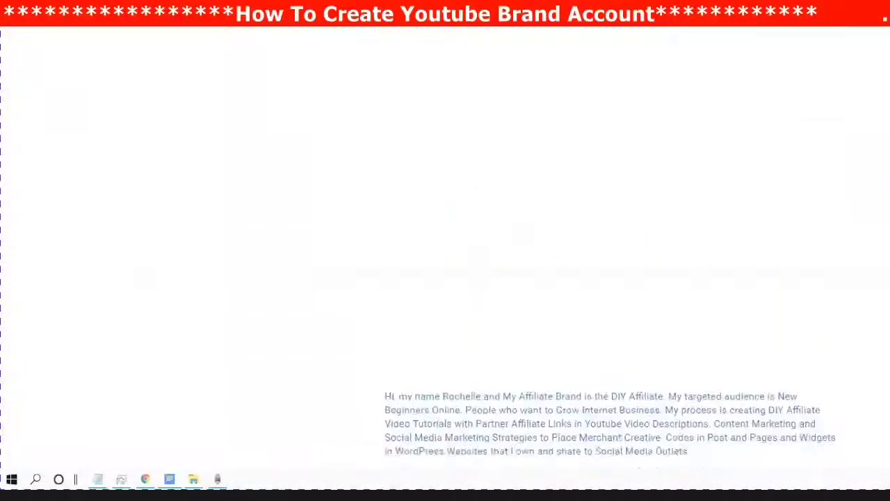
scroll(538, 294, up, 6)
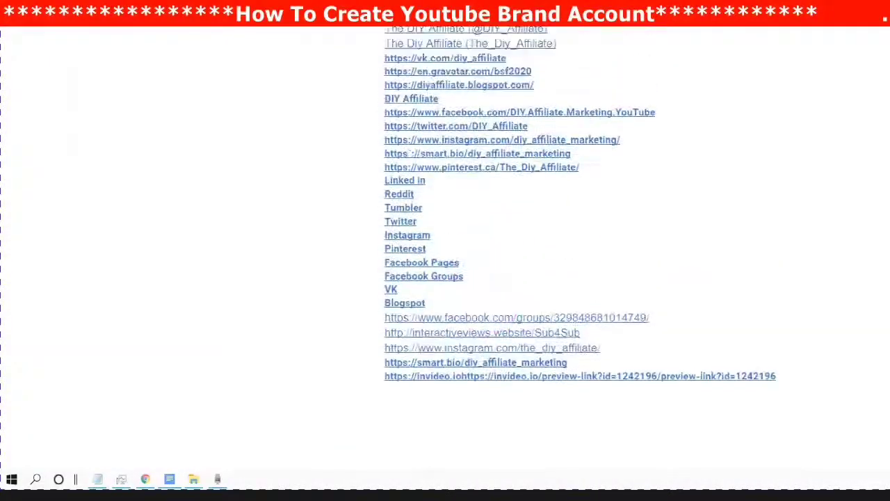
scroll(549, 247, up, 1)
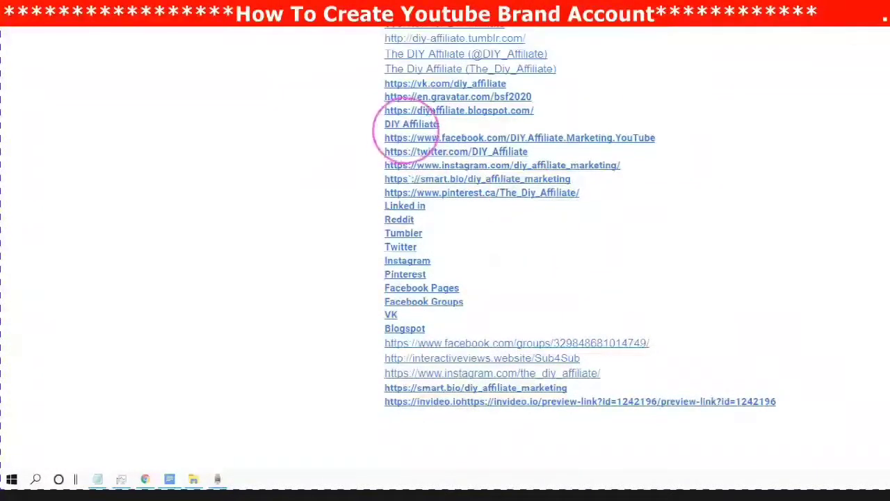
click(411, 123)
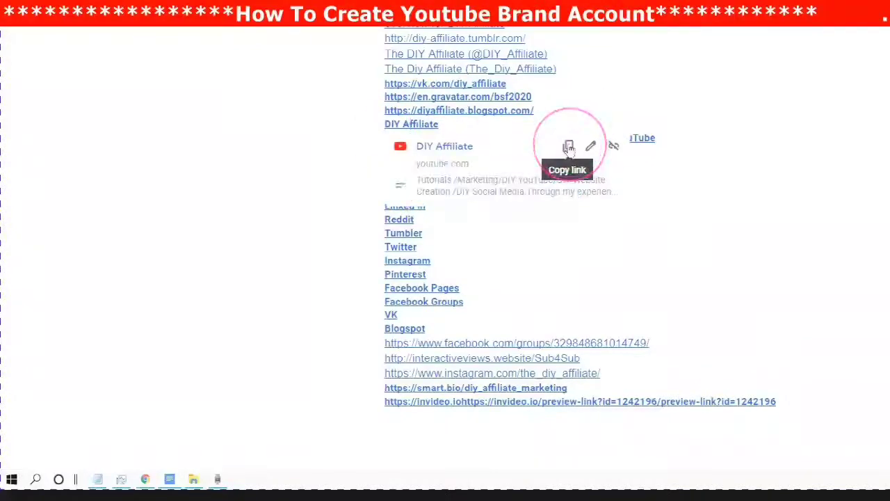
click(568, 148)
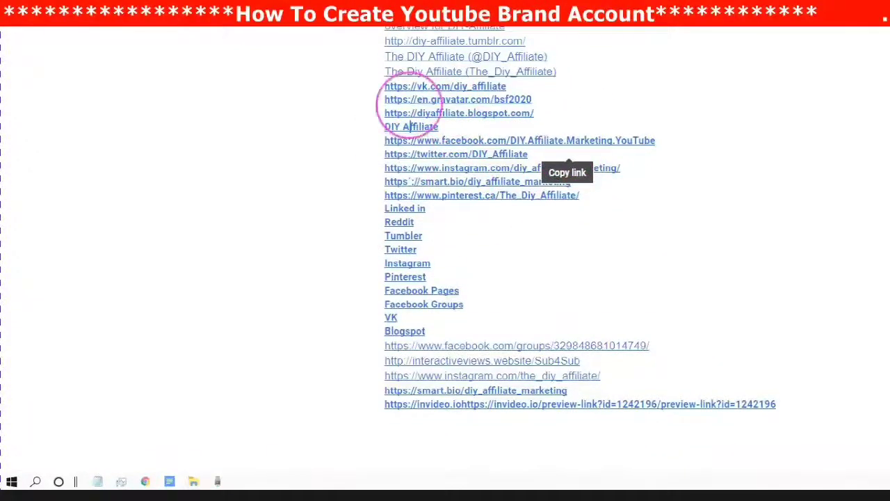
click(412, 159)
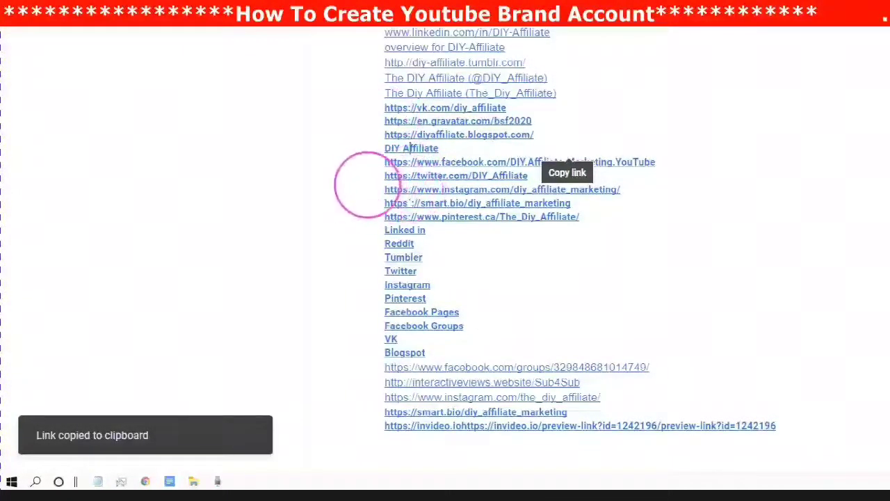
scroll(360, 167, up, 4)
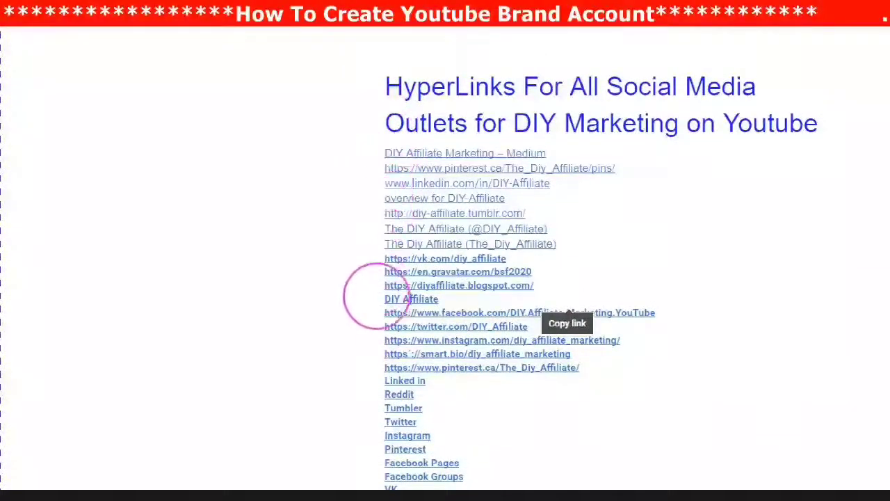
scroll(357, 404, down, 3)
click(384, 398)
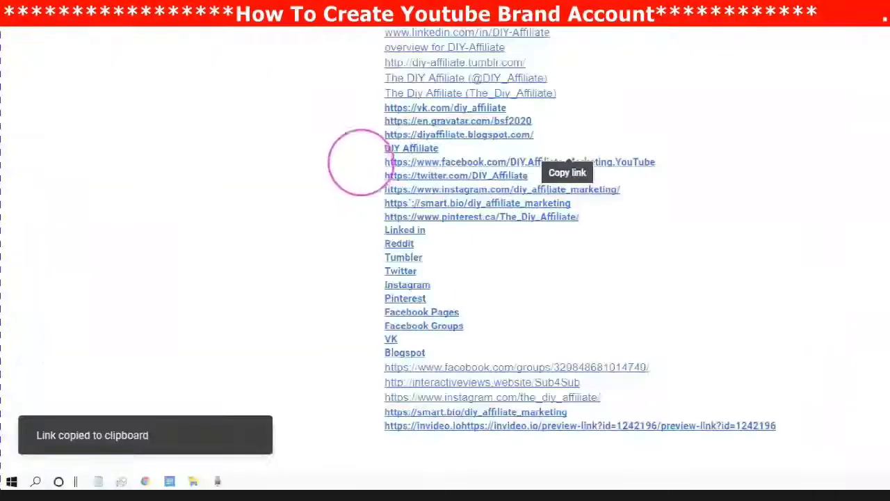
scroll(368, 146, up, 3)
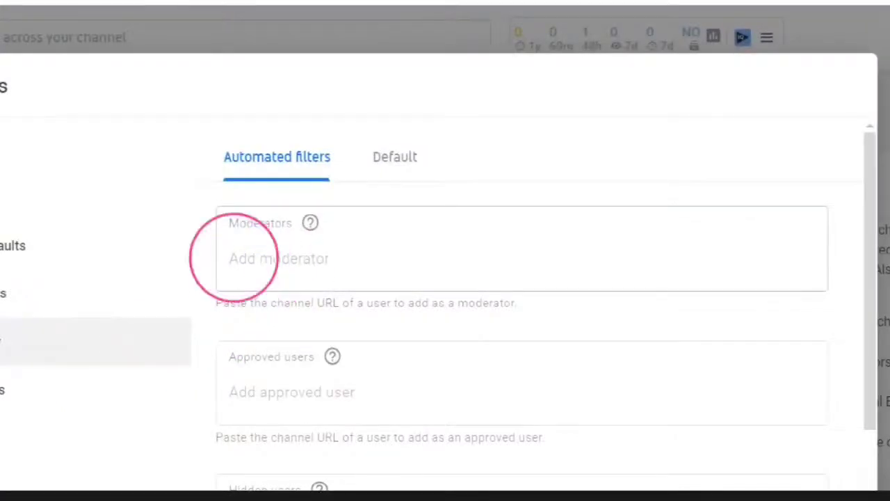
click(233, 257)
right_click(237, 259)
click(279, 381)
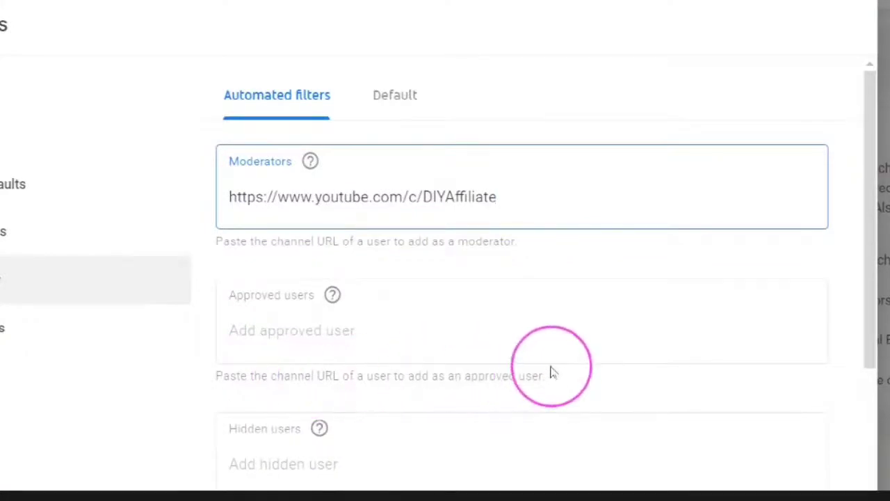
click(235, 331)
right_click(236, 331)
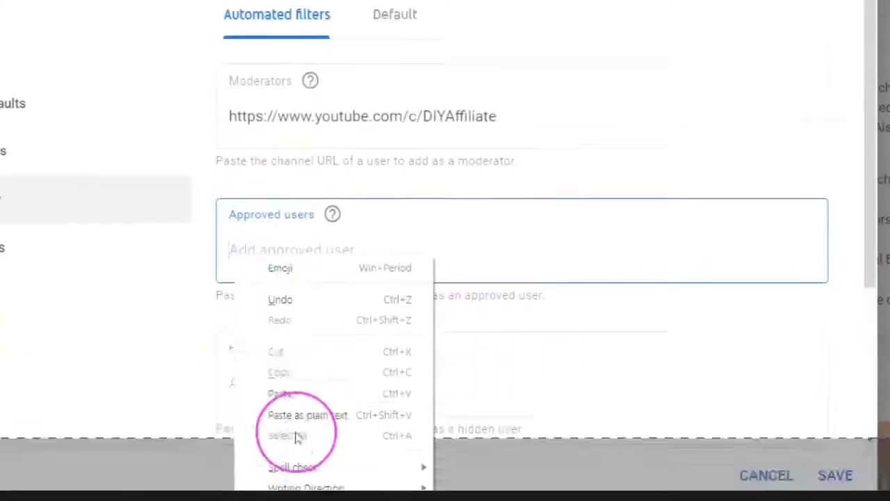
click(284, 364)
- Add "stupid" to the blocked words in the community's automated filters
scroll(252, 220, down, 3)
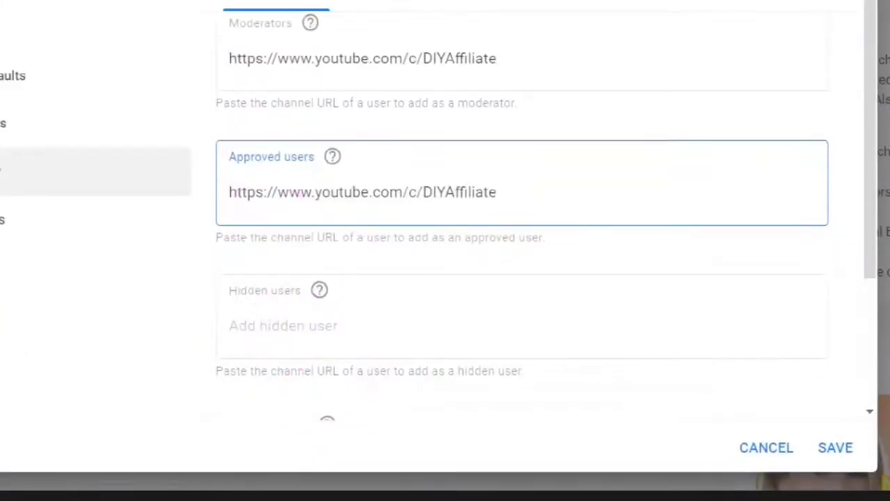
scroll(229, 327, down, 3)
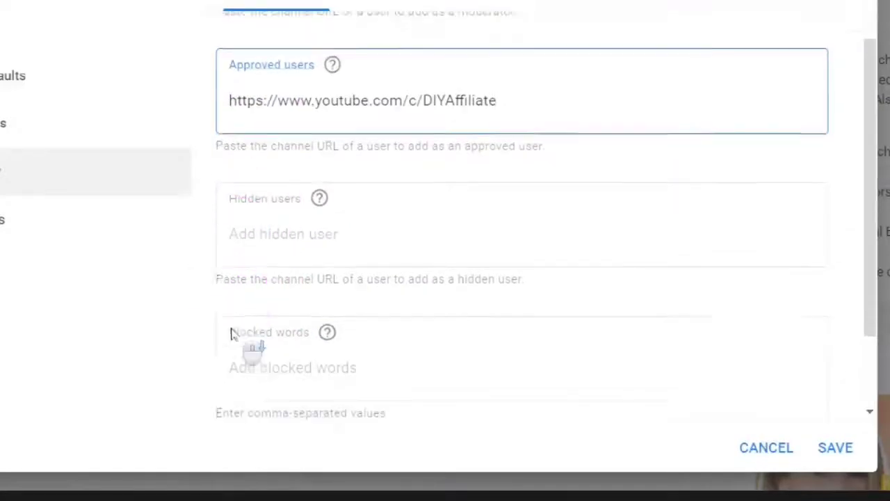
click(236, 307)
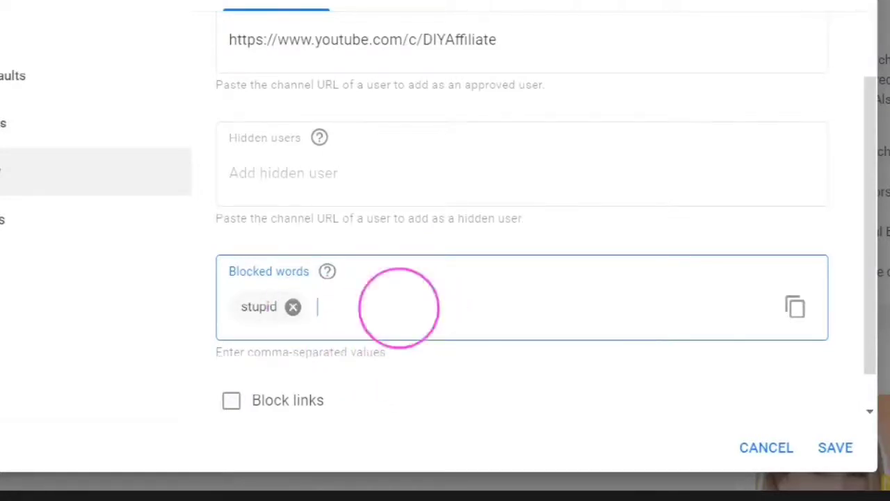
scroll(515, 327, down, 1)
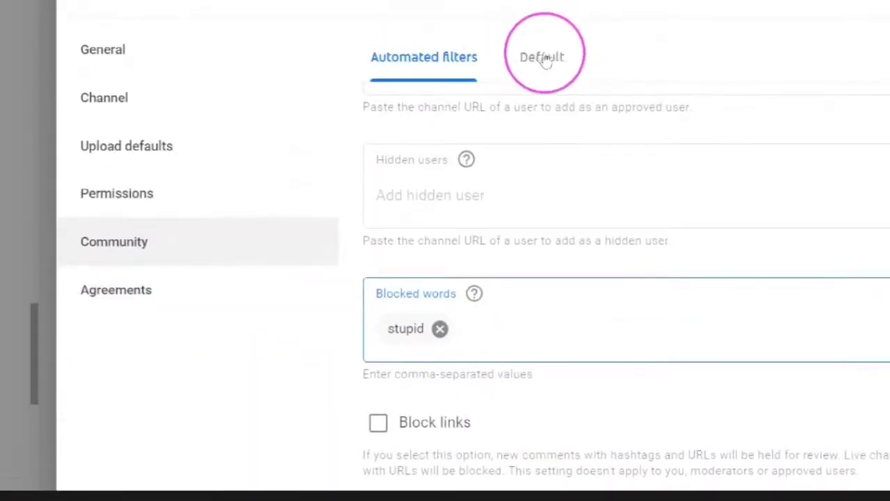
- Set the community defaults to hold potentially inappropriate comments on new videos and Discussions, as well as live chat messages, for review
click(546, 60)
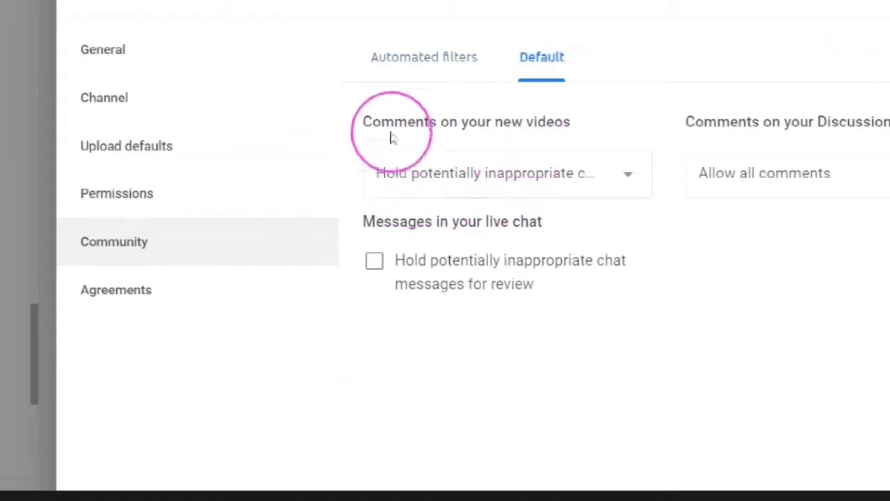
click(630, 175)
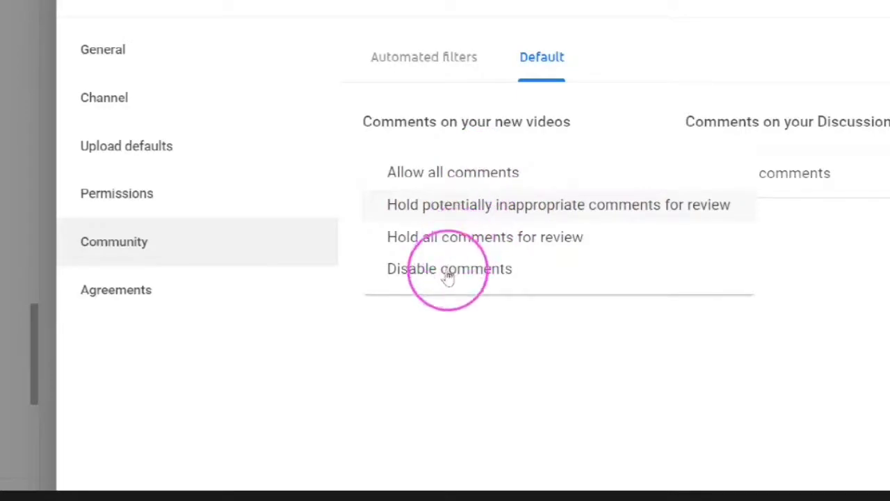
click(459, 212)
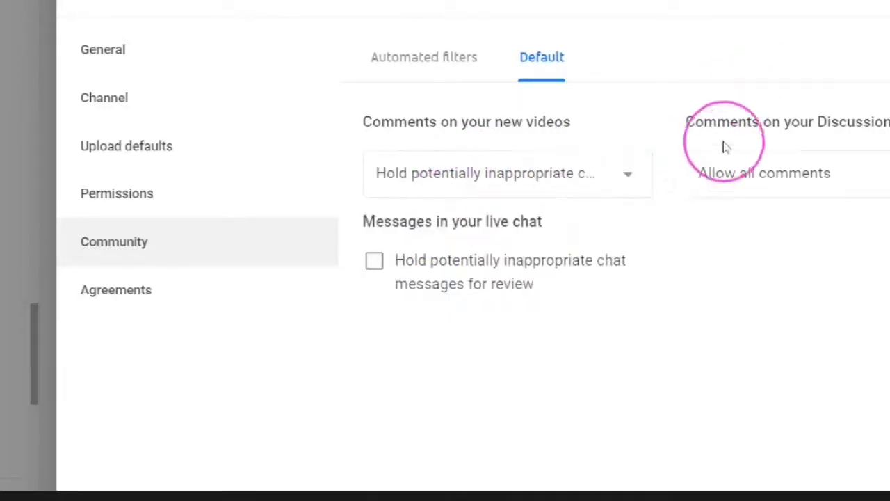
click(754, 173)
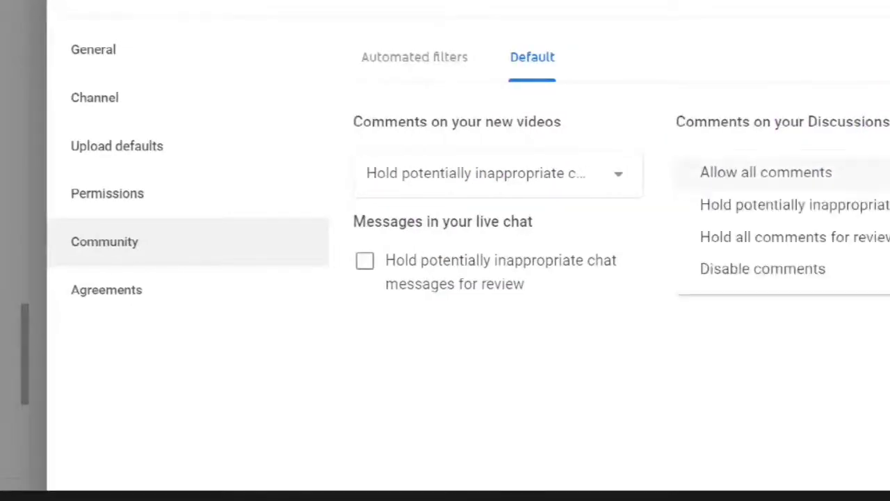
click(761, 206)
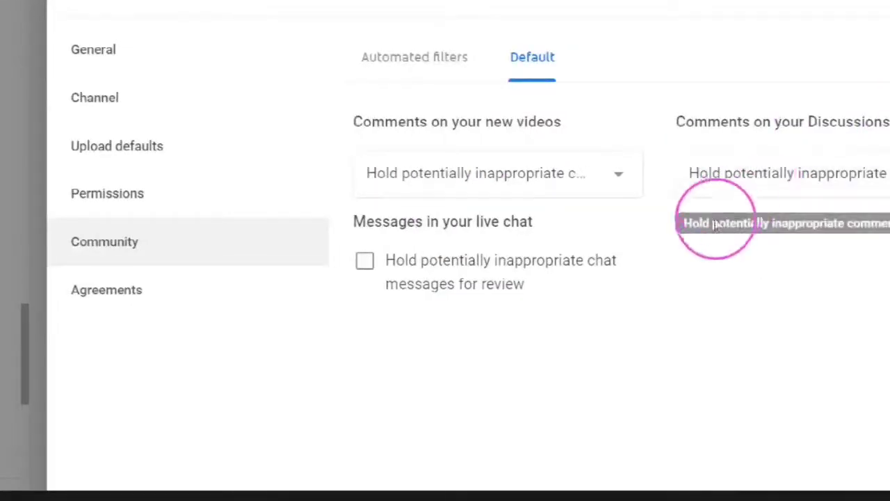
click(366, 264)
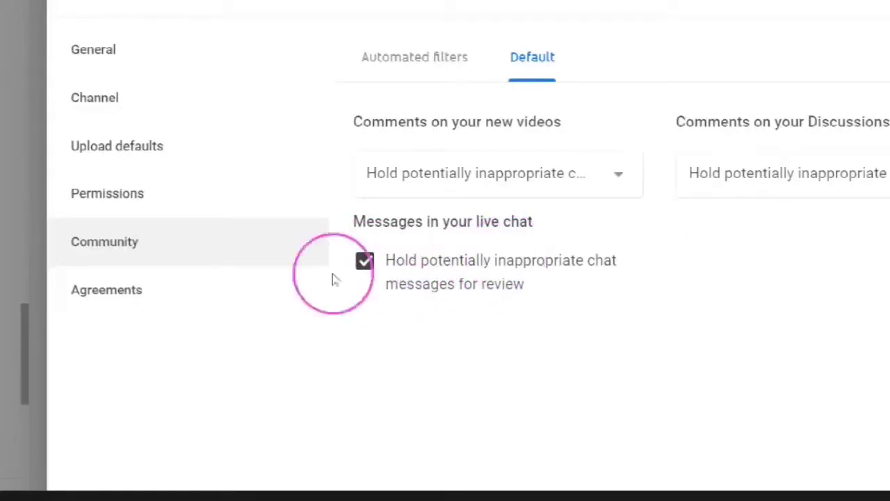
- Check the YouTube Terms of Service notice under Agreements and save the channel settings
click(104, 296)
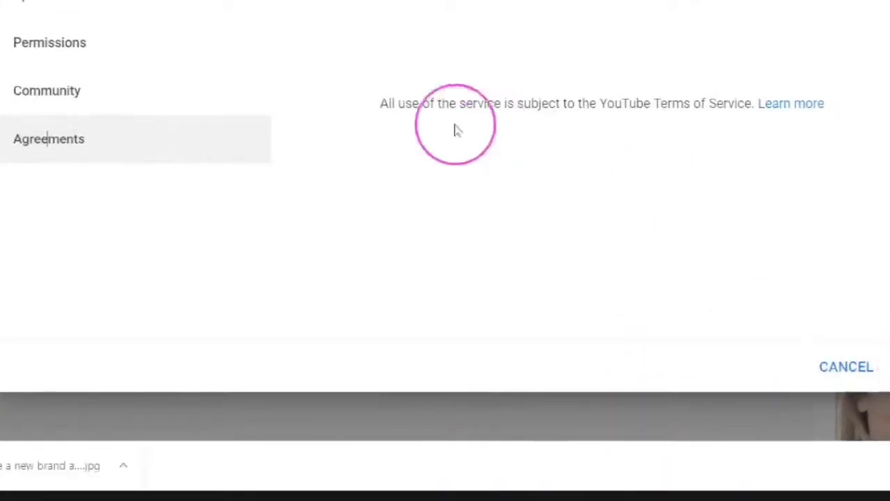
drag(376, 105, 835, 83)
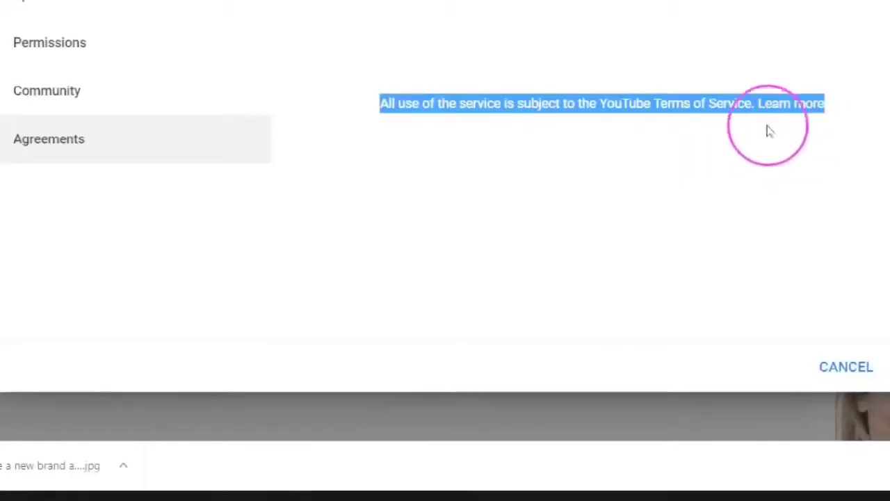
click(801, 140)
click(794, 110)
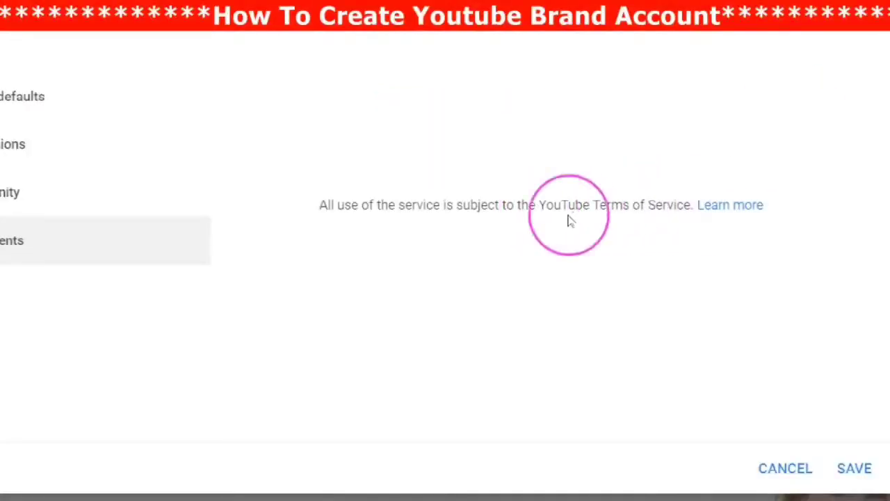
click(853, 468)
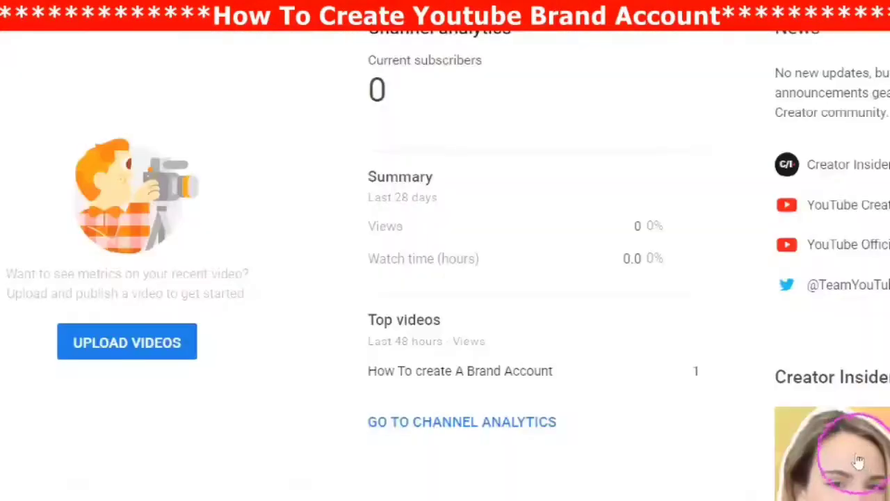